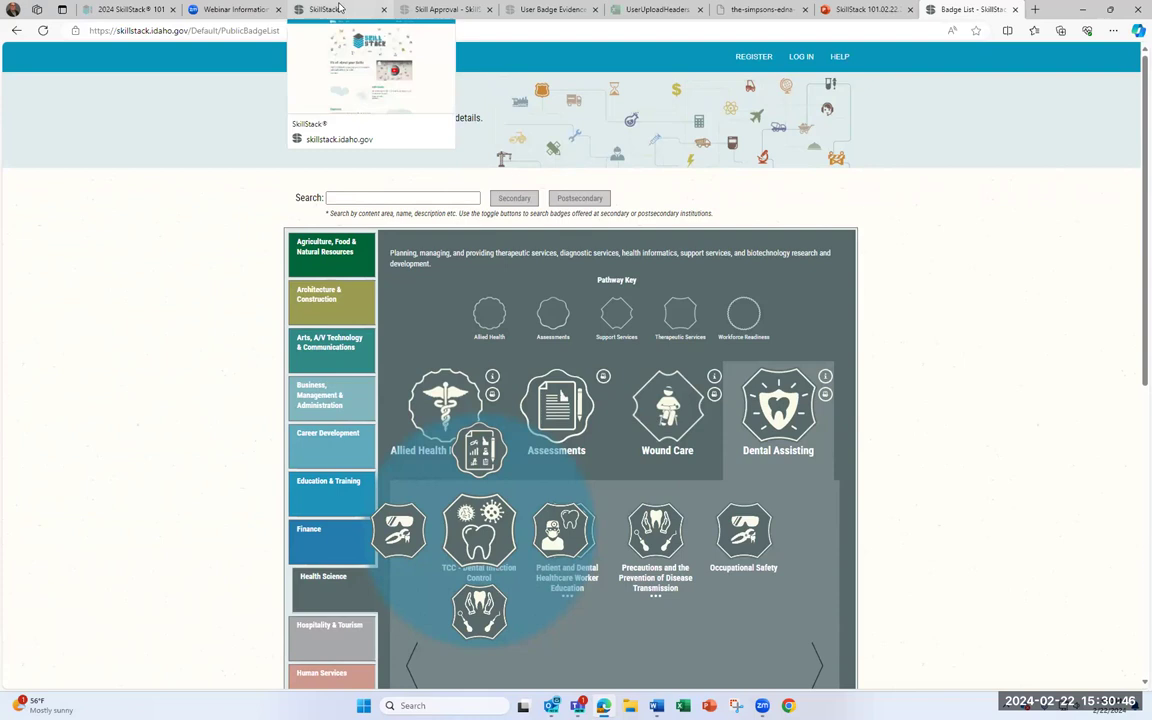
Log in to the SkillStack beta site with the first saved account's user name and password and return to the home page
left_click(435, 8)
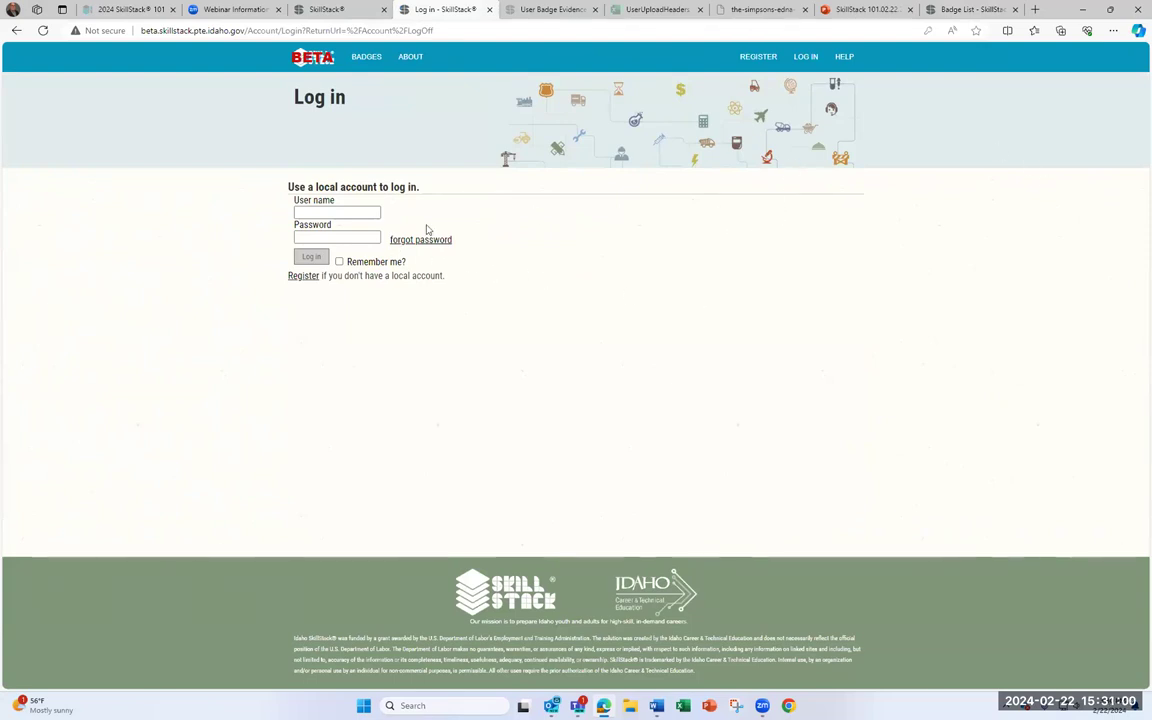
left_click(741, 9)
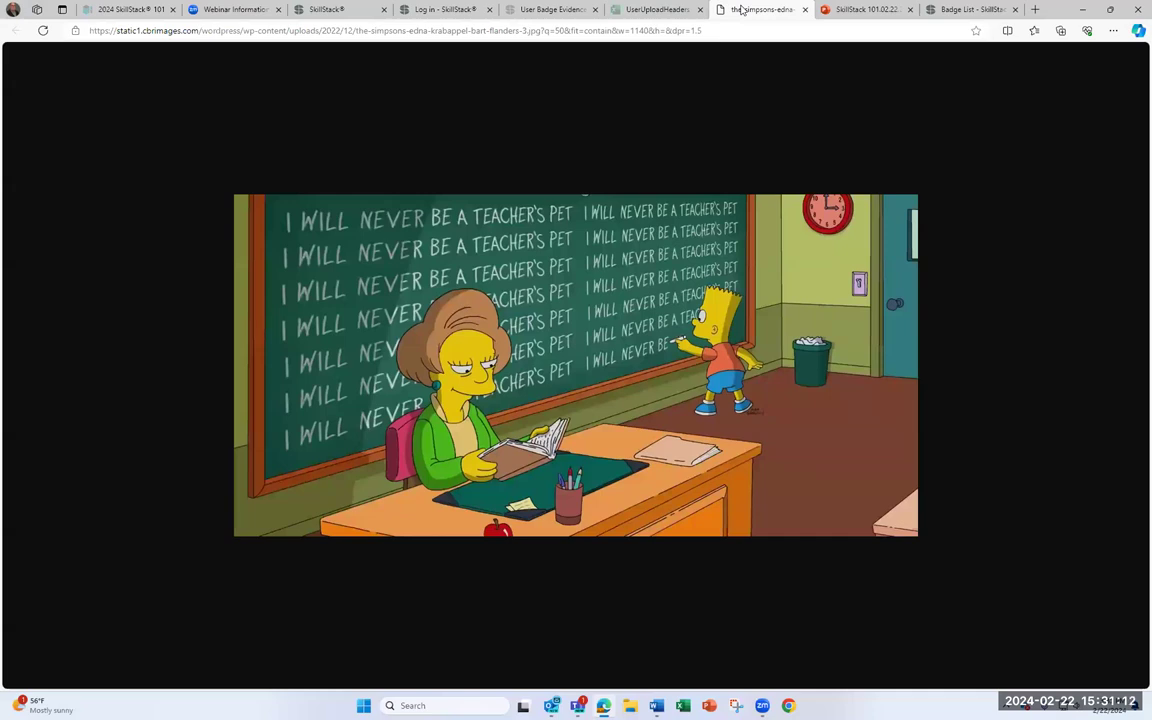
left_click(437, 6)
left_click(325, 213)
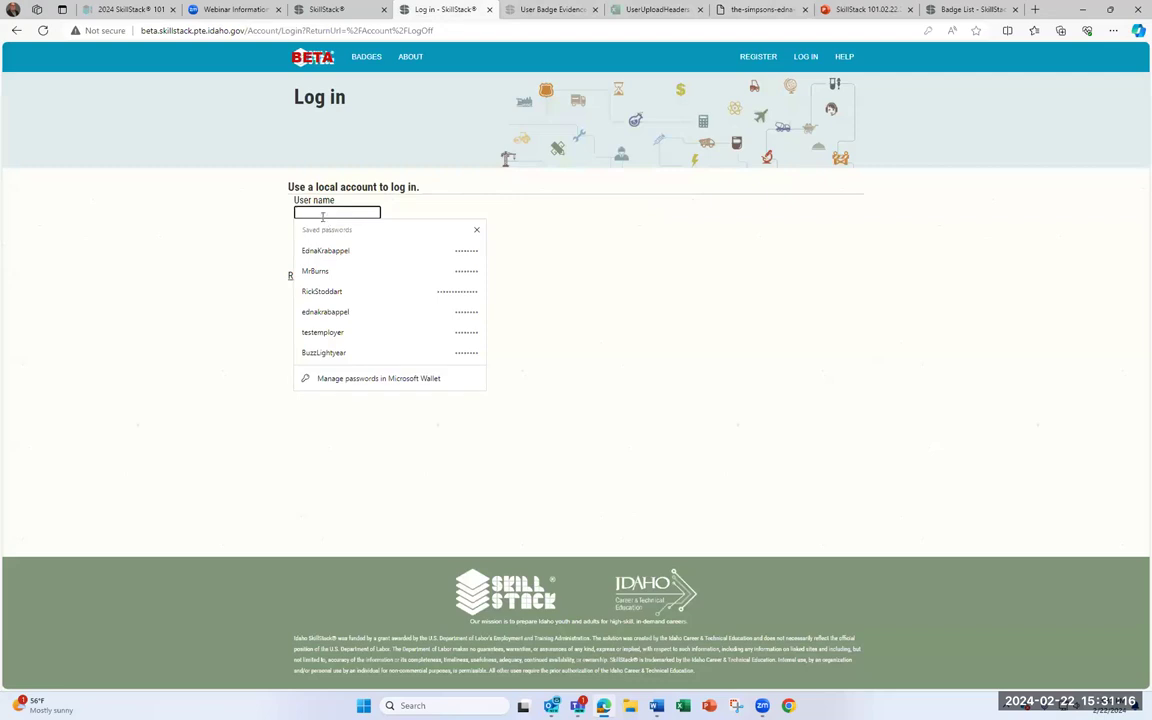
left_click(308, 252)
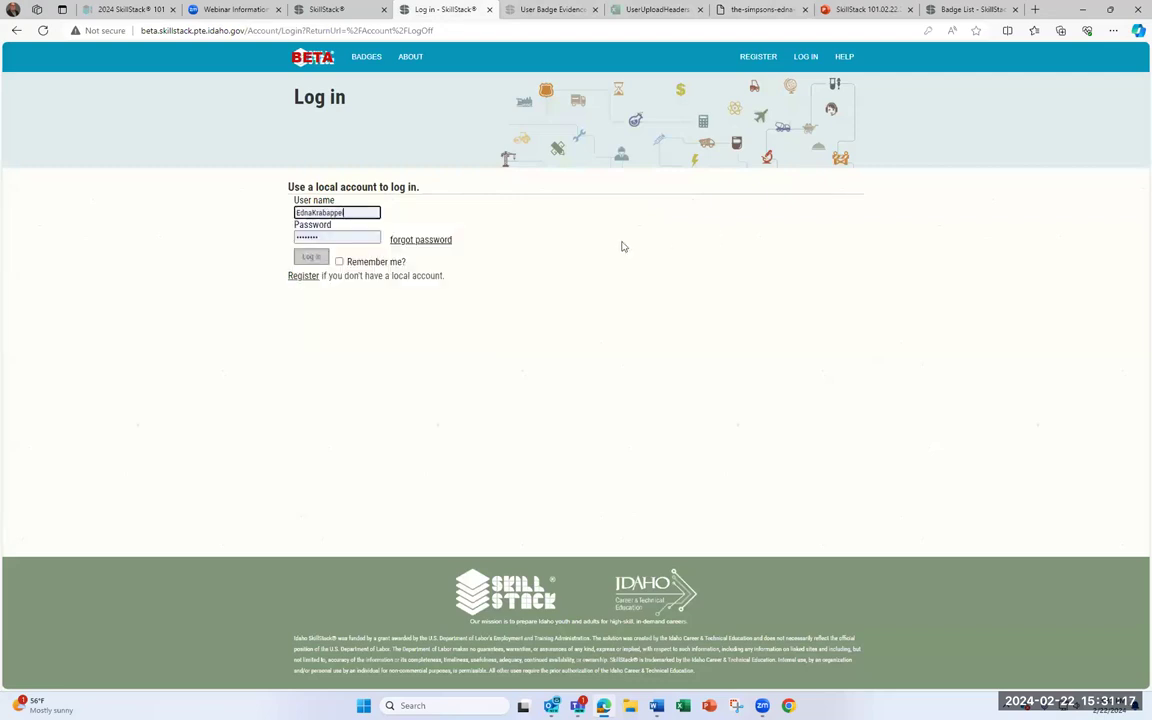
left_click(311, 258)
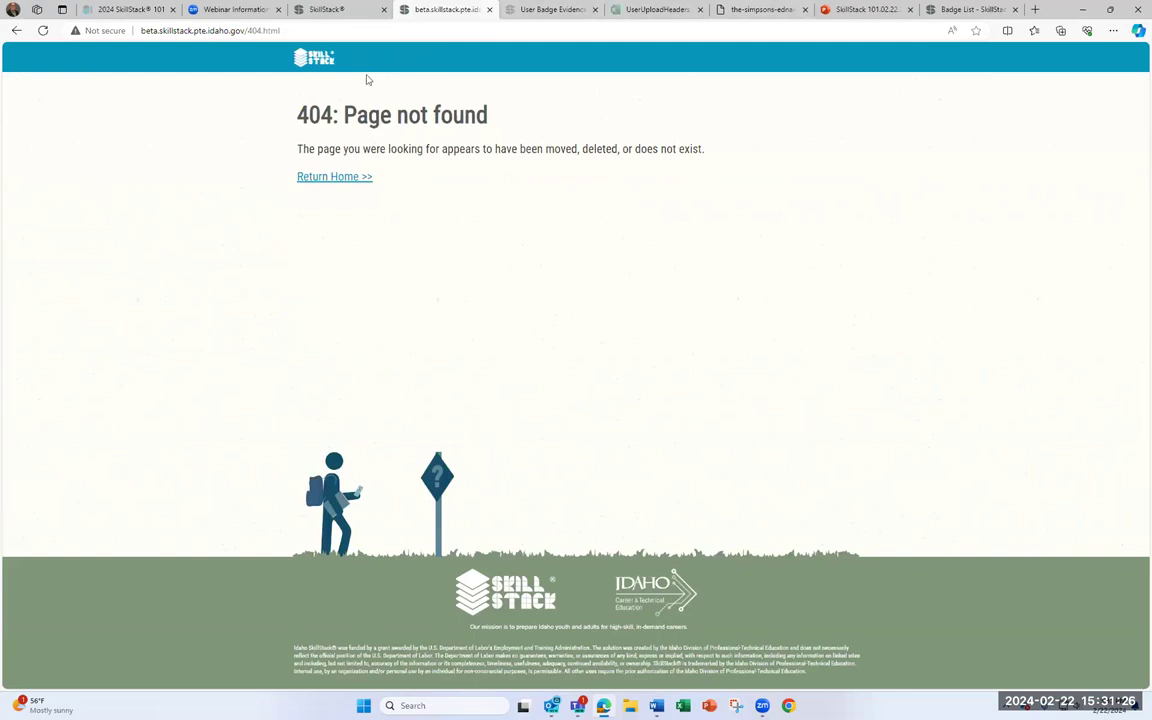
left_click(330, 179)
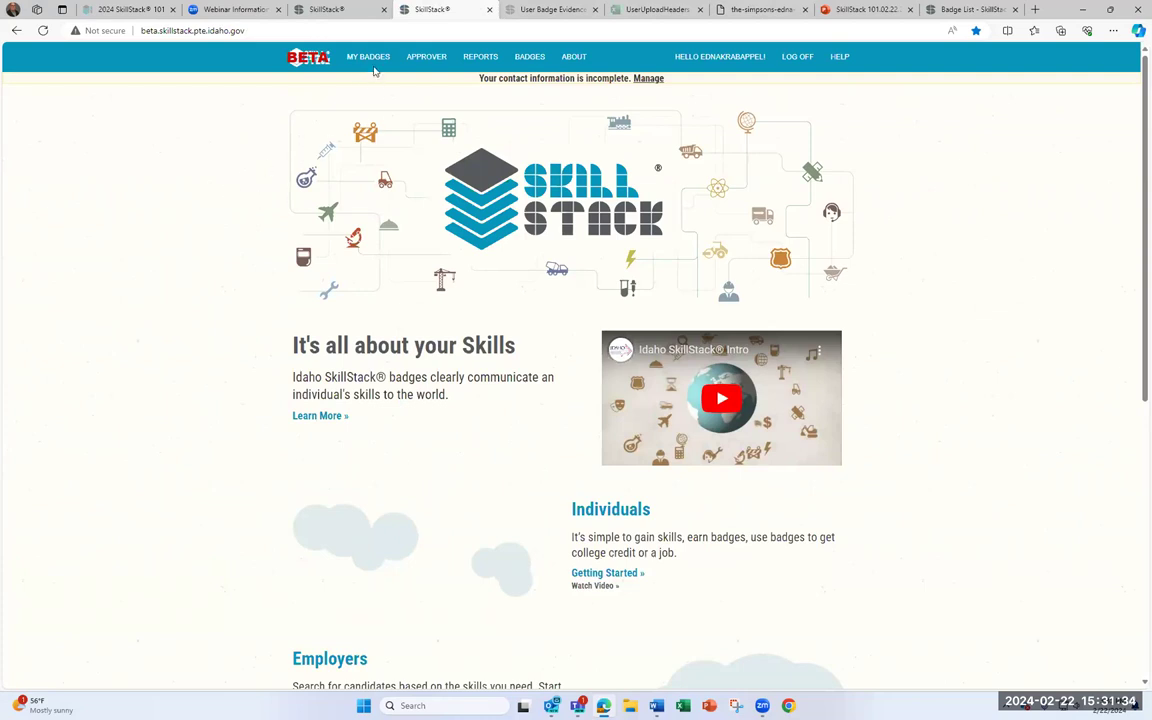
Open the list of badges available to approve and look through the Information Technology, STEM and Agriculture clusters
mouse_move(370, 66)
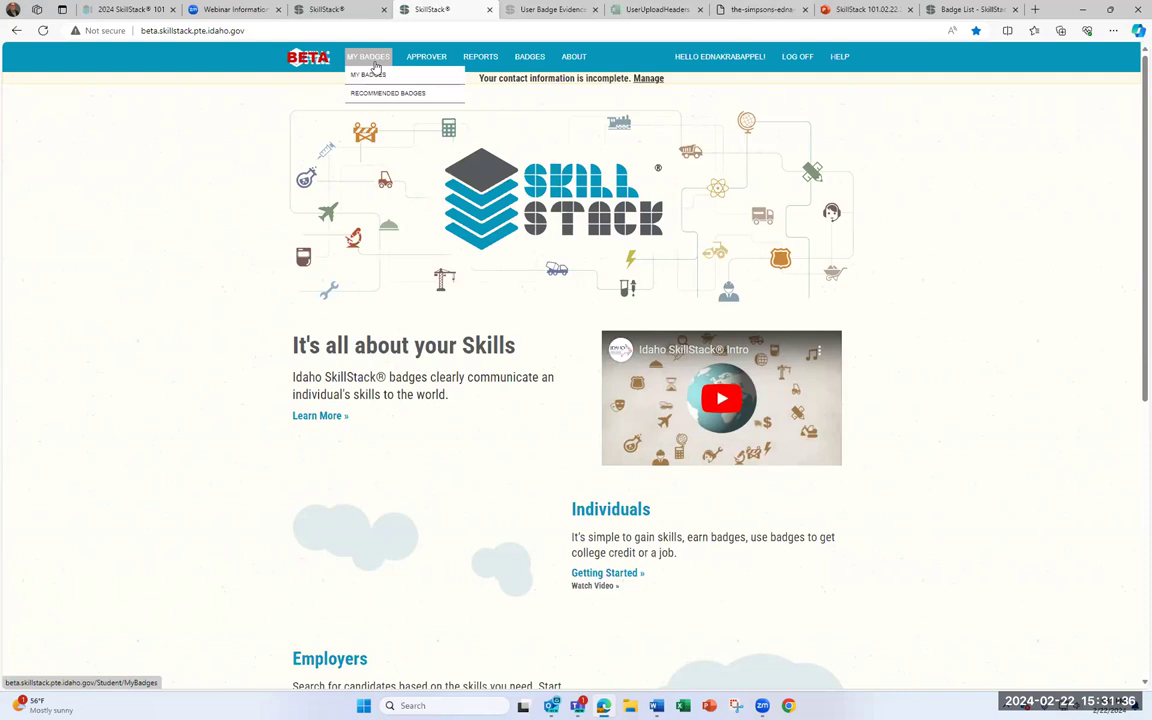
mouse_move(425, 57)
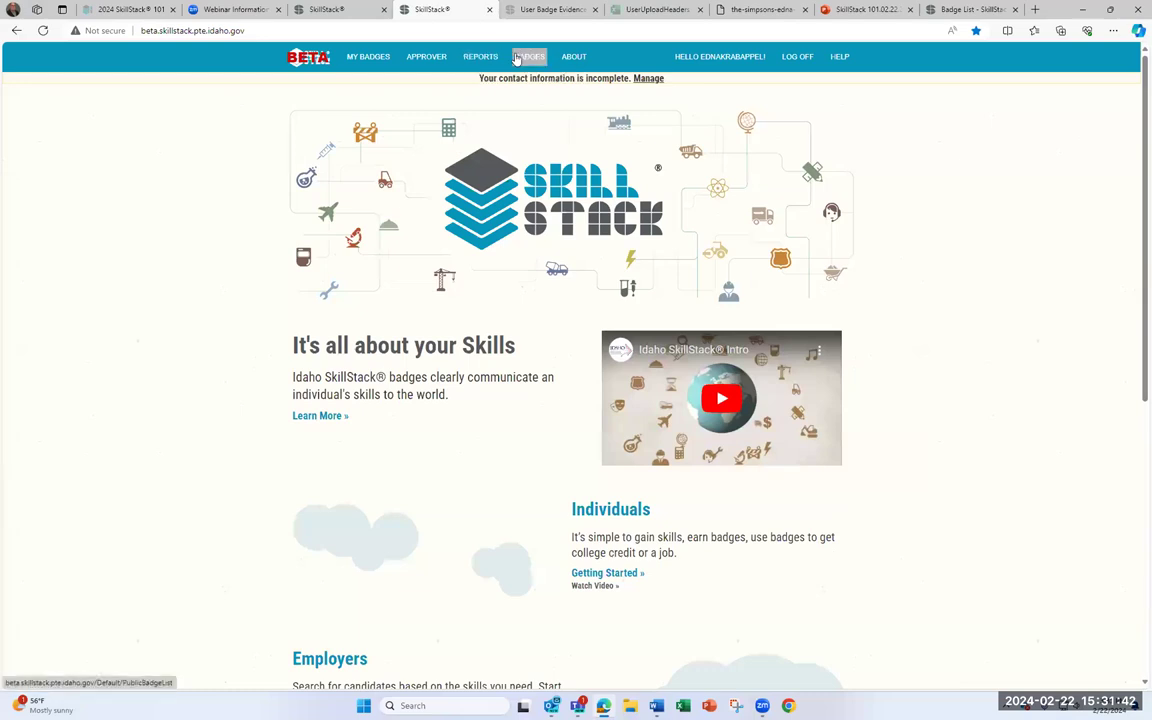
mouse_move(580, 61)
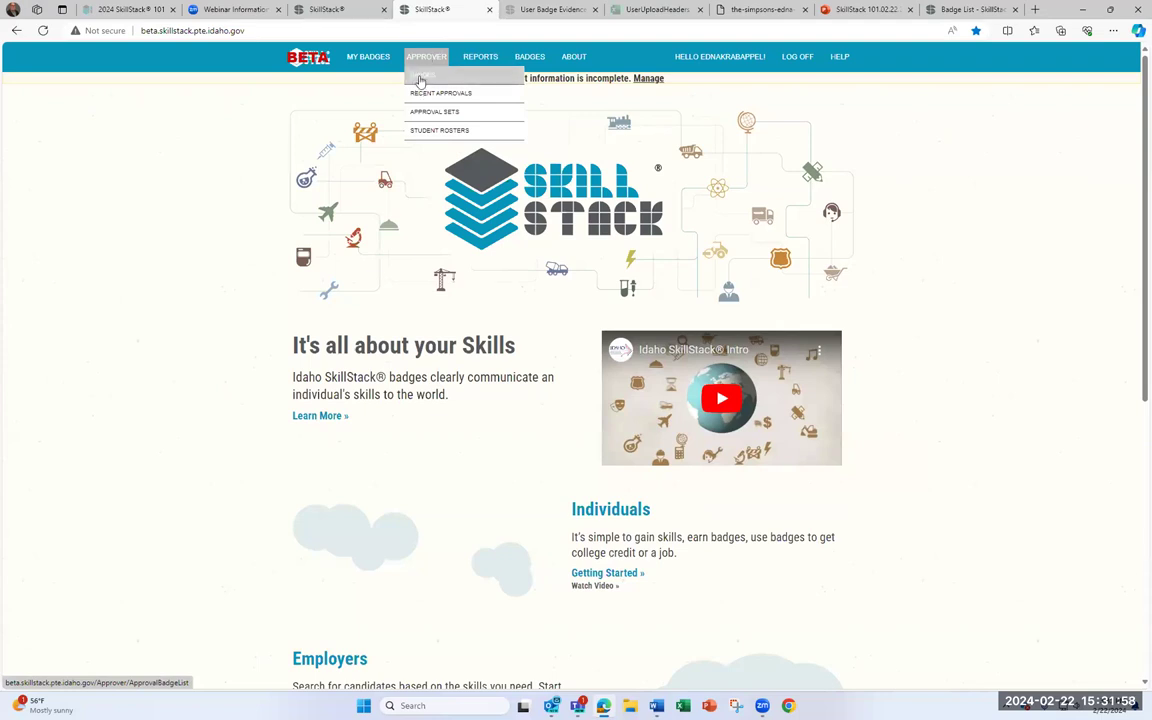
left_click(420, 78)
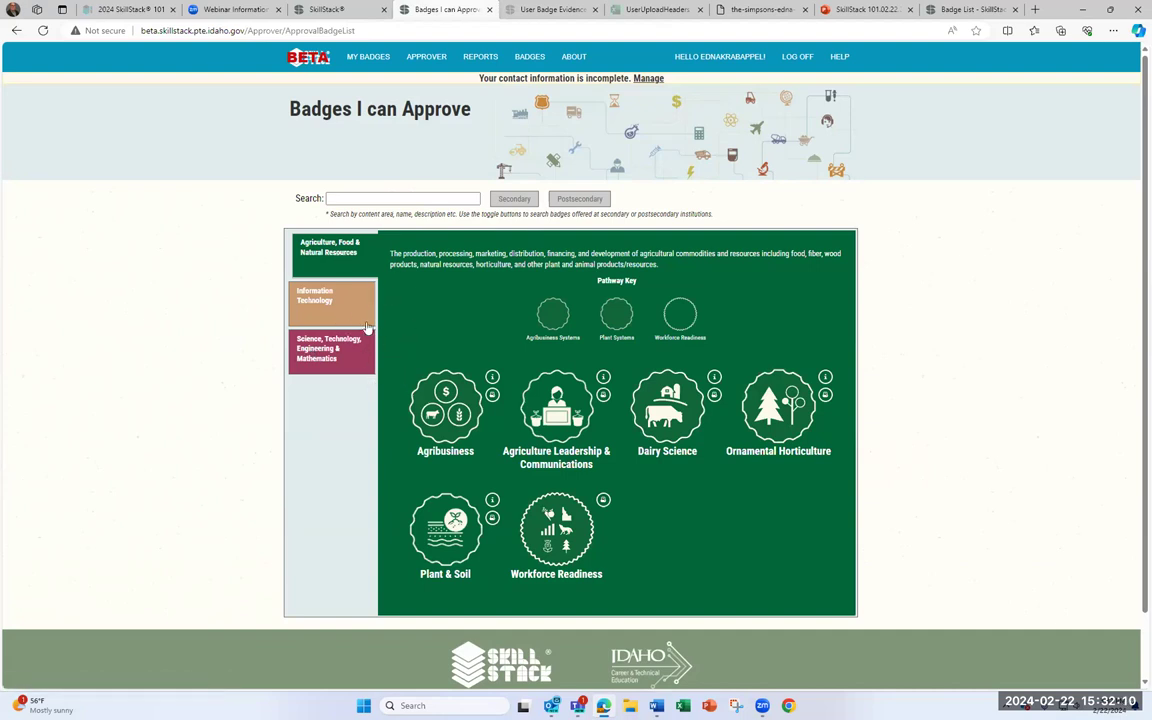
left_click(340, 302)
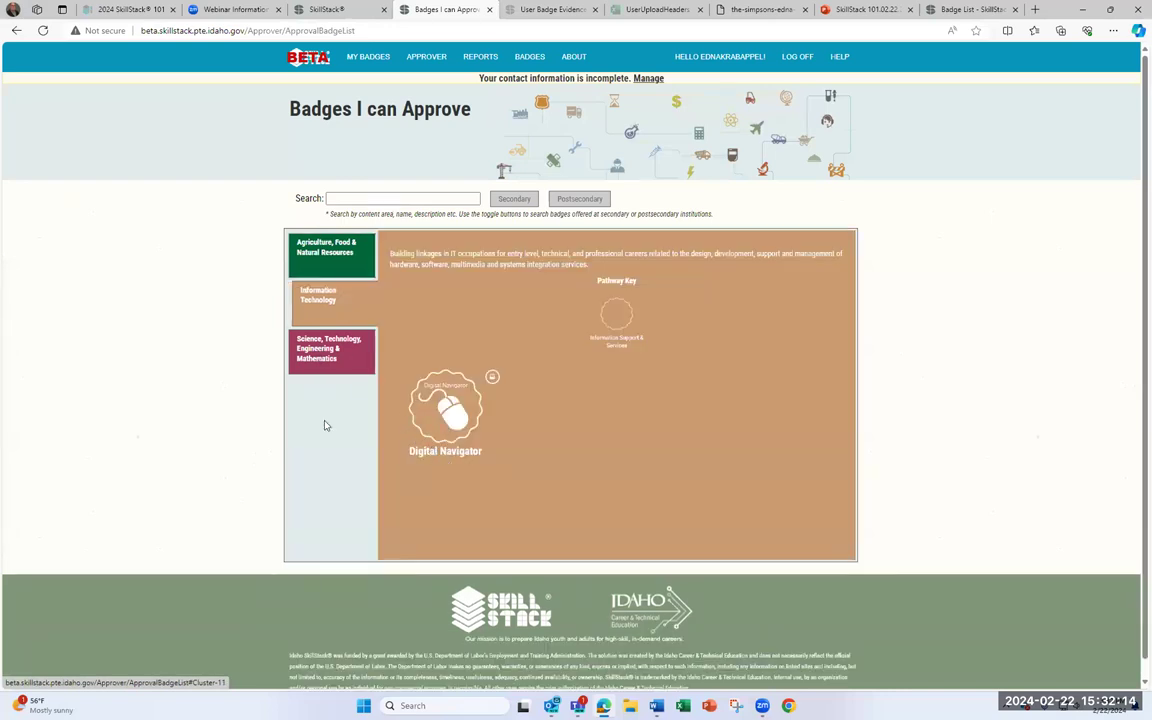
left_click(336, 367)
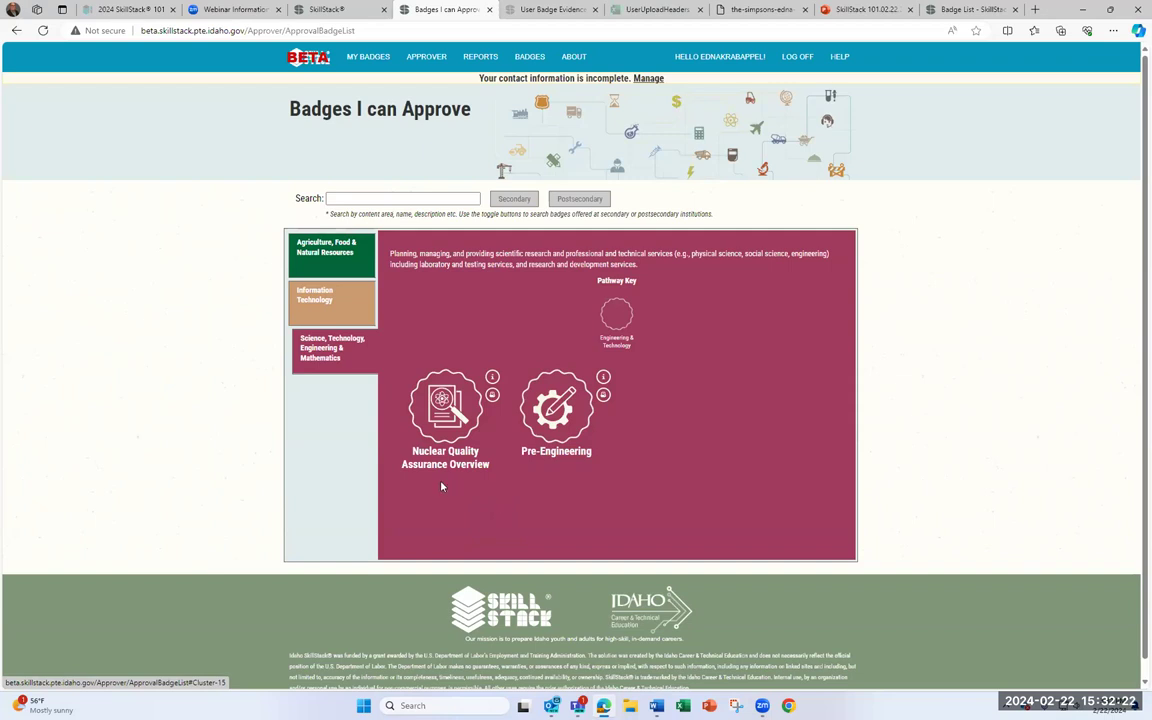
left_click(345, 263)
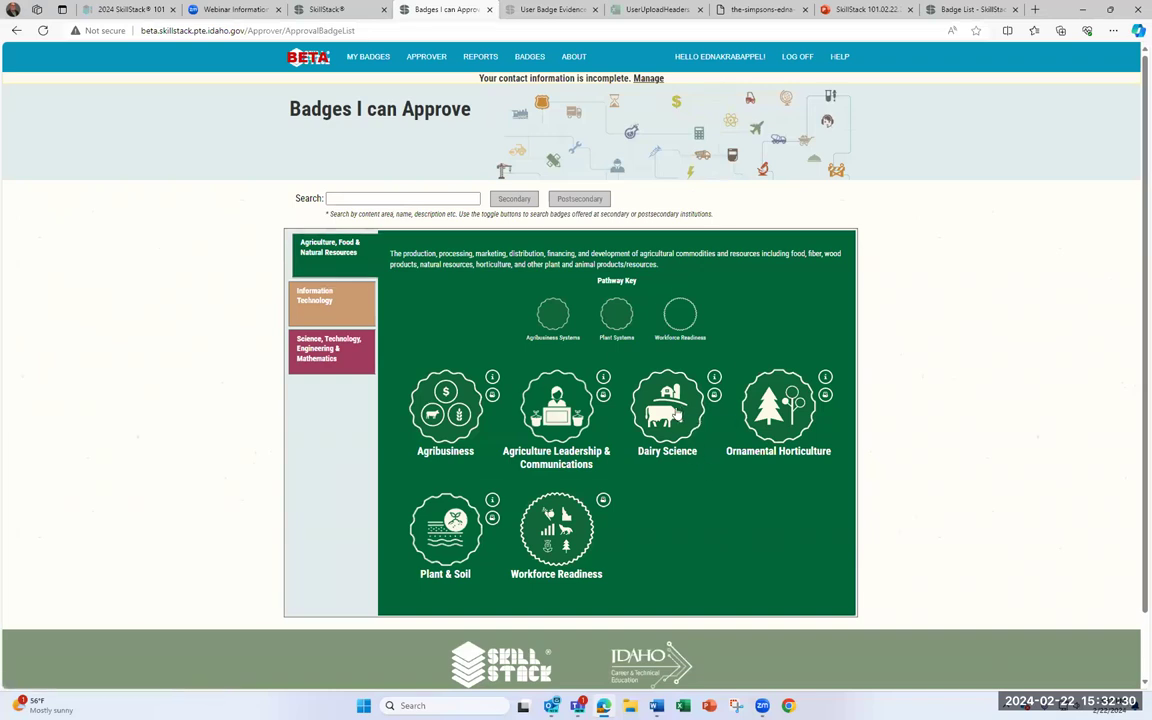
Open the skill approval page for the Herd Health & Management badge in the Dairy Science group
left_click(676, 414)
scroll(734, 438, "down", 2)
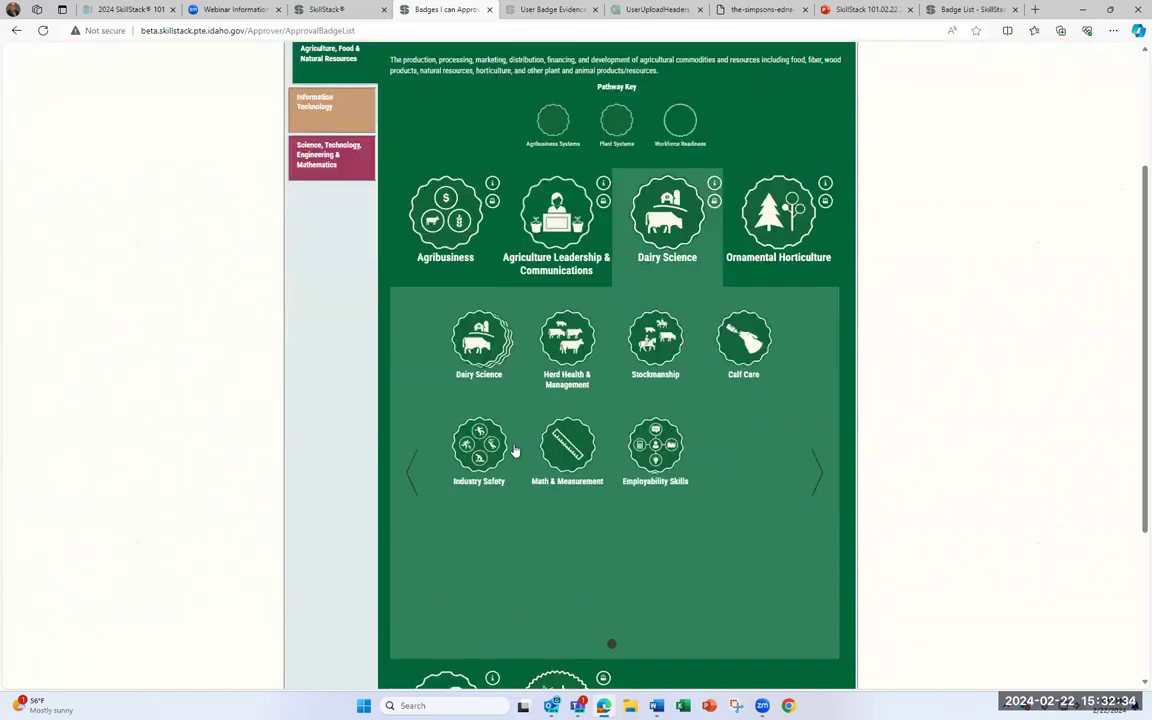
mouse_move(491, 360)
left_click(570, 342)
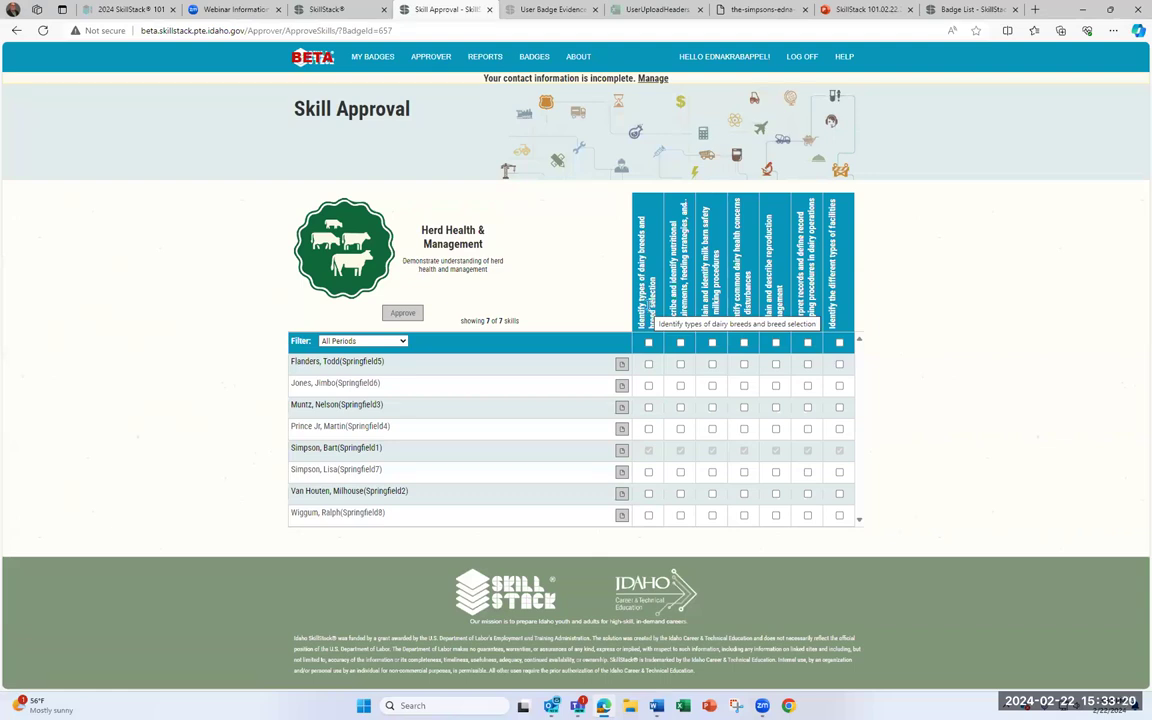
Approve the dairy breeds skill for the first, second, fourth, sixth and seventh students, and the milk barn safety skill for all students
left_click(648, 364)
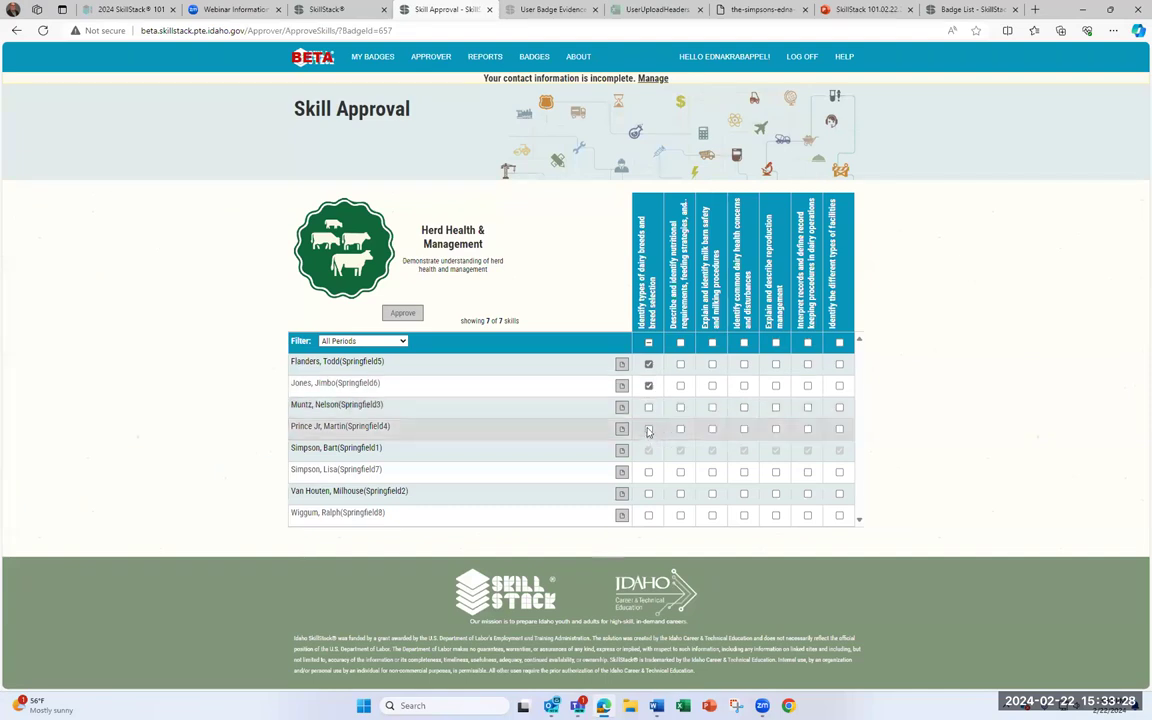
left_click(648, 430)
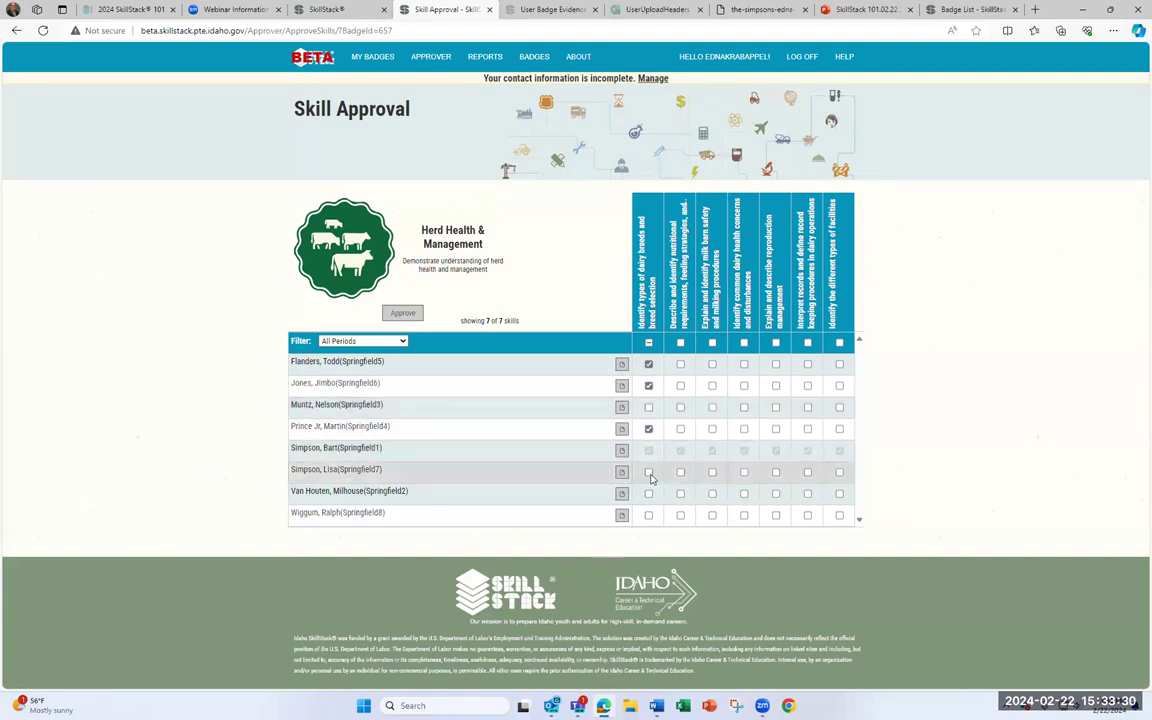
left_click(648, 473)
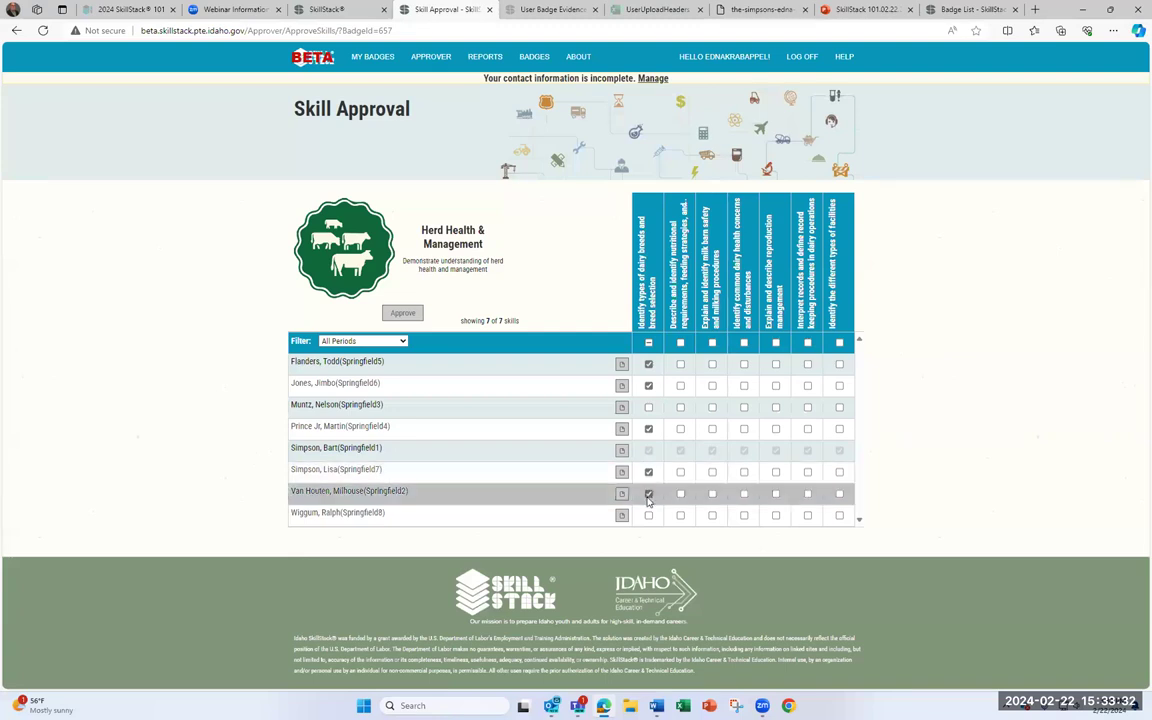
left_click(648, 515)
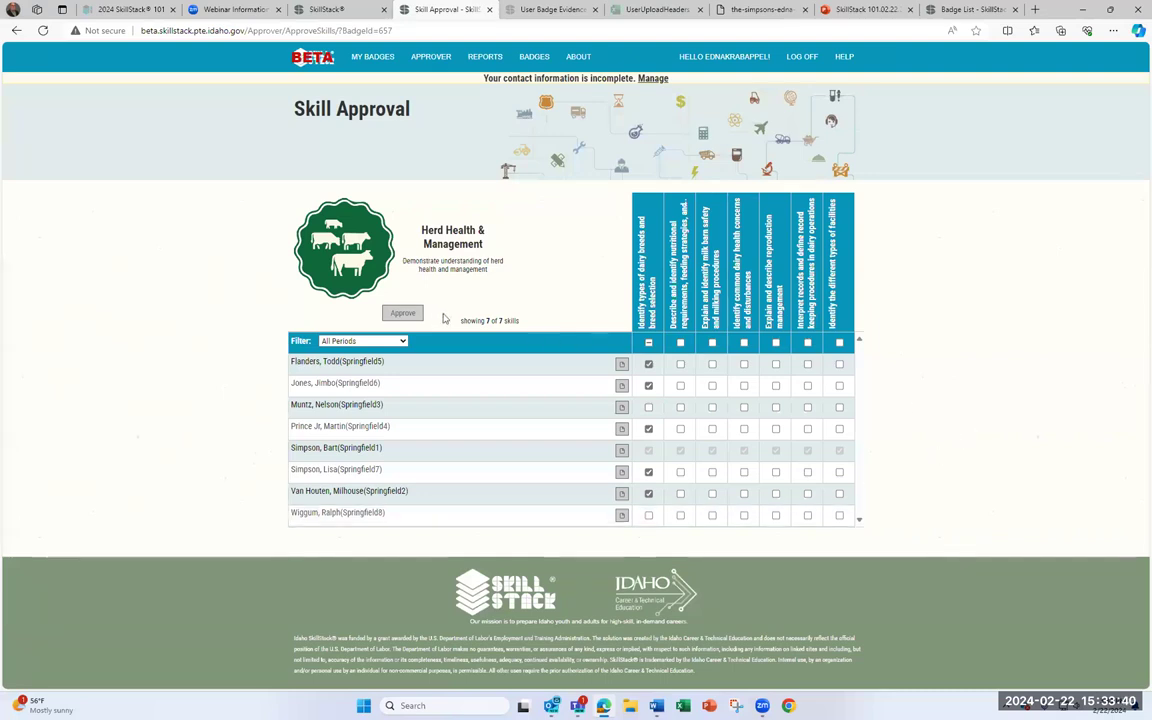
left_click(403, 315)
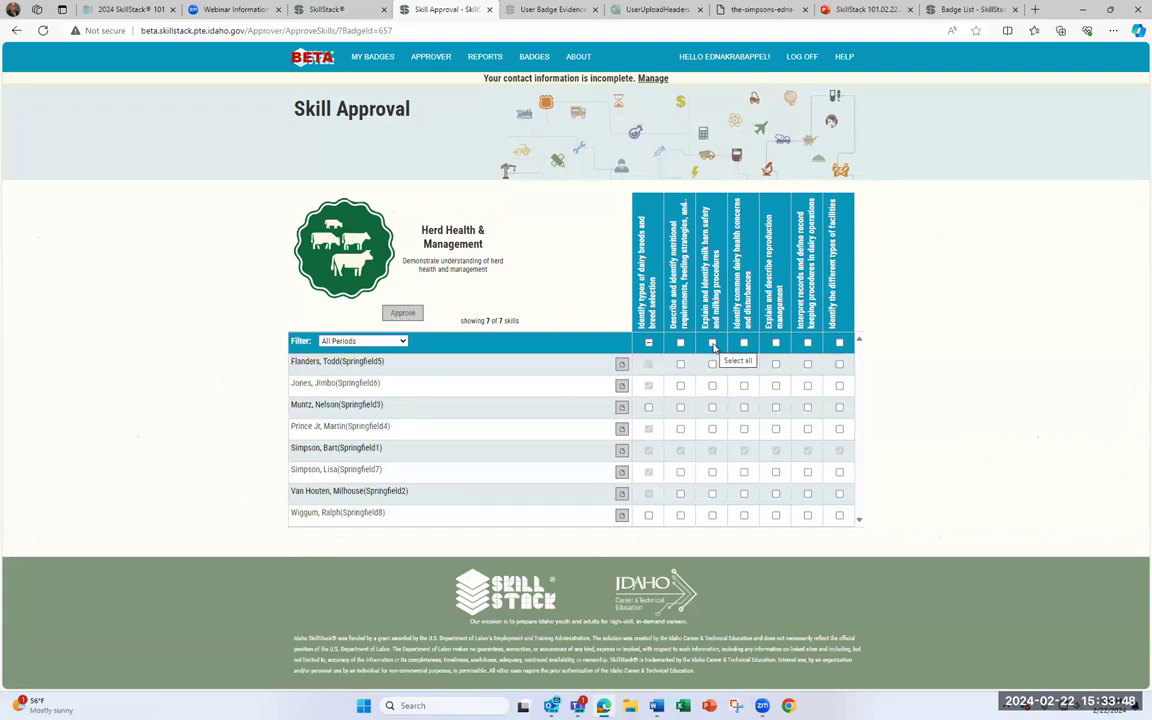
left_click(712, 343)
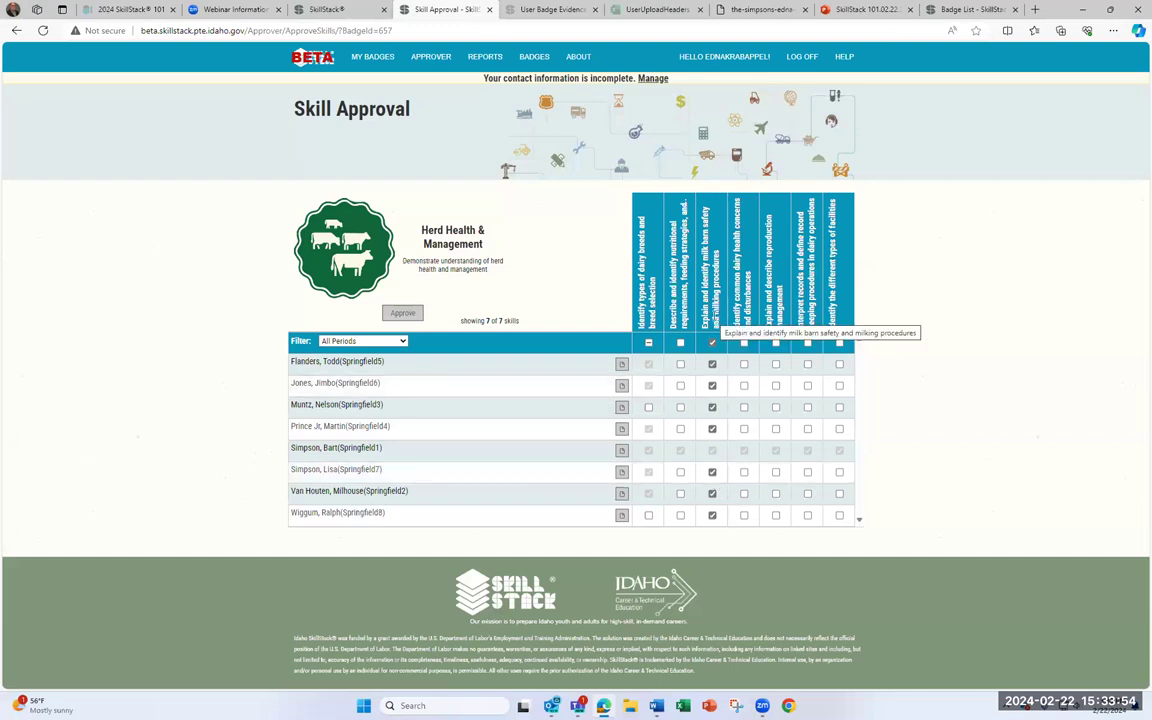
left_click(401, 313)
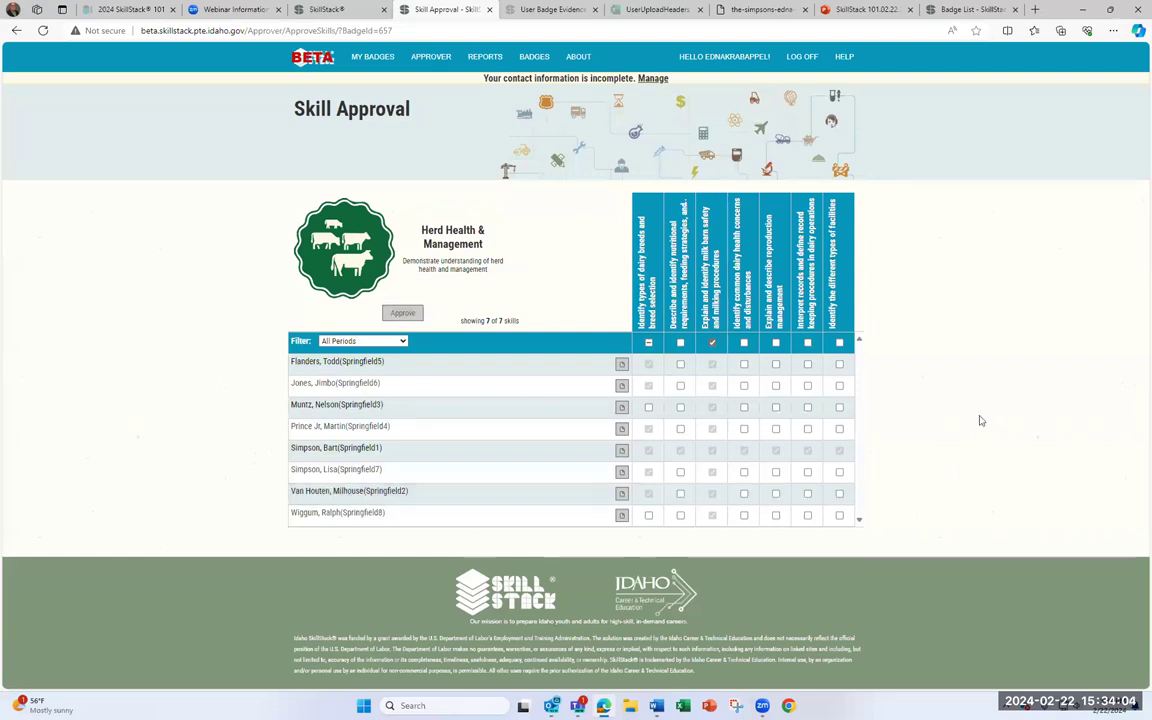
Add the fourth uploaded student awaiting validation to the student roster and sort the roster by period in ascending order
mouse_move(440, 60)
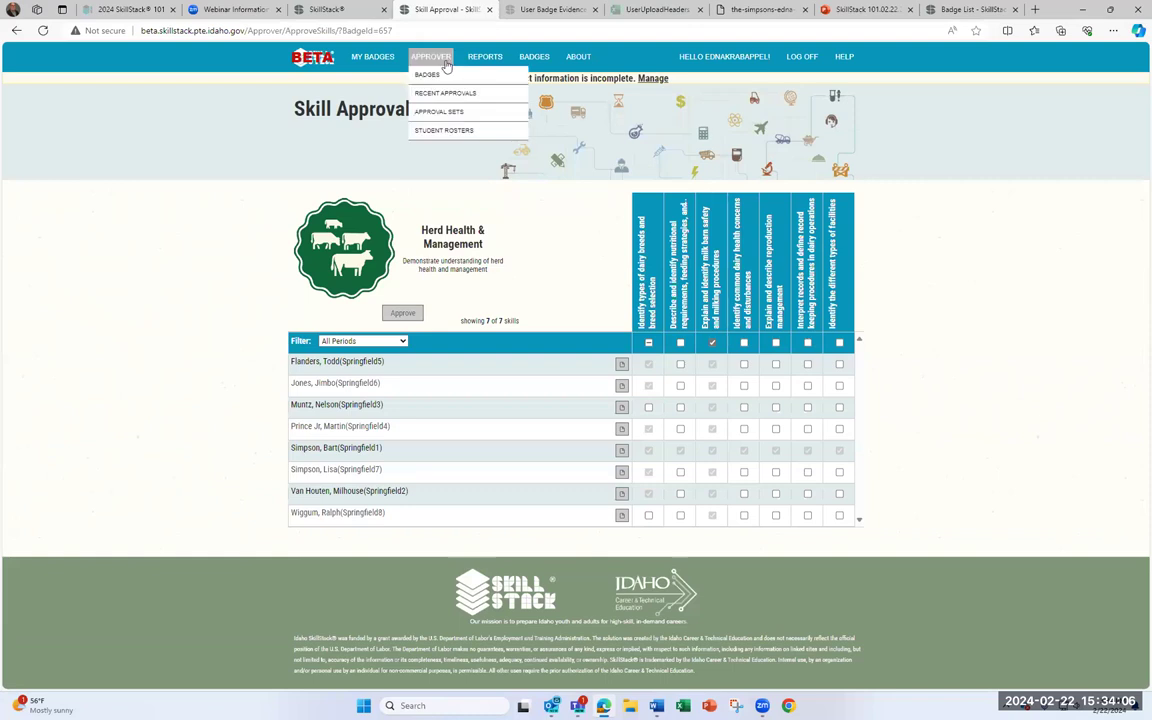
left_click(437, 138)
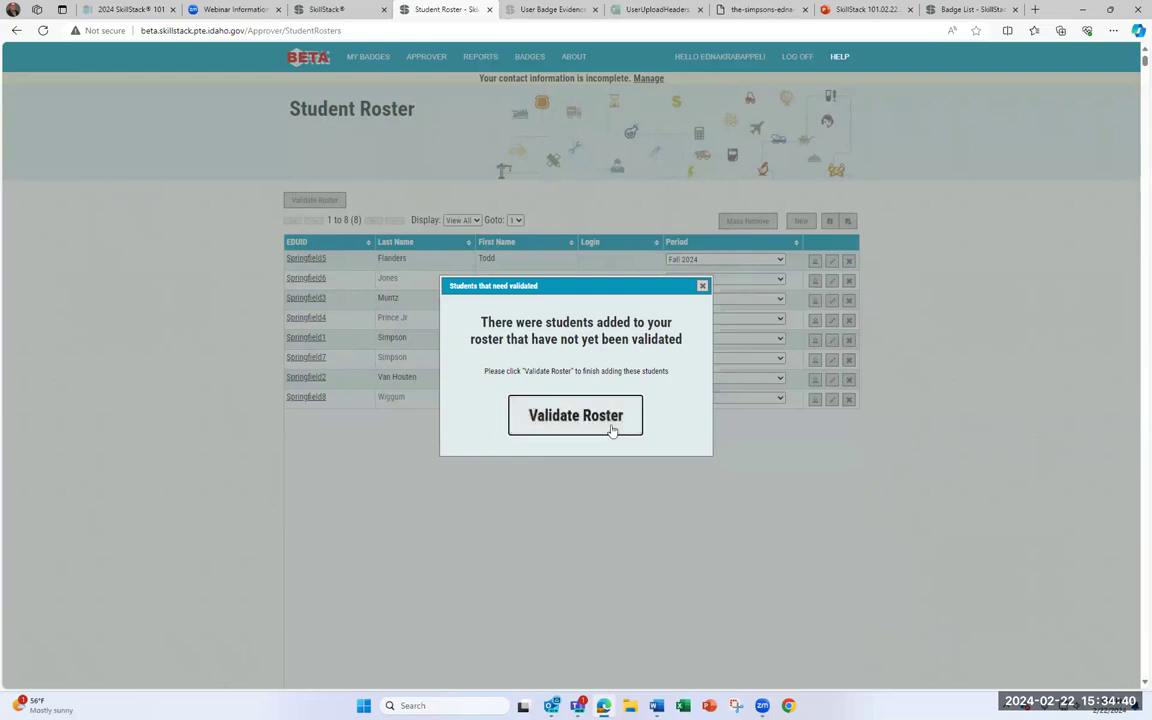
left_click(612, 428)
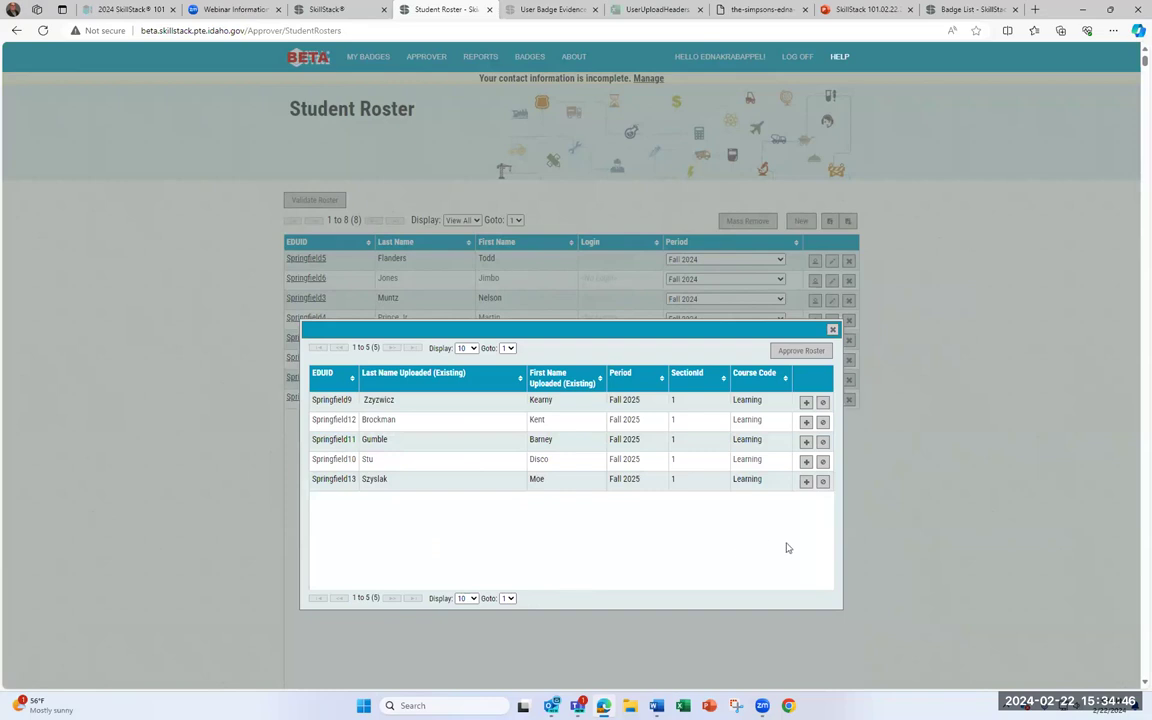
left_click(806, 464)
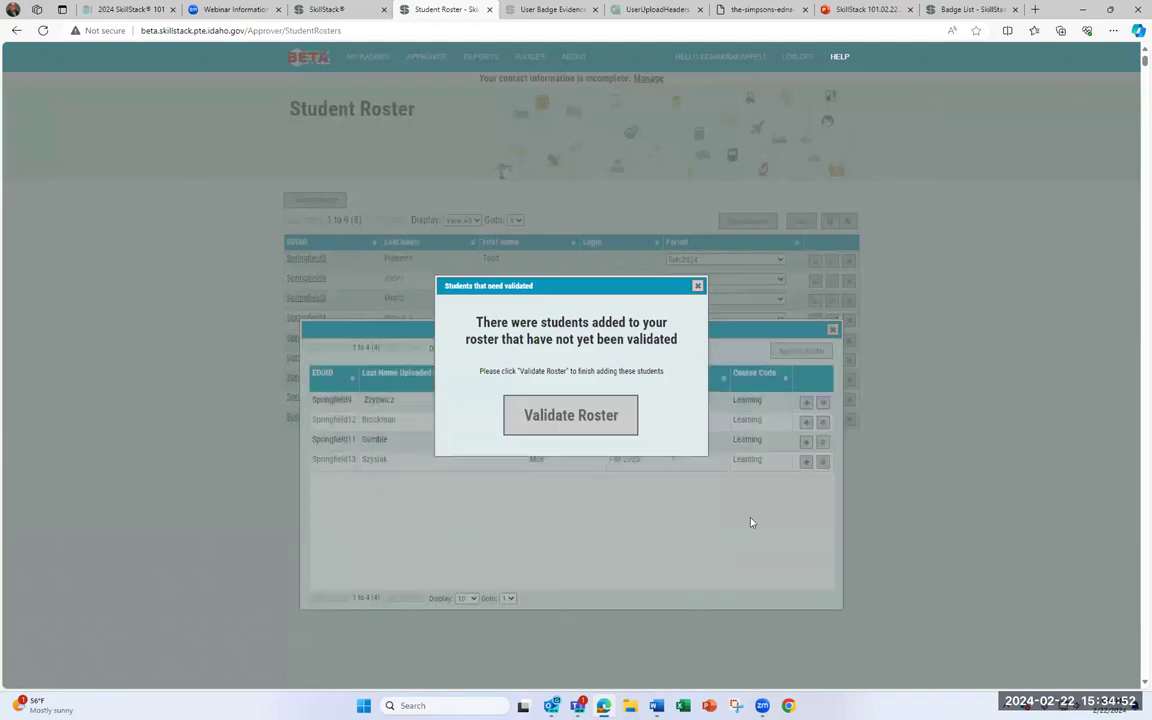
left_click(697, 287)
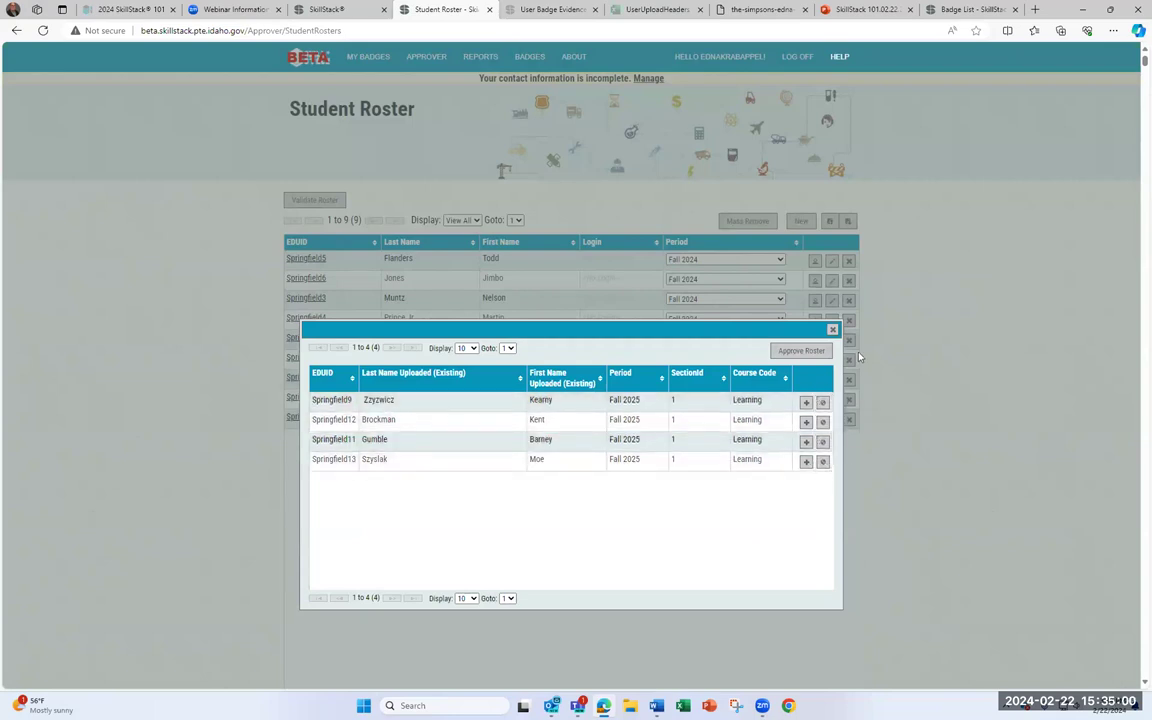
left_click(832, 329)
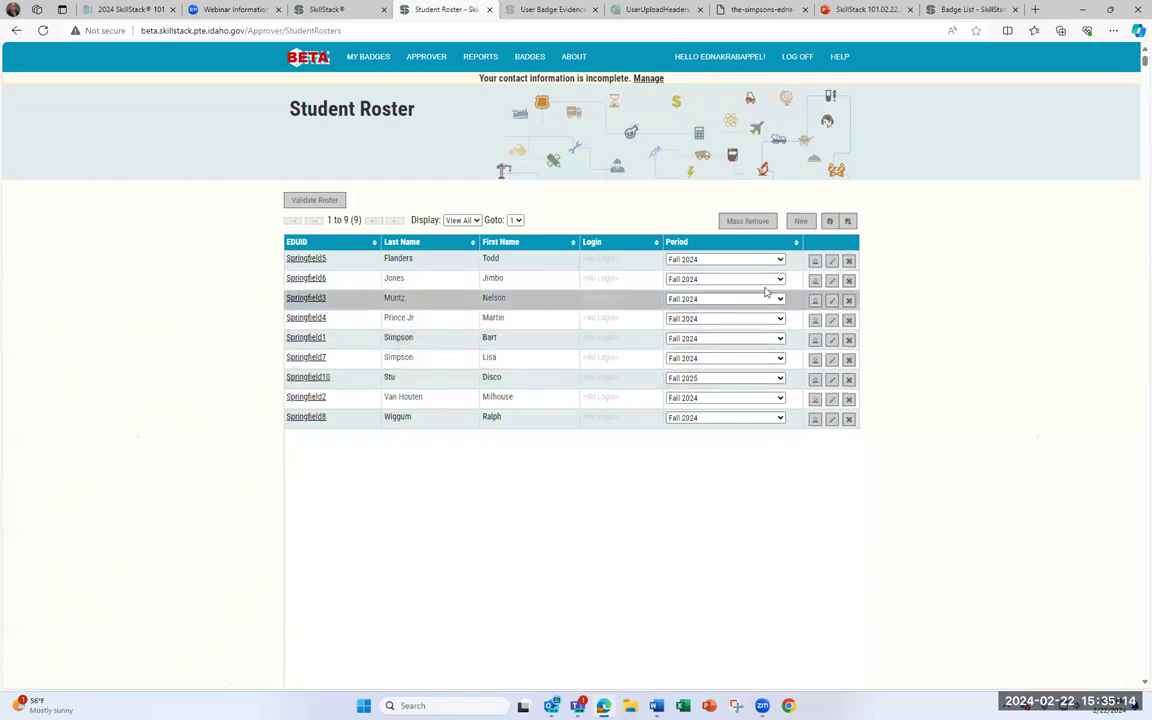
left_click(795, 246)
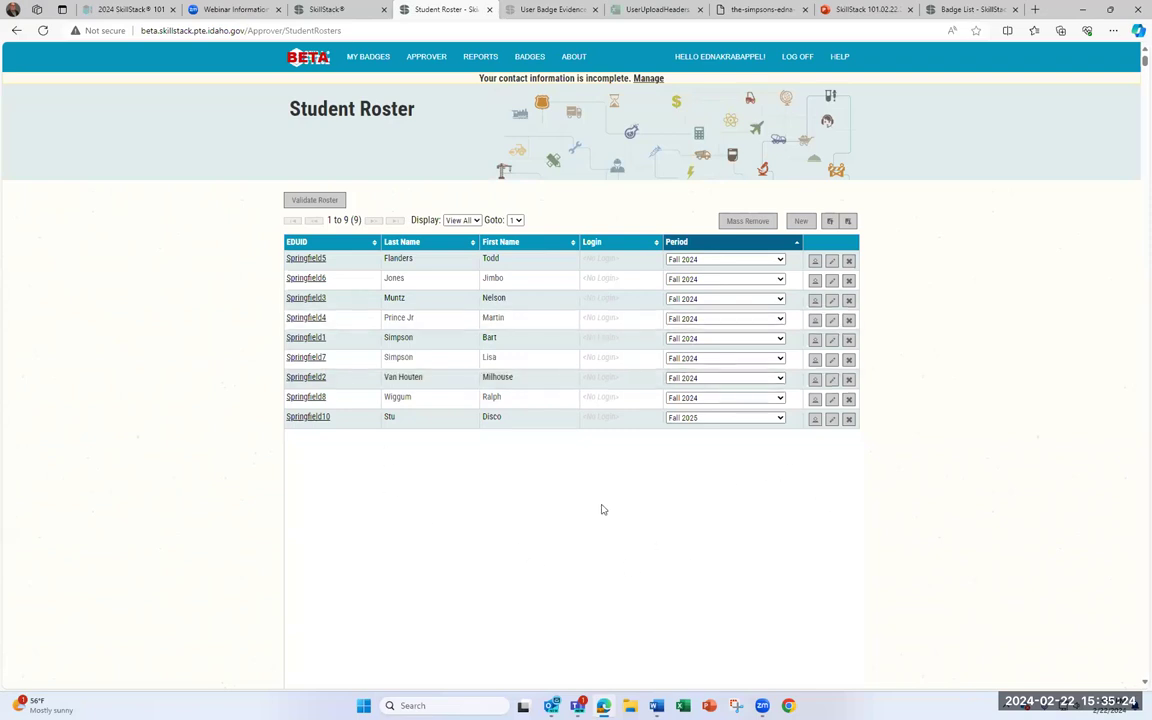
Examine the login creation form for the Fall 2025 student without creating a login
left_click(815, 421)
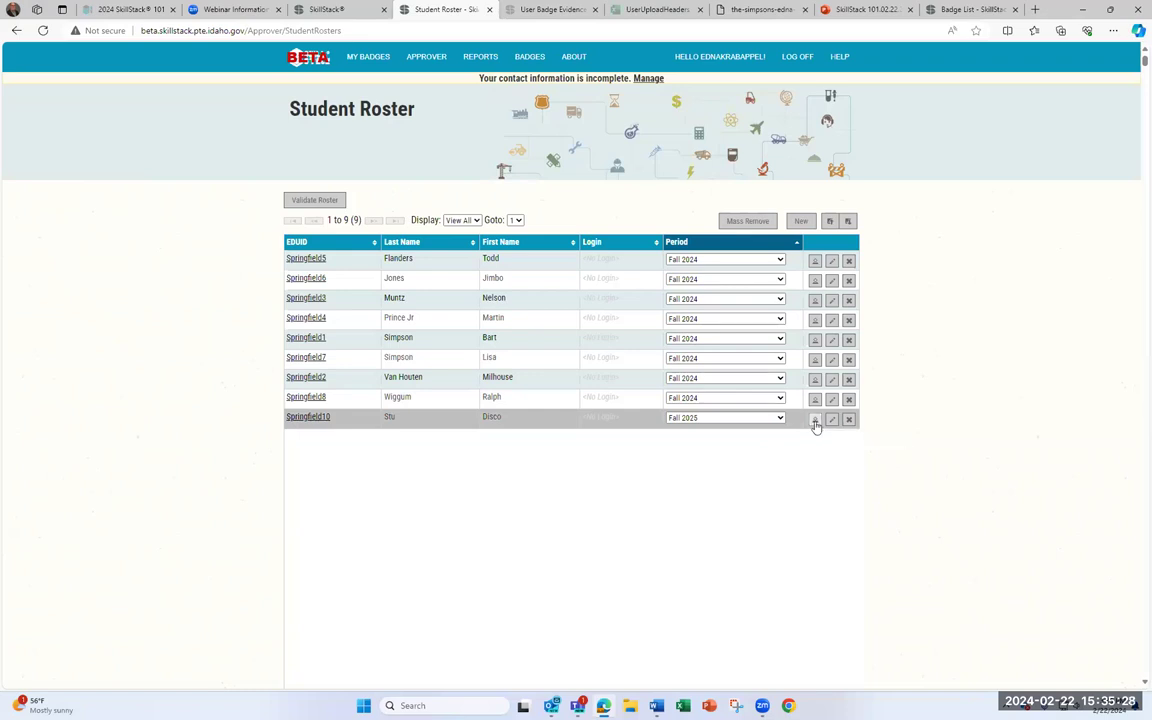
left_click_drag(592, 322, 651, 421)
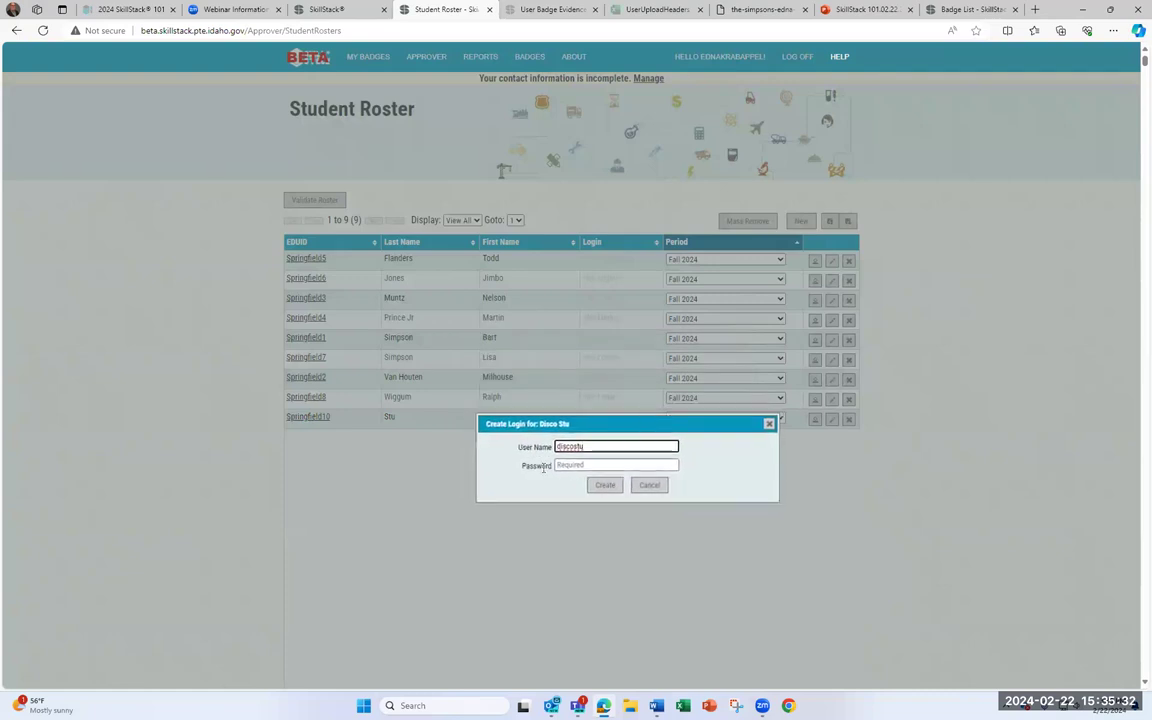
left_click(770, 425)
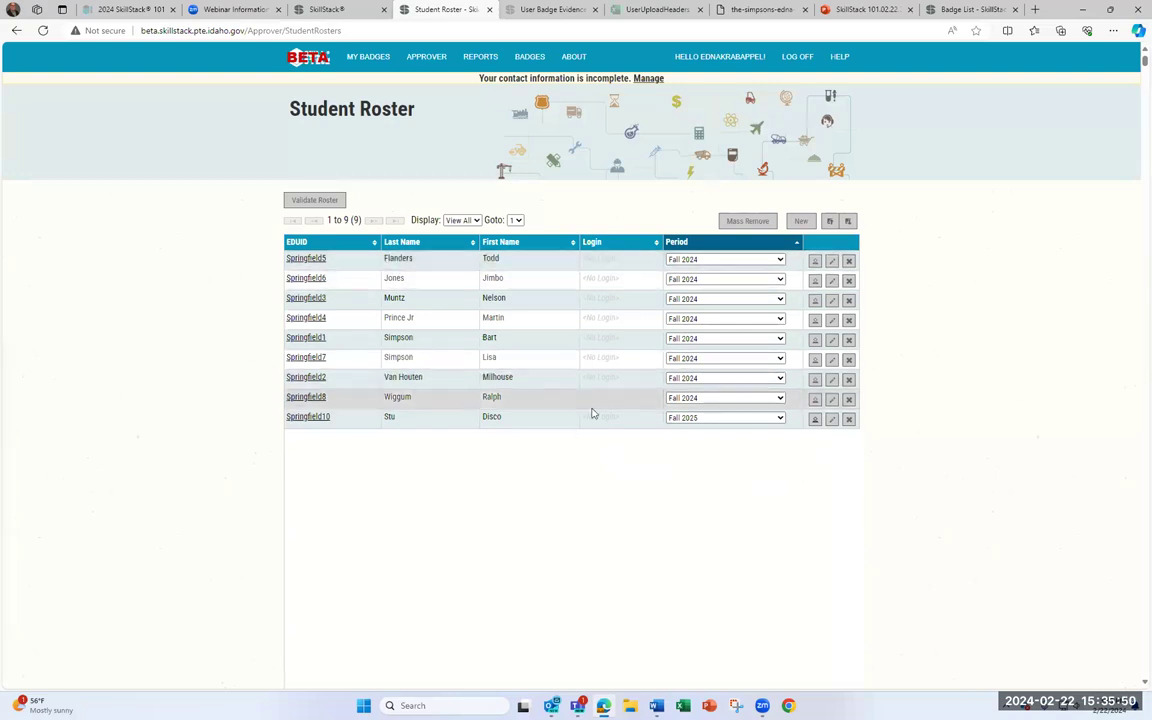
left_click(815, 425)
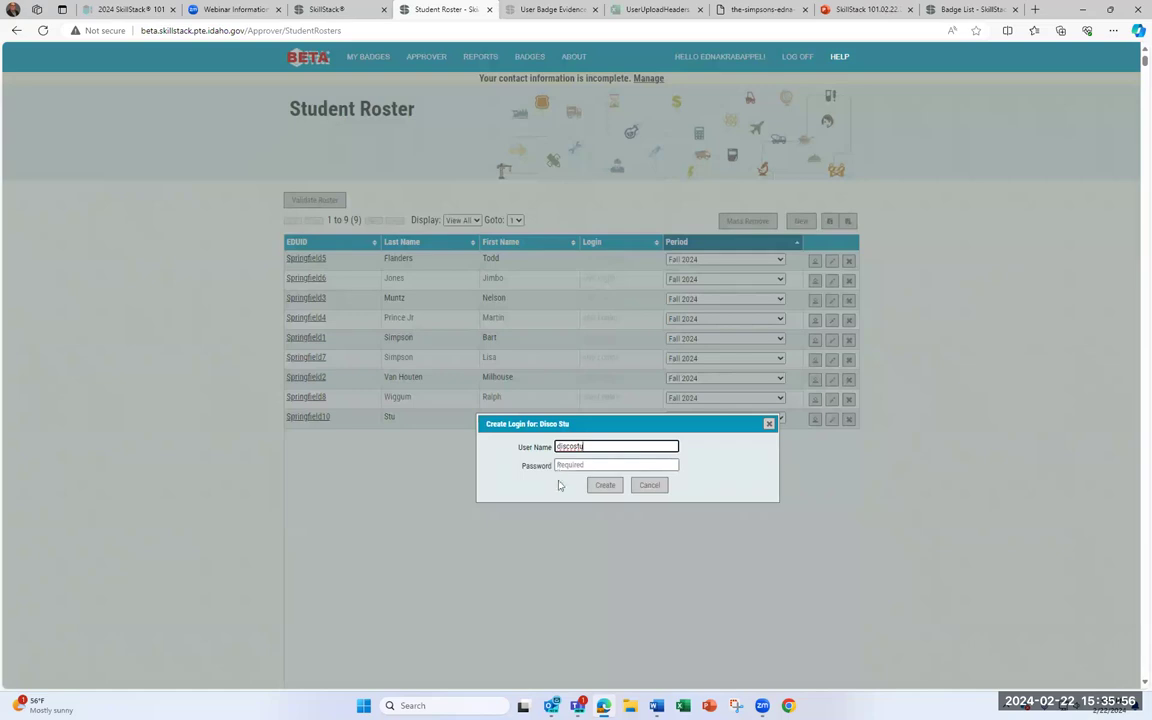
left_click(769, 425)
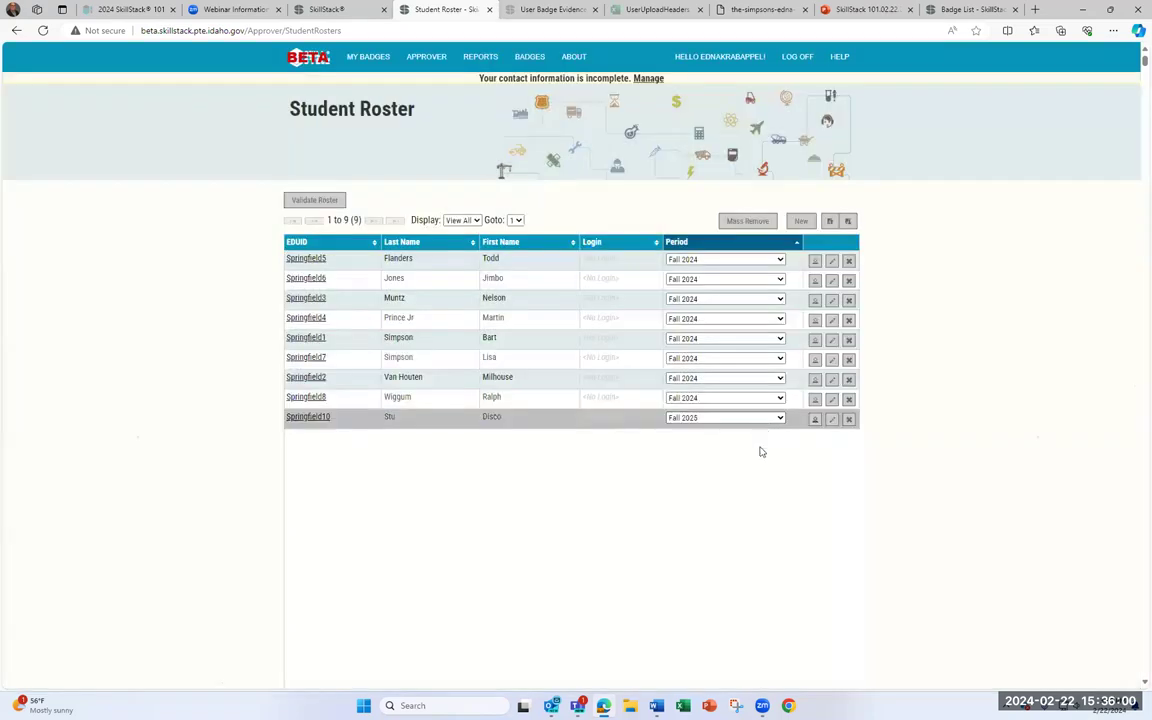
Examine the user edit form of the Fall 2025 student without changing any details
left_click(832, 419)
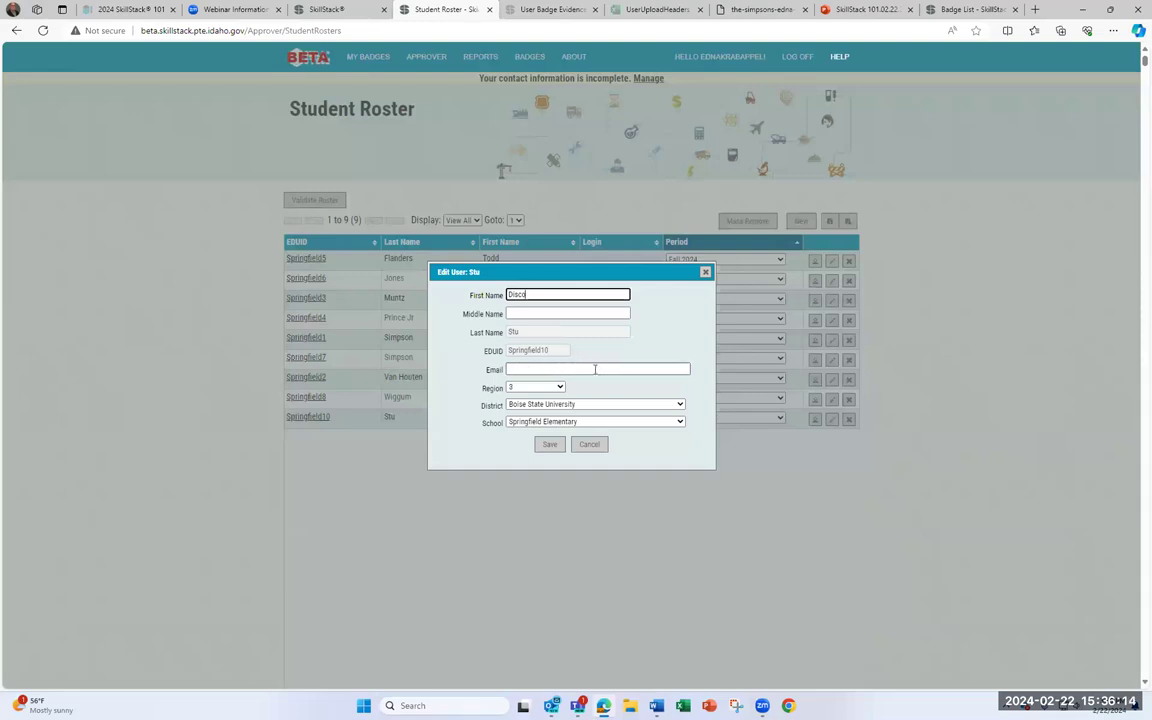
left_click(705, 273)
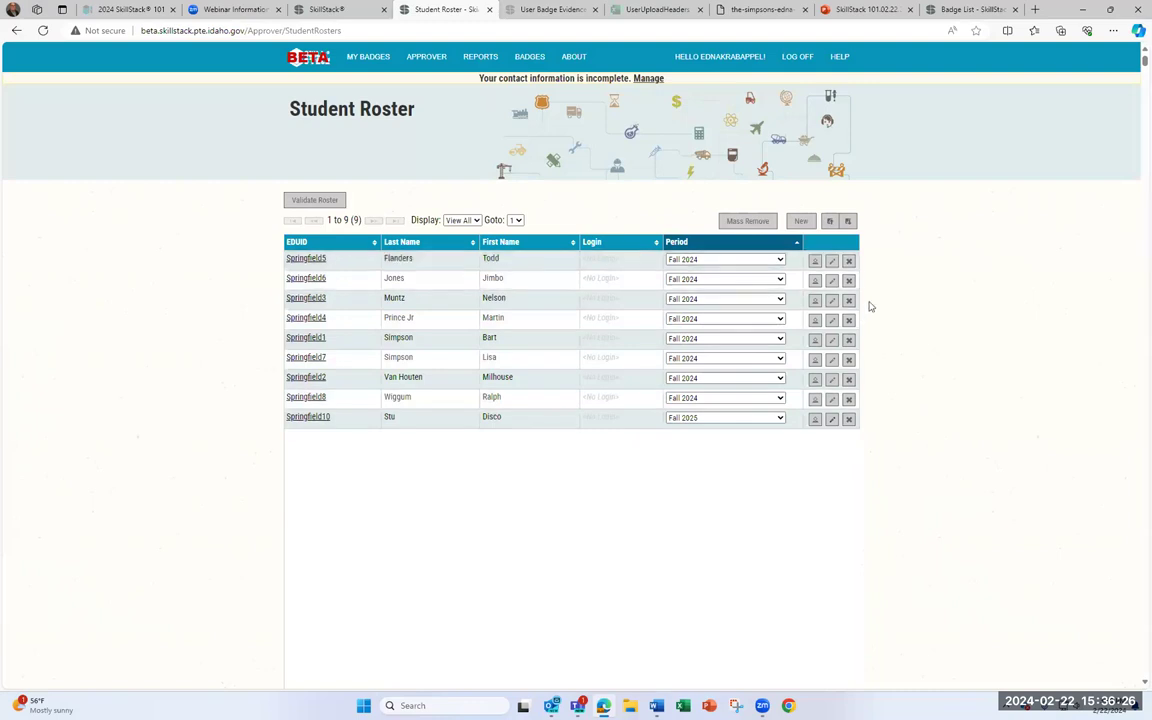
Open the user upload headers spreadsheet from the student roster, and examine the blank Create New User form without saving a student
left_click(848, 222)
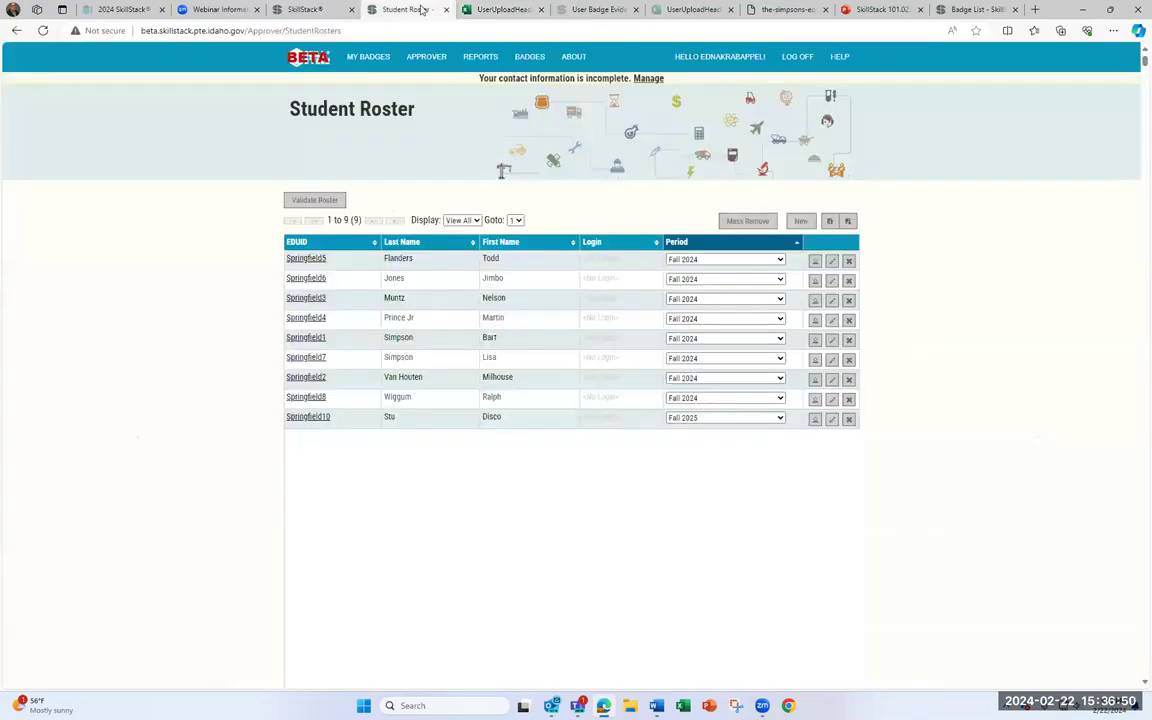
left_click(381, 10)
left_click(800, 222)
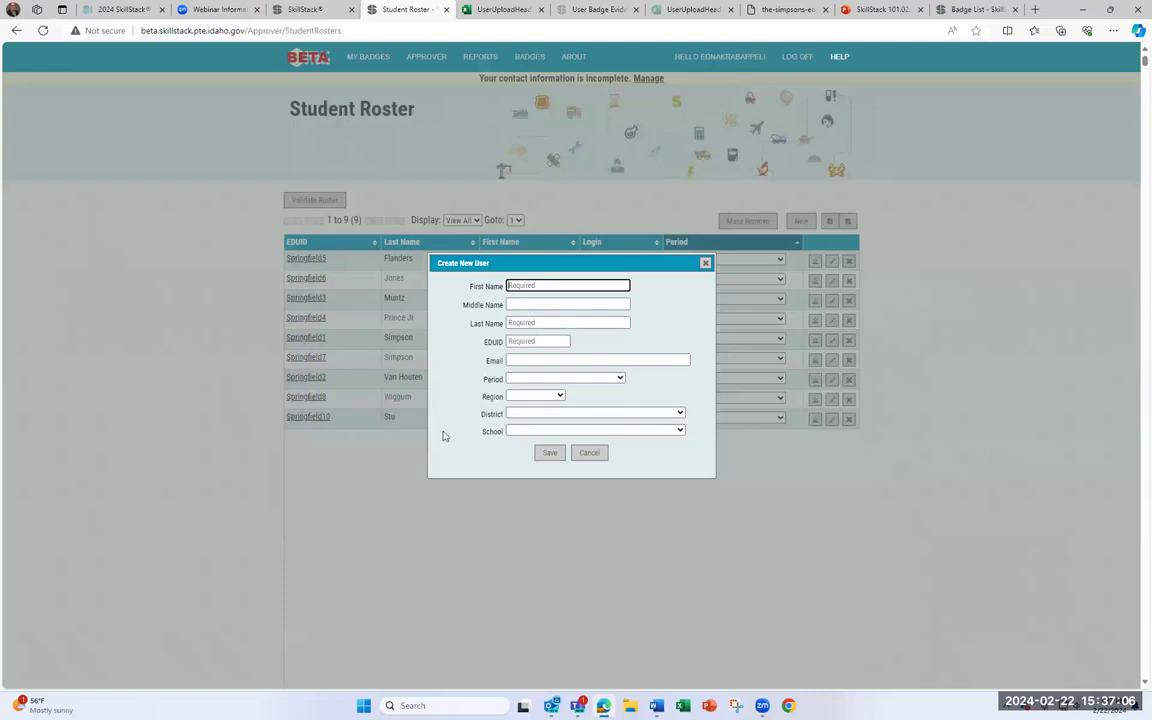
left_click(705, 264)
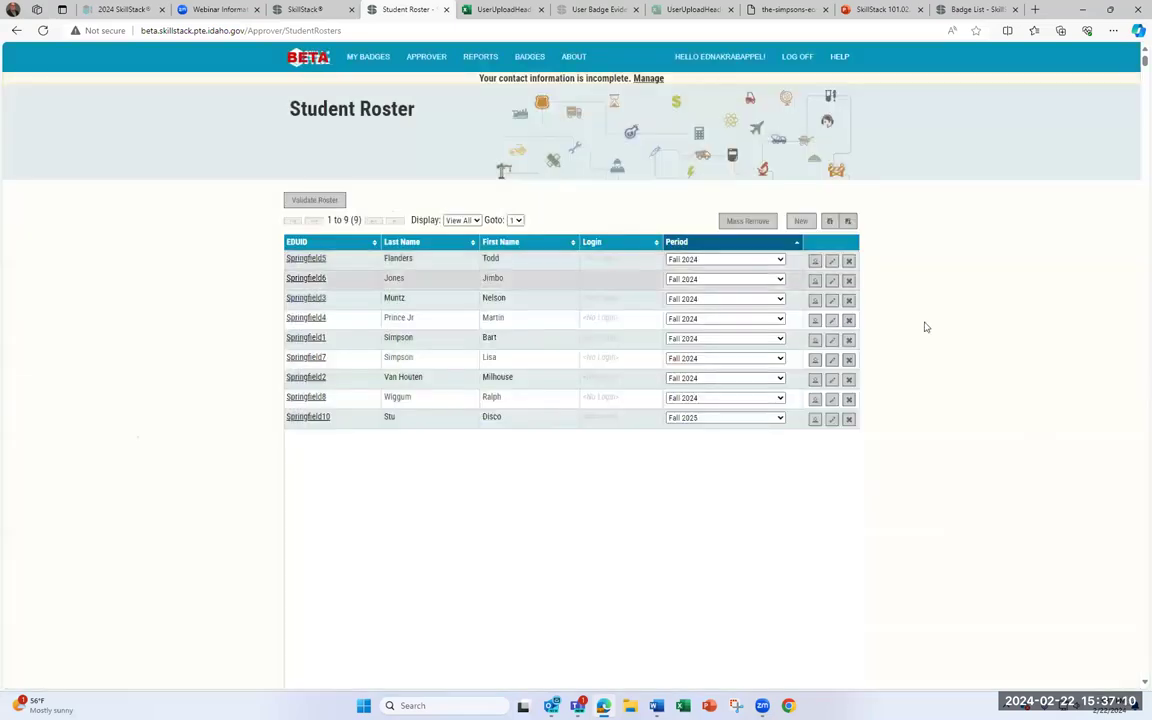
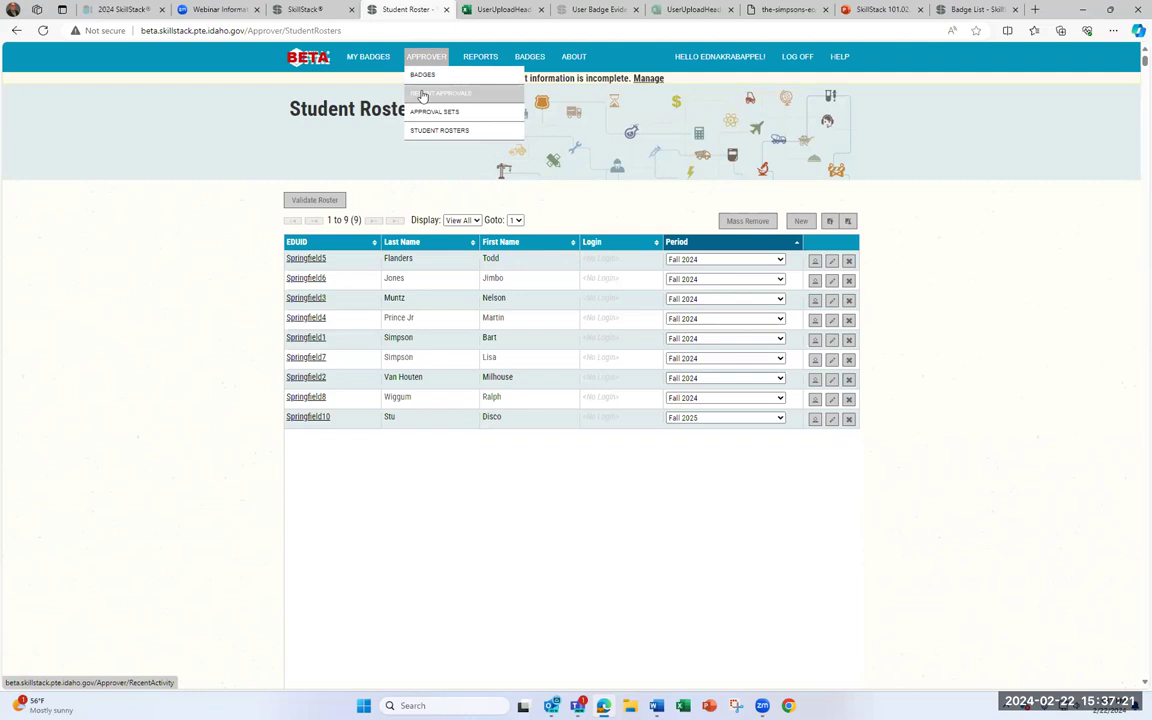
Remove the second listed student's approval of the milk barn safety and milking procedures skill from the recent approval activity
left_click(423, 94)
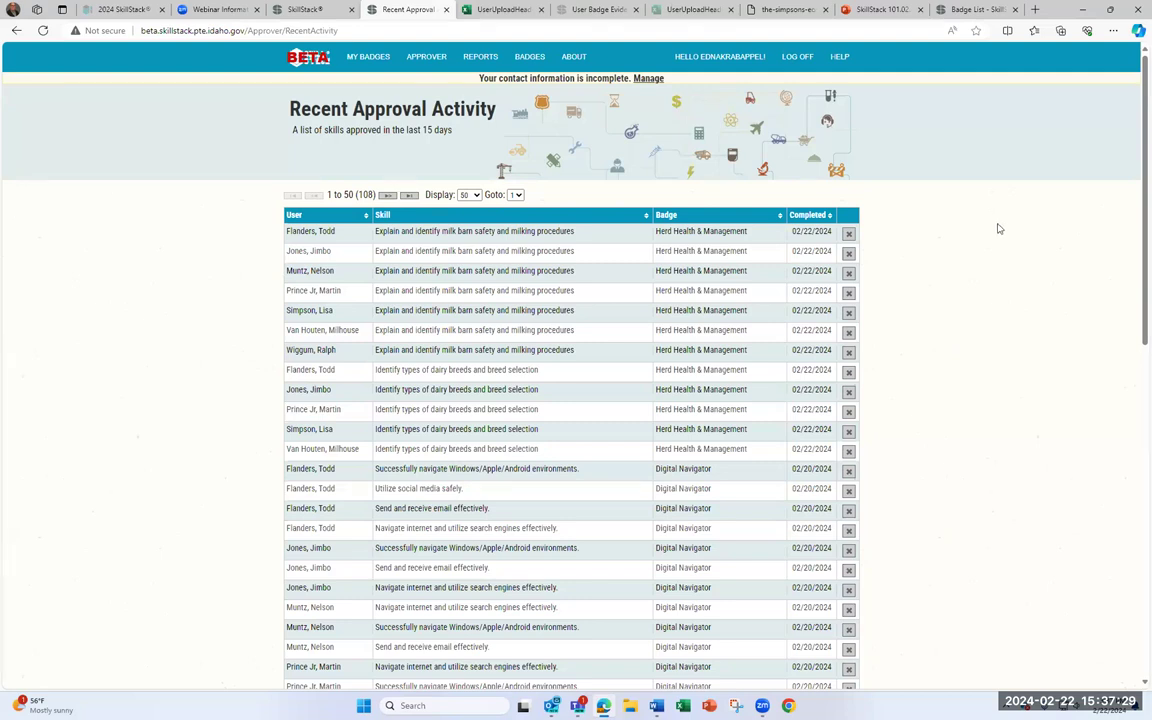
scroll(330, 272, "down", 2)
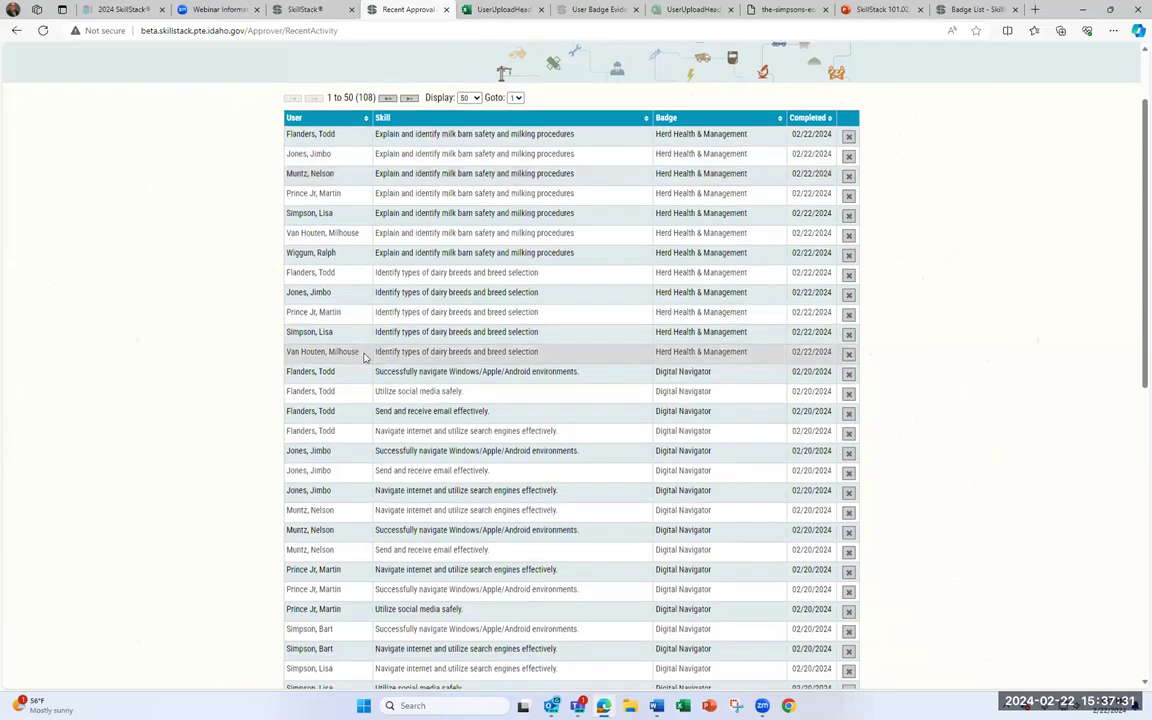
scroll(452, 408, "up", 2)
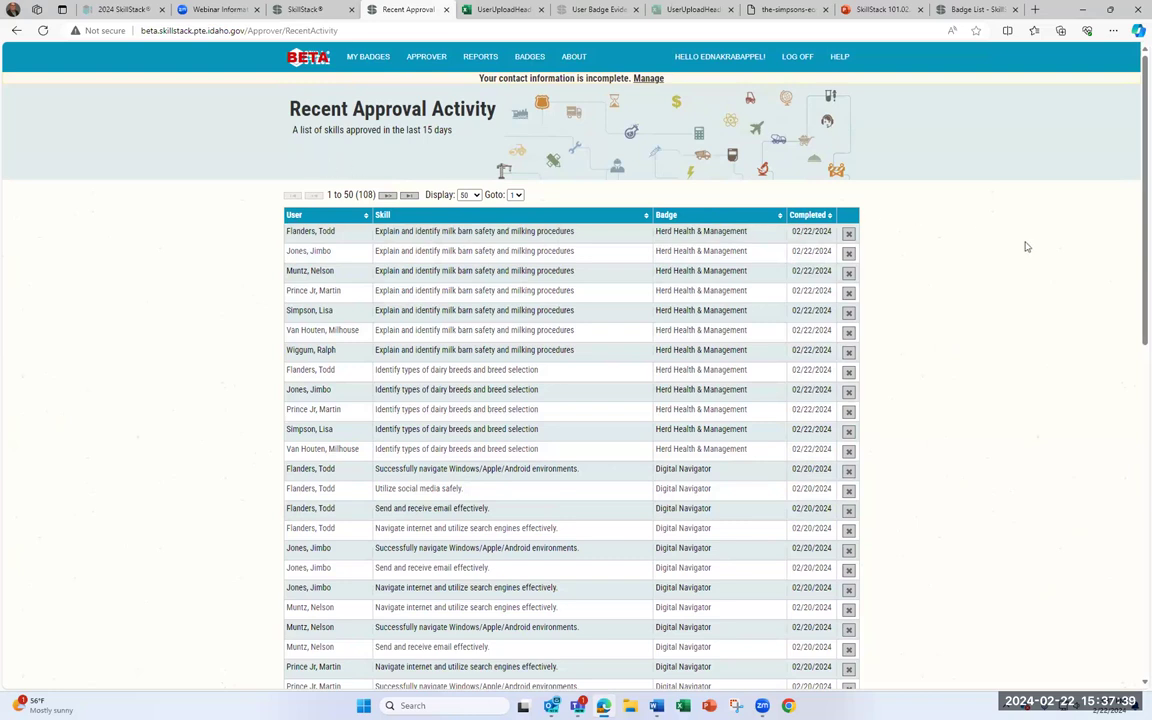
left_click(849, 254)
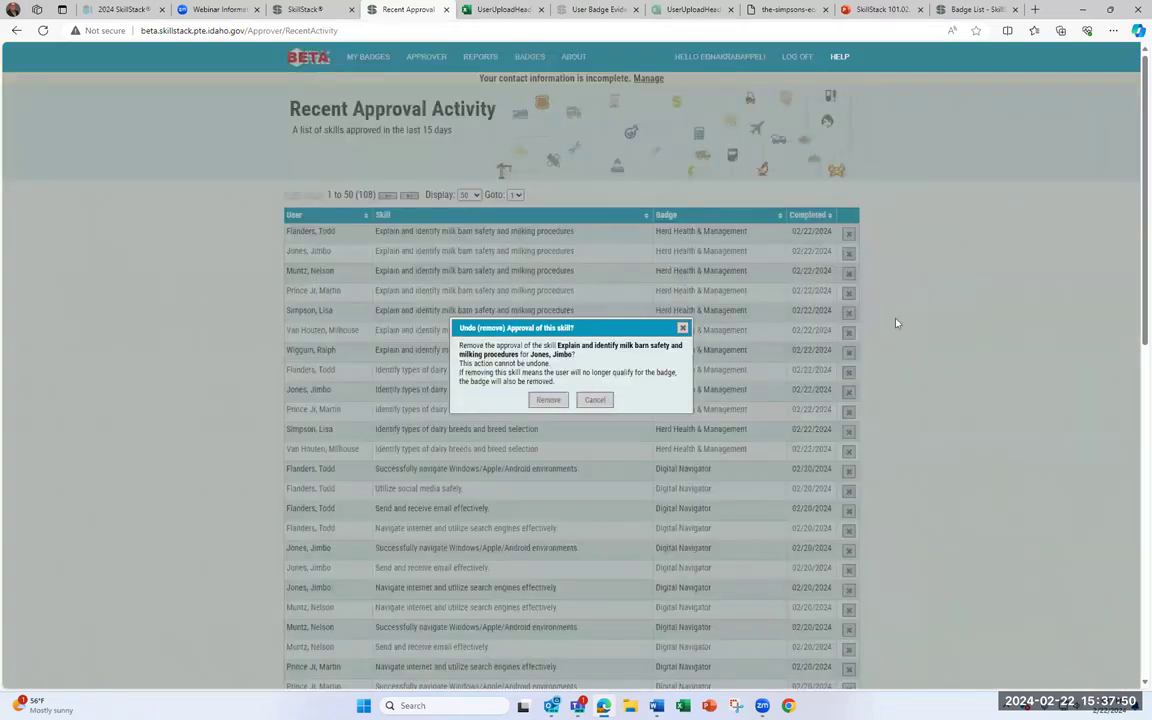
left_click(550, 401)
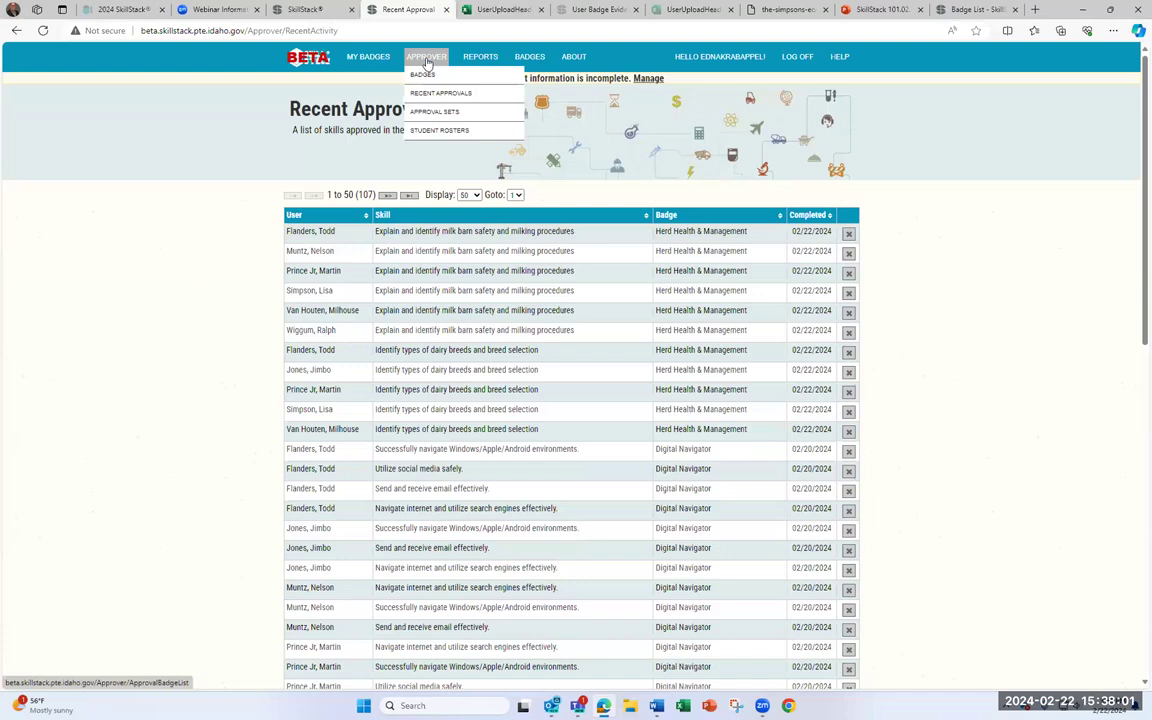
Go through the home page to the teacher's own badges and show the Human Services cluster
left_click(310, 59)
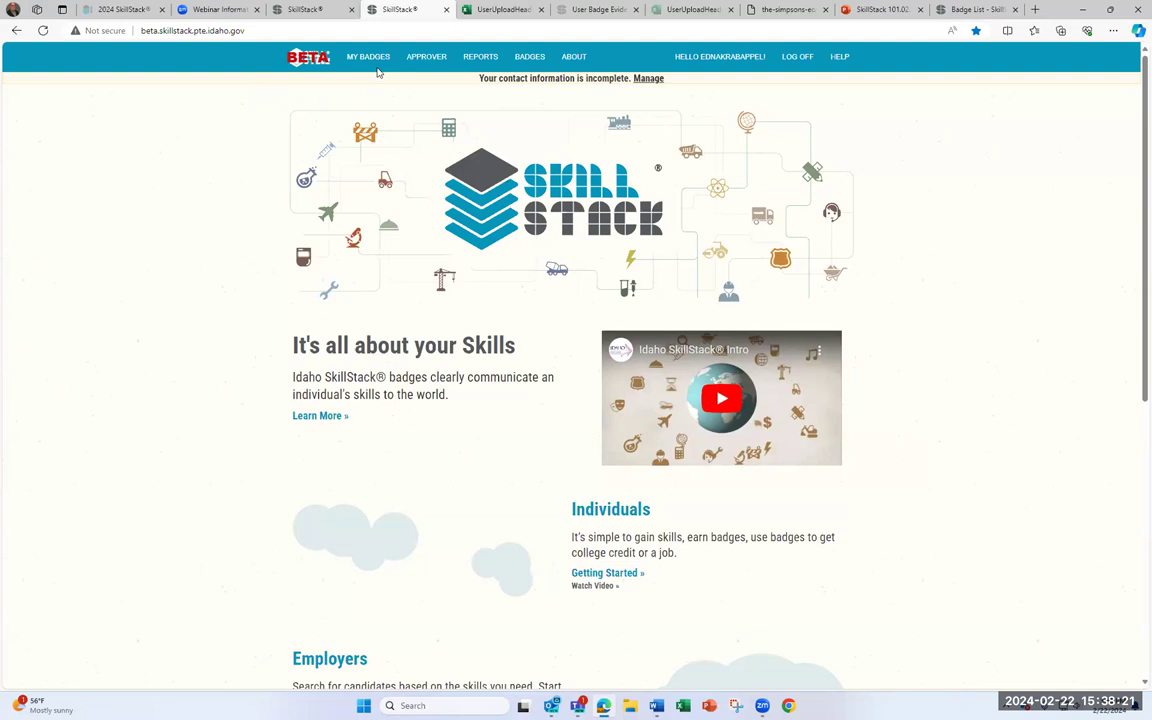
mouse_move(377, 66)
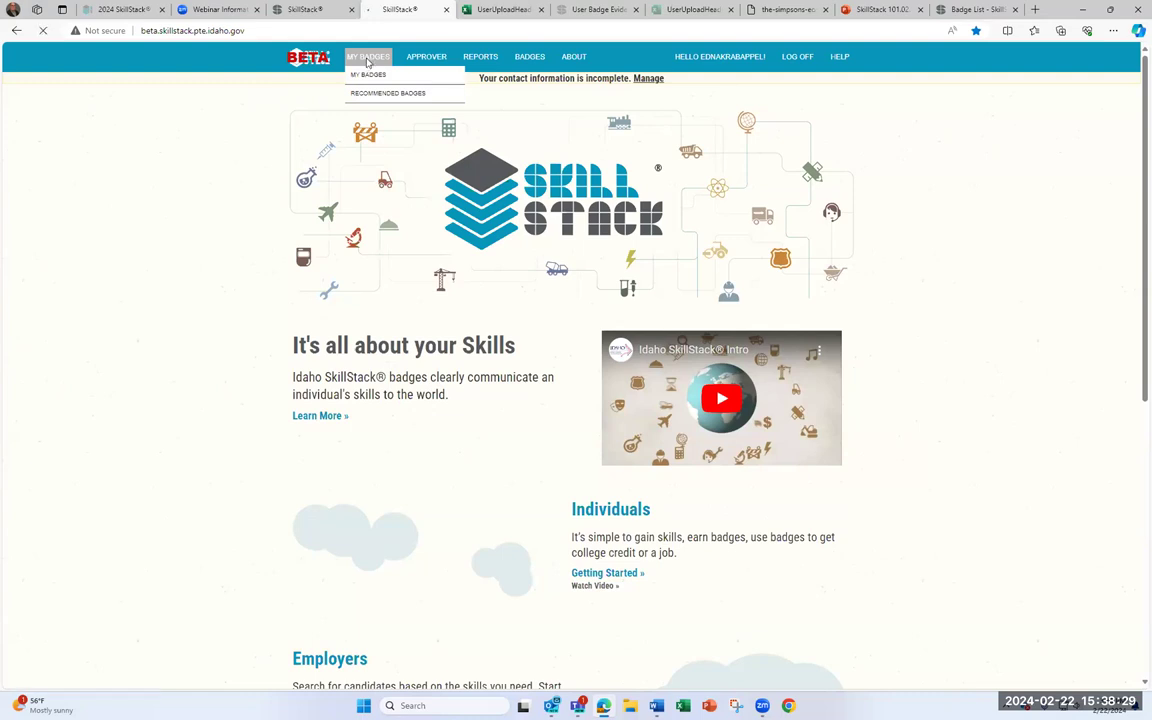
left_click(367, 60)
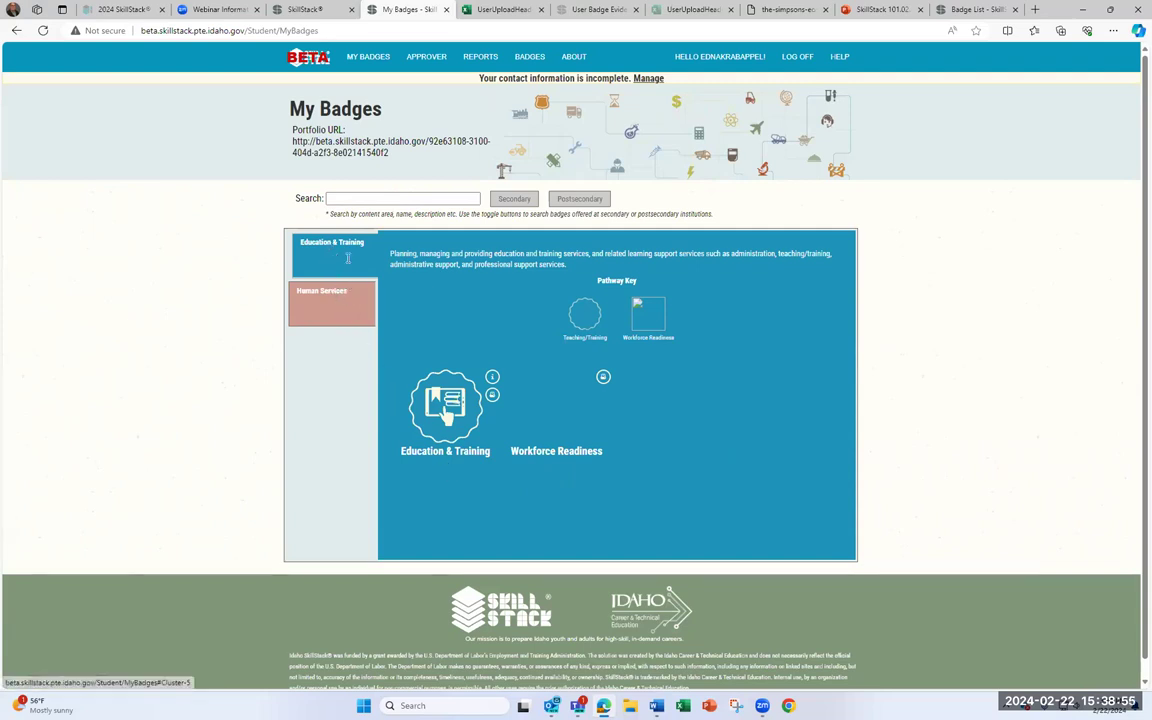
left_click(339, 320)
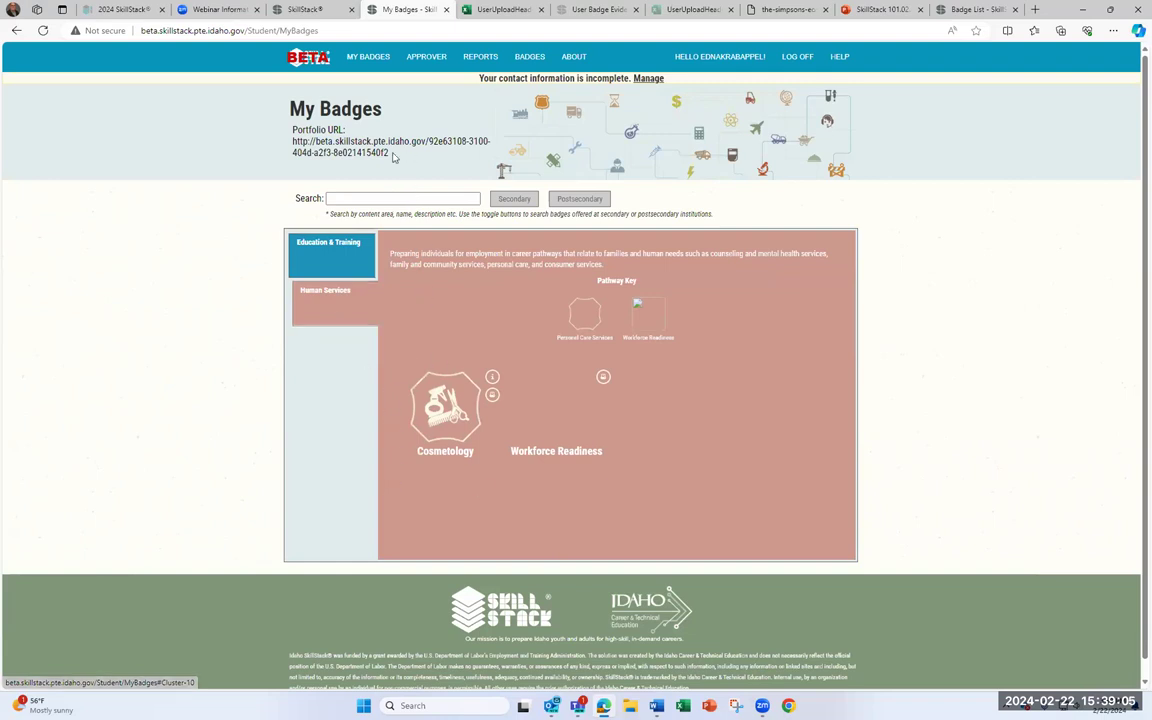
Copy the portfolio URL from My Badges and open that portfolio page in a new browser tab
left_click_drag(392, 155, 292, 143)
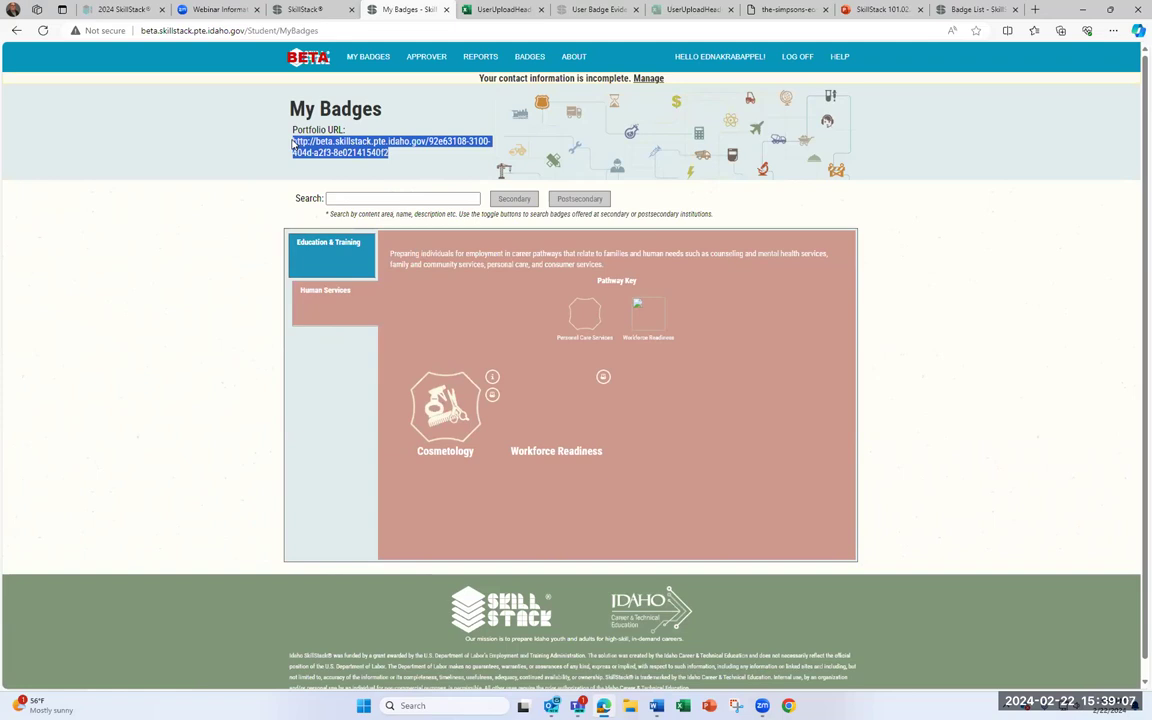
key("ctrl+c")
left_click(1033, 9)
key("ctrl+v")
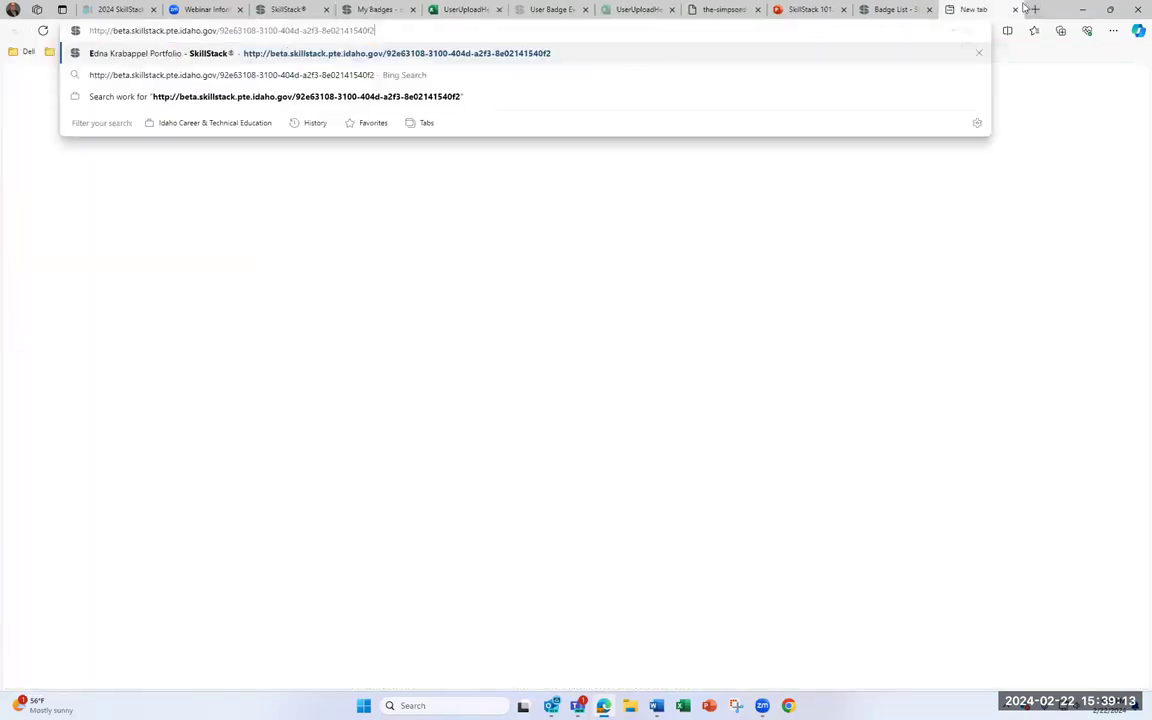
key("Return")
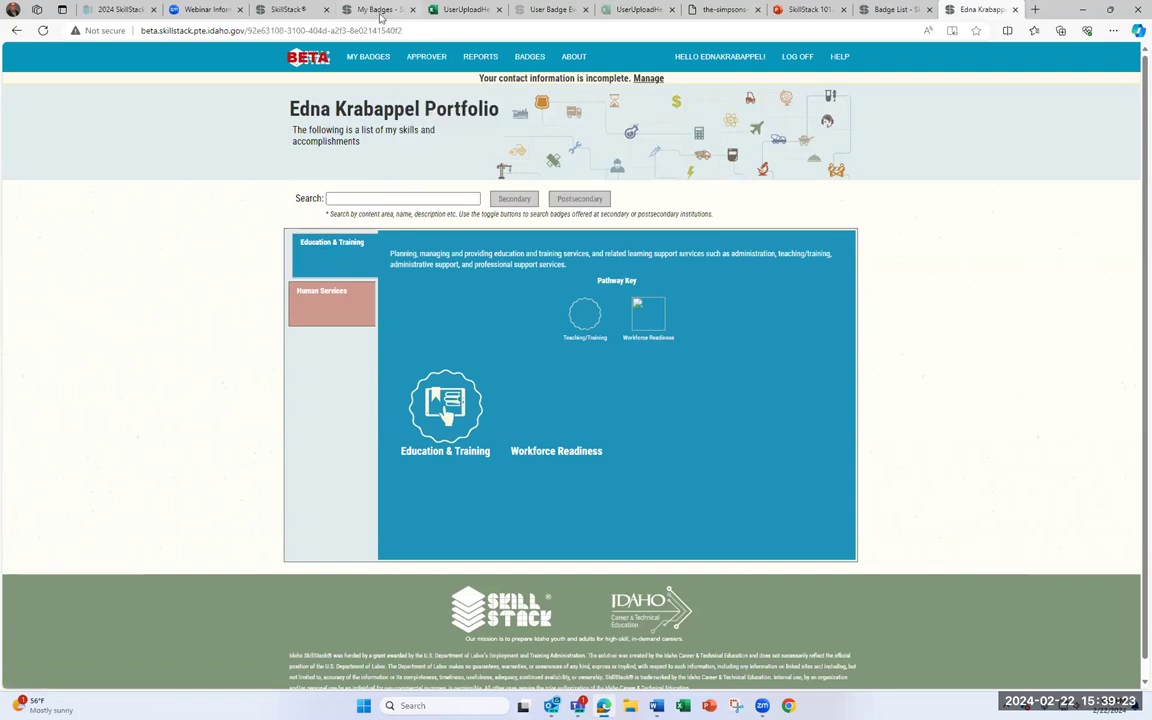
Return to My Badges, expand the Cosmetology group under Human Services and check its Cosmetology badge
left_click(380, 11)
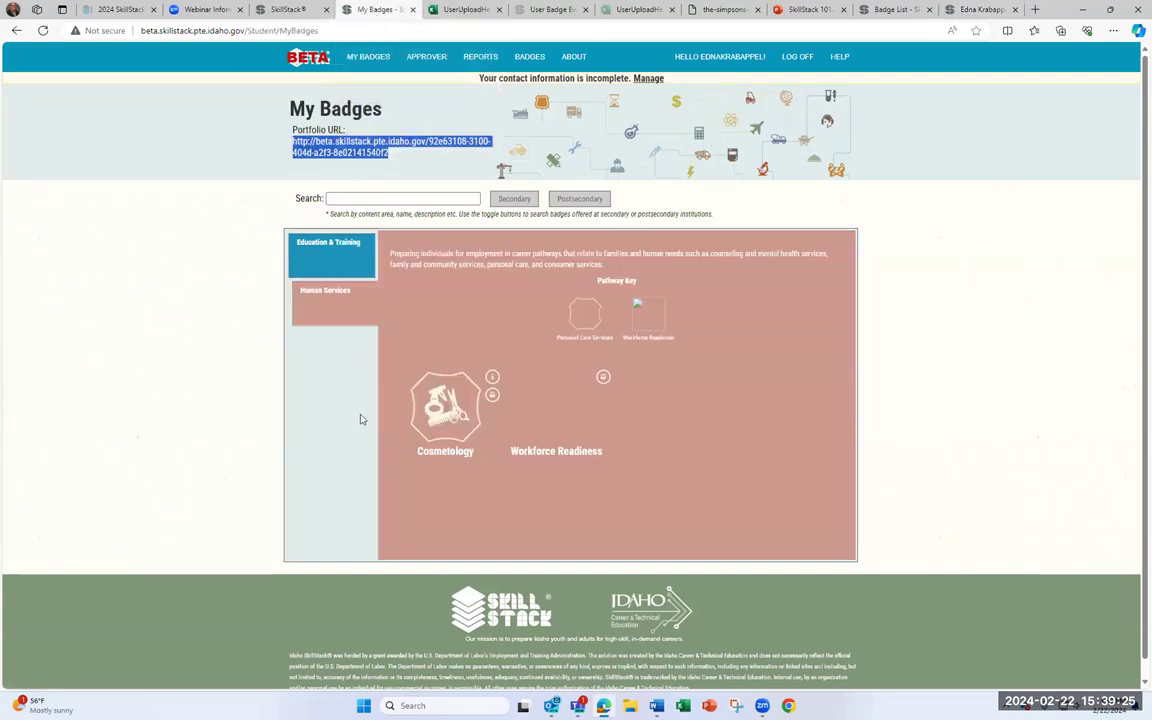
left_click(449, 410)
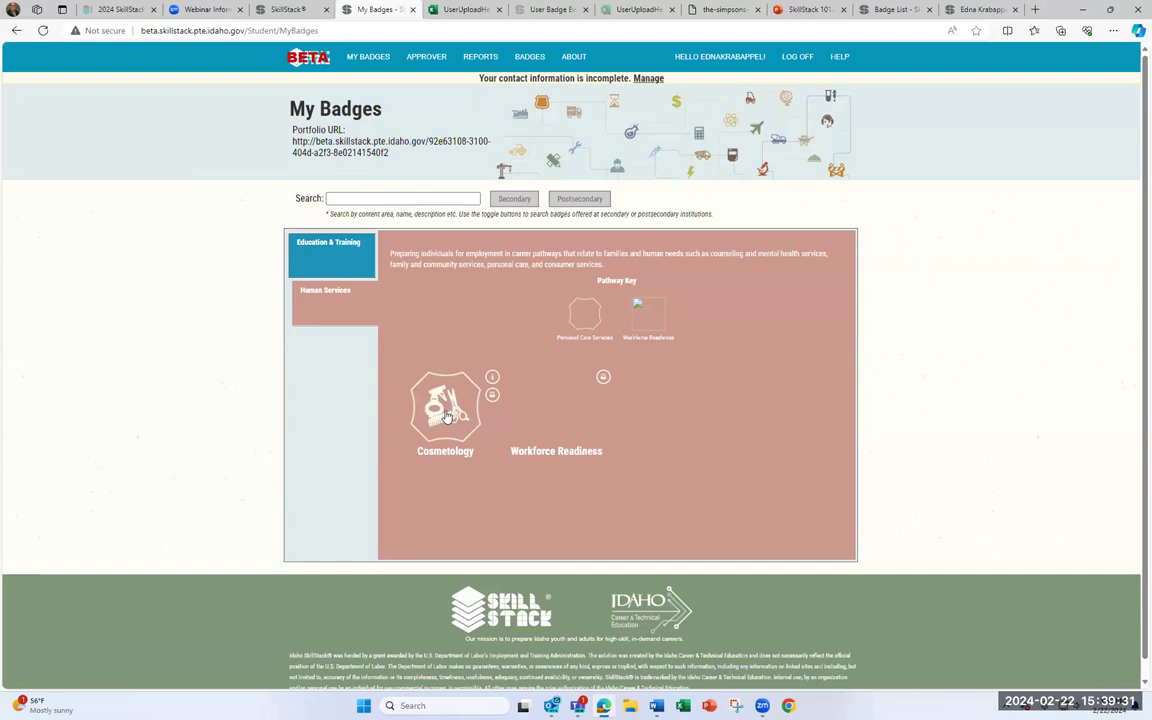
left_click(447, 415)
scroll(468, 462, "down", 2)
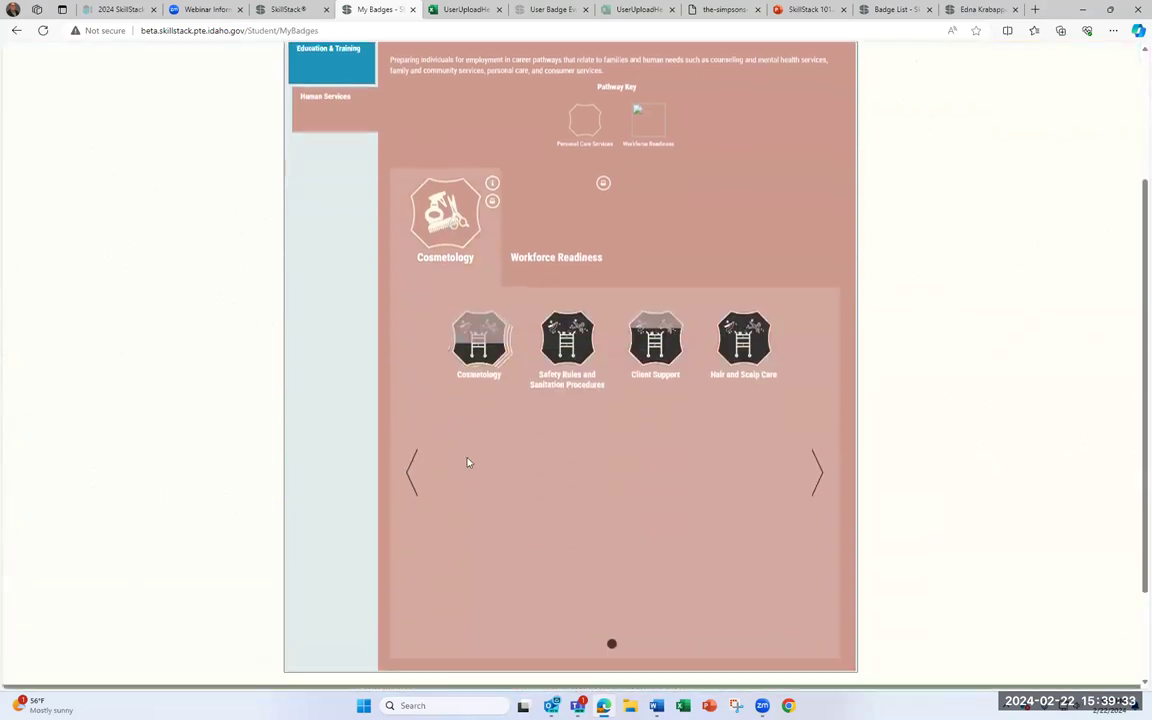
scroll(480, 440, "up", 1)
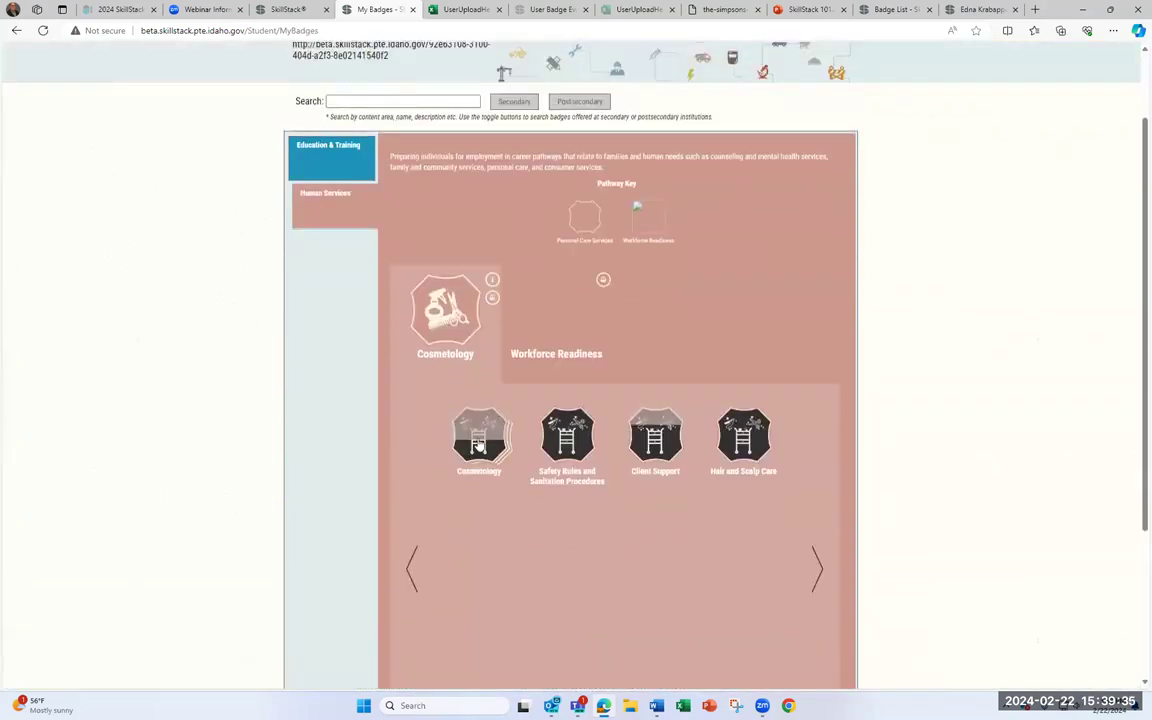
left_click(486, 452)
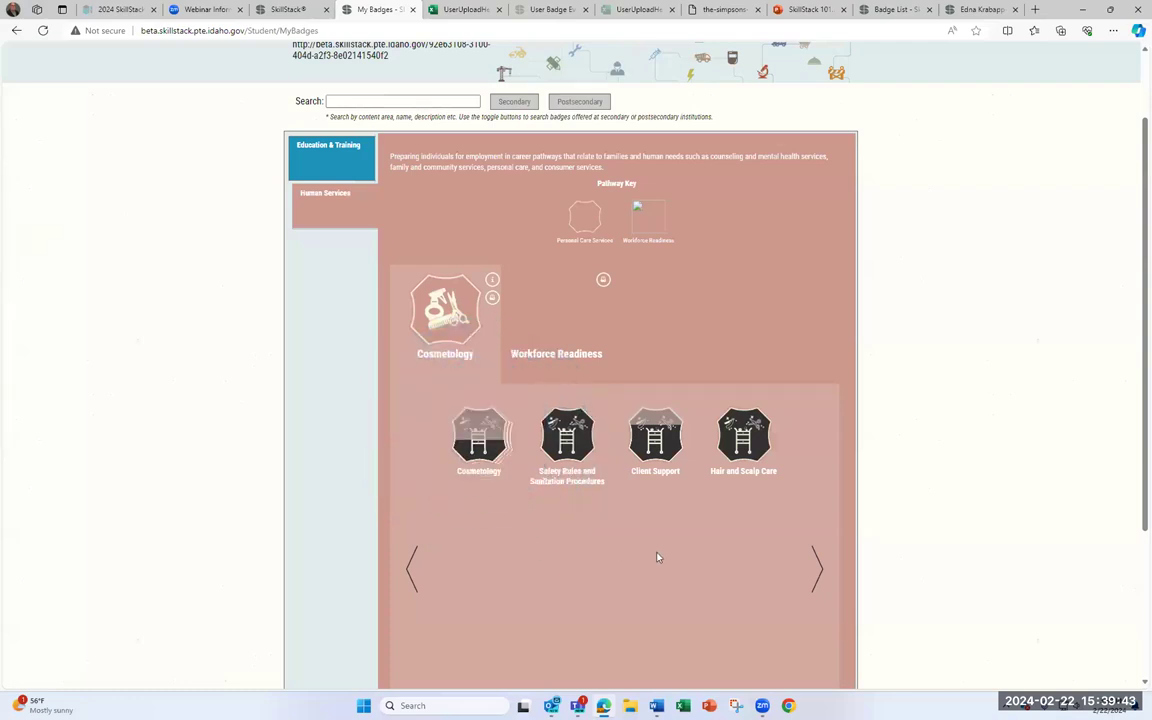
Review the remaining and completed skills of the Client Support badge, and close its badge information
left_click(672, 456)
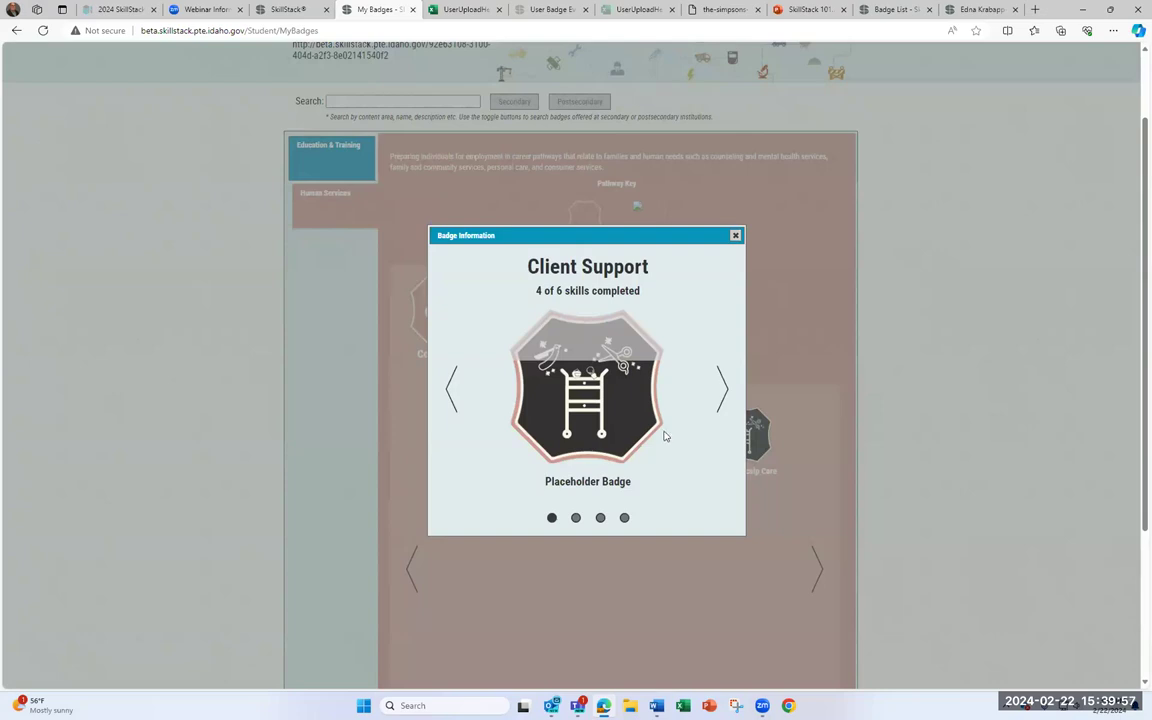
left_click(724, 402)
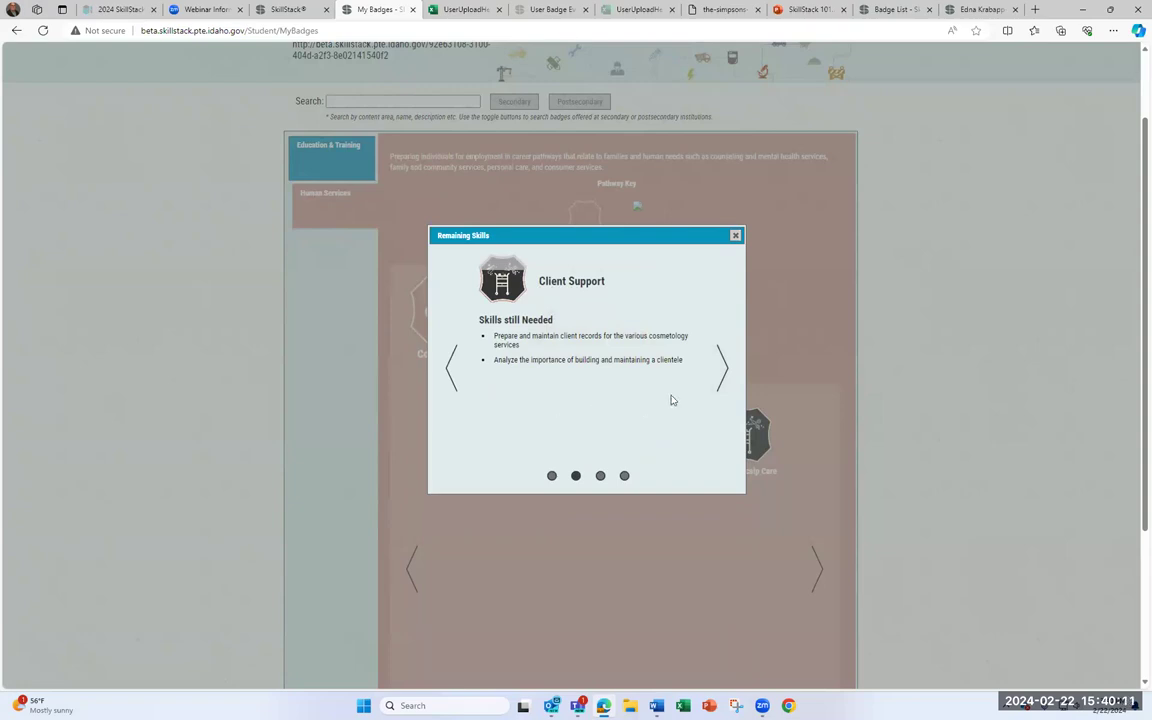
left_click(724, 369)
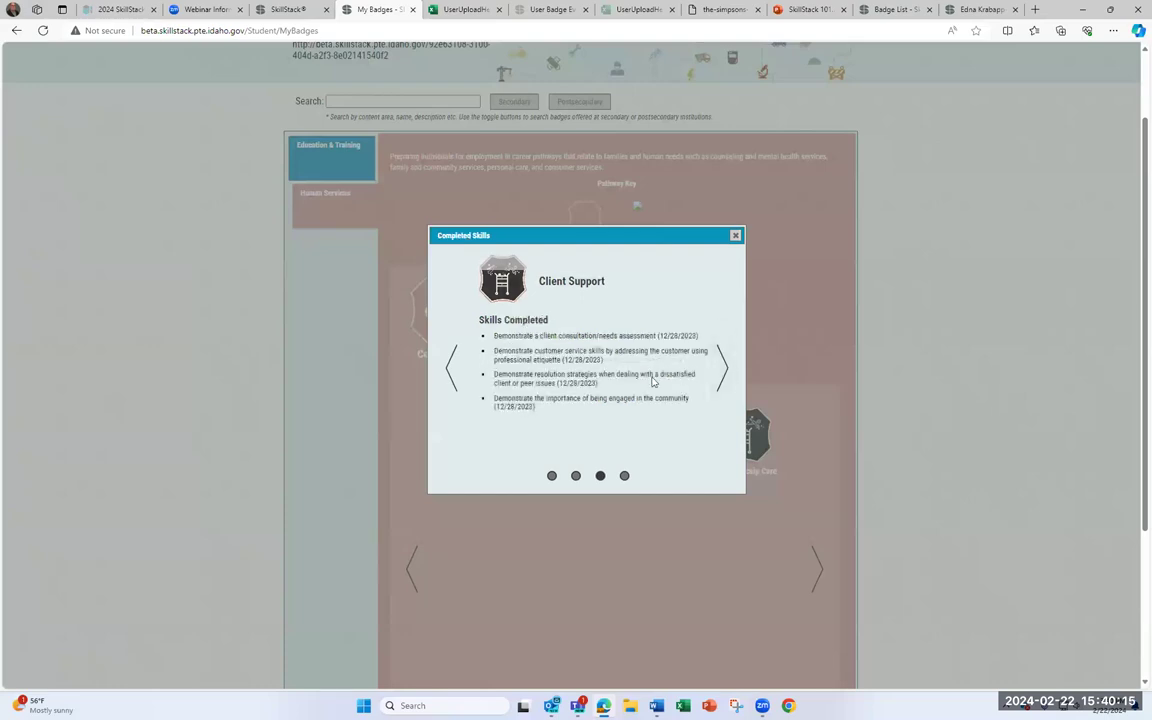
left_click(736, 236)
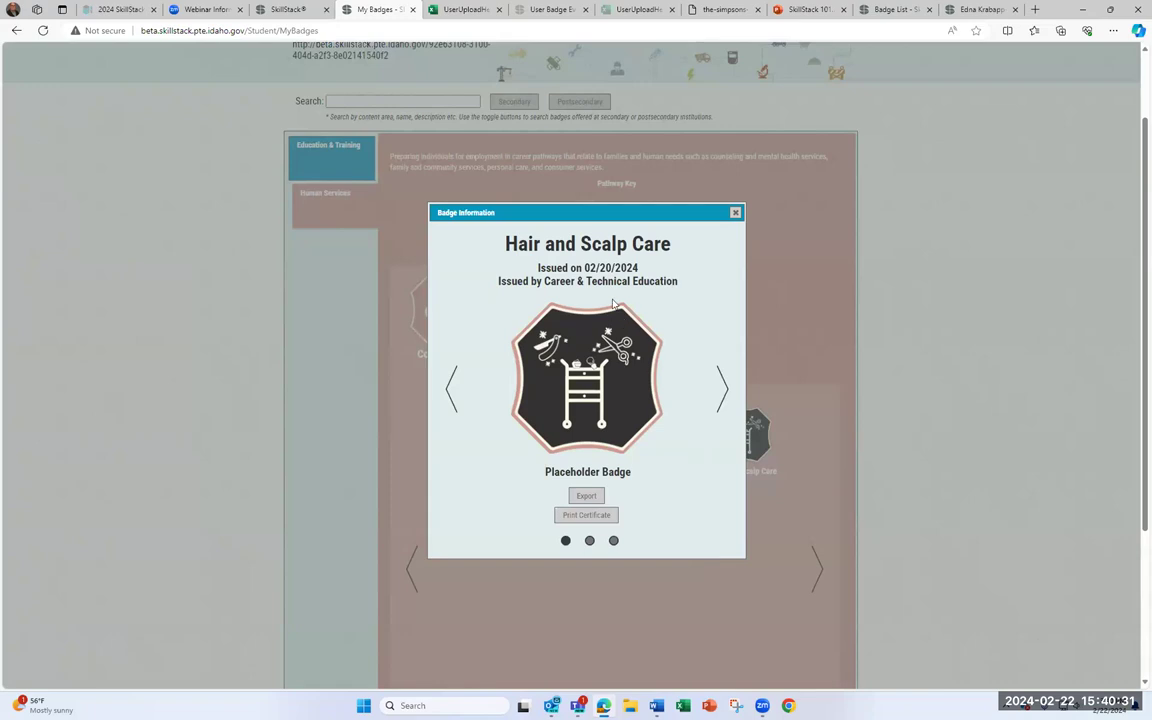
Open the printable certificate for the Hair and Scalp Care badge and view the badge's user evidence page
left_click_drag(585, 266, 679, 276)
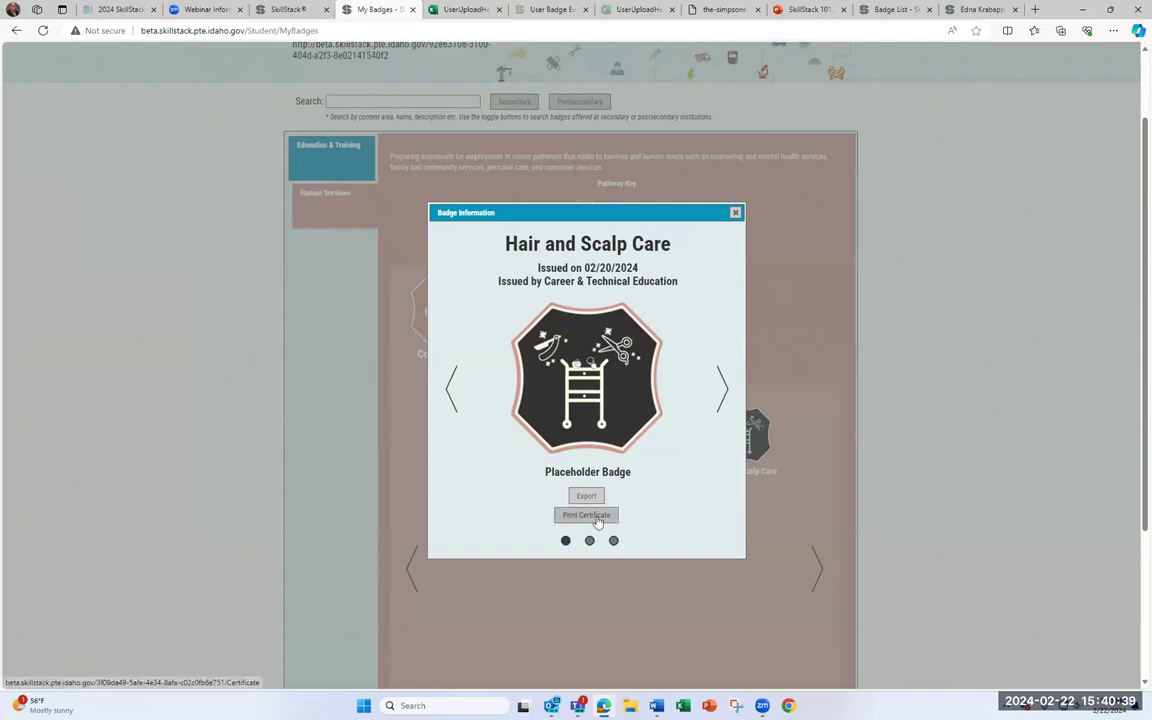
left_click(597, 515)
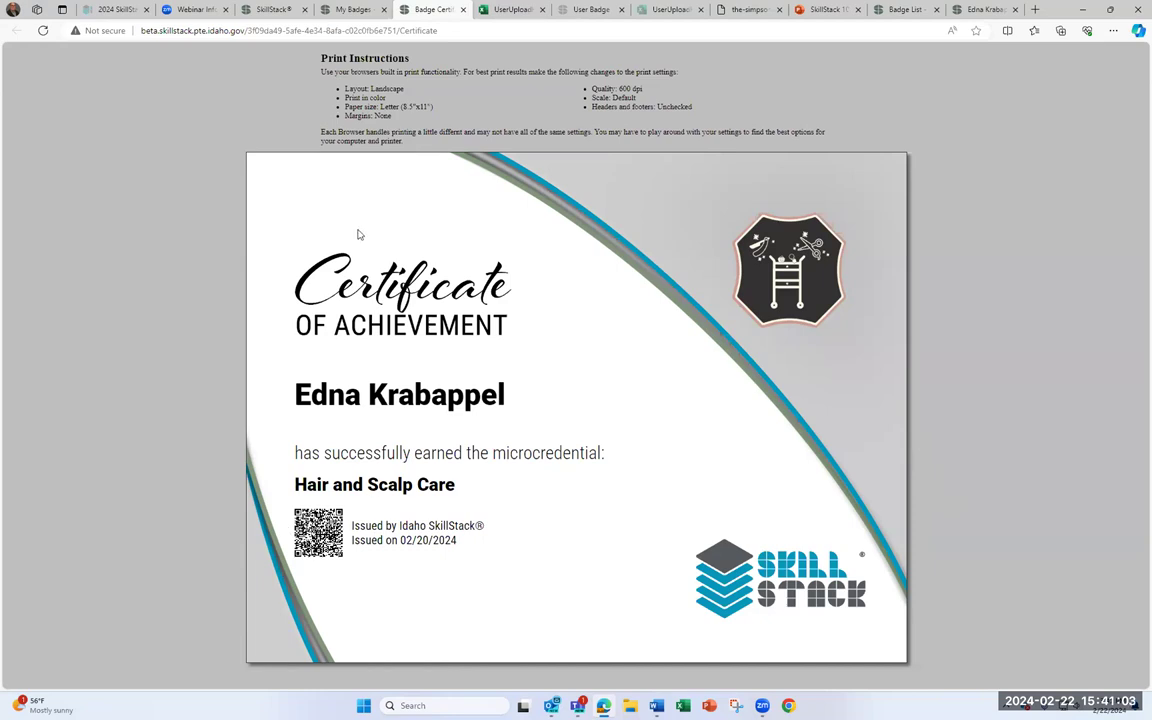
left_click(573, 11)
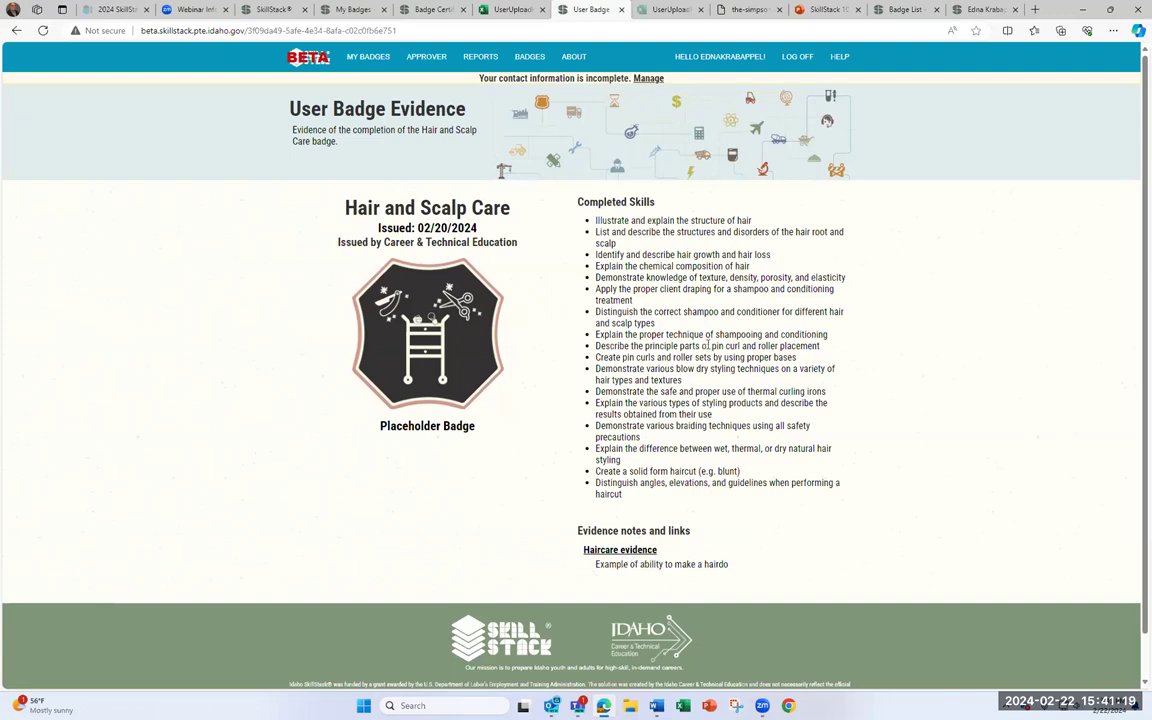
left_click(440, 8)
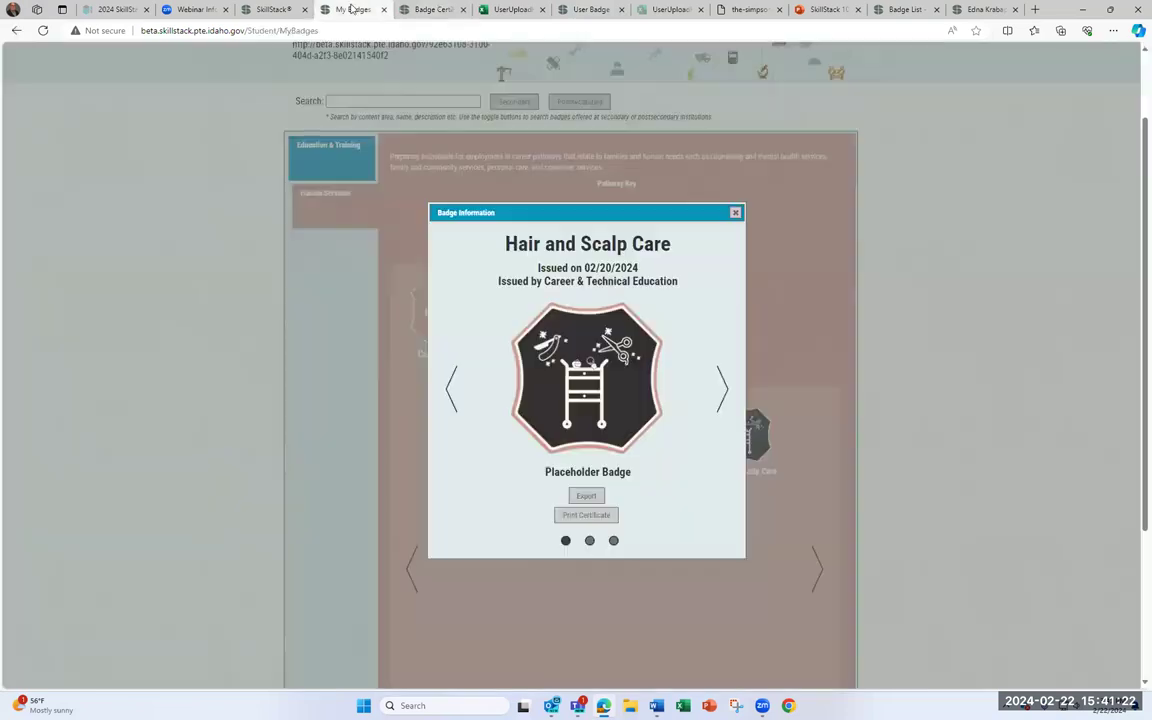
Review the completed skills and attached evidence of the Hair and Scalp Care badge on My Badges, and open its evidence management
left_click(350, 9)
left_click(718, 400)
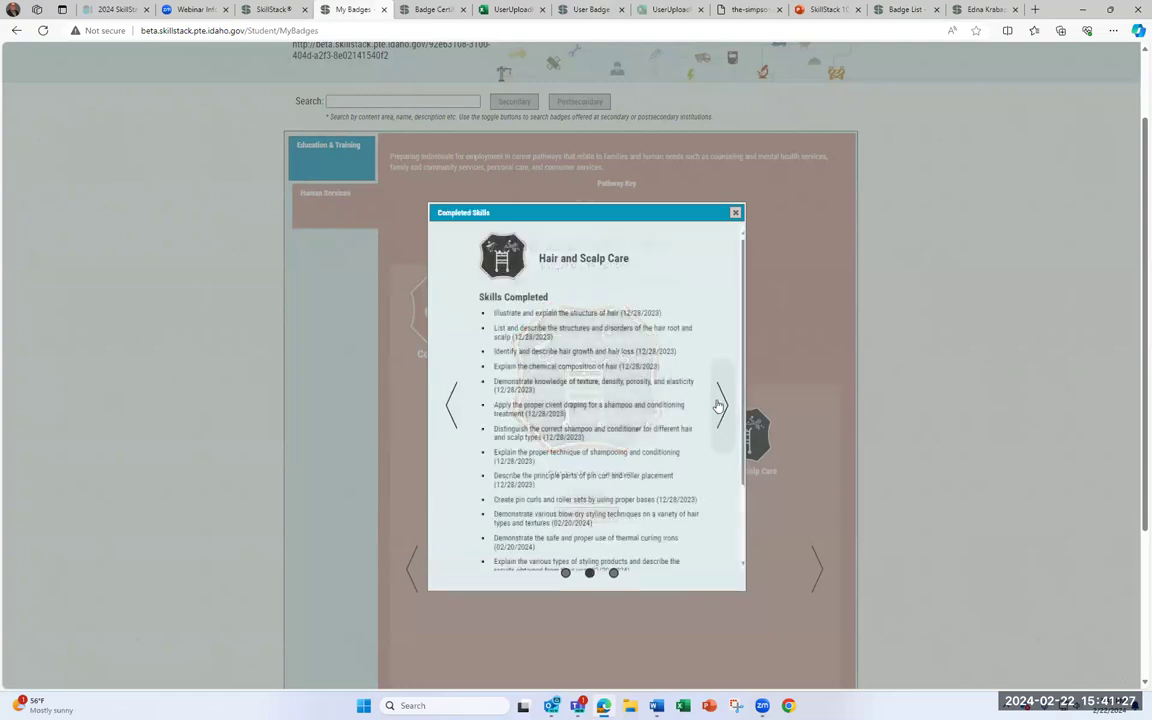
scroll(677, 416, "down", 2)
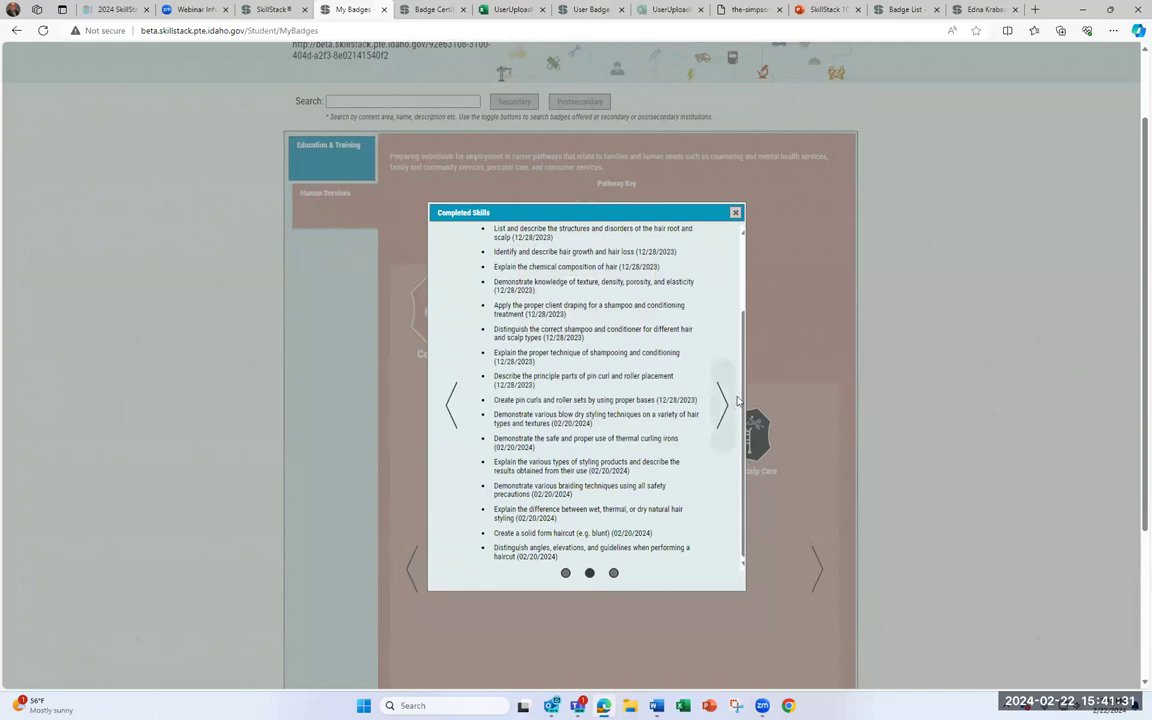
left_click(720, 408)
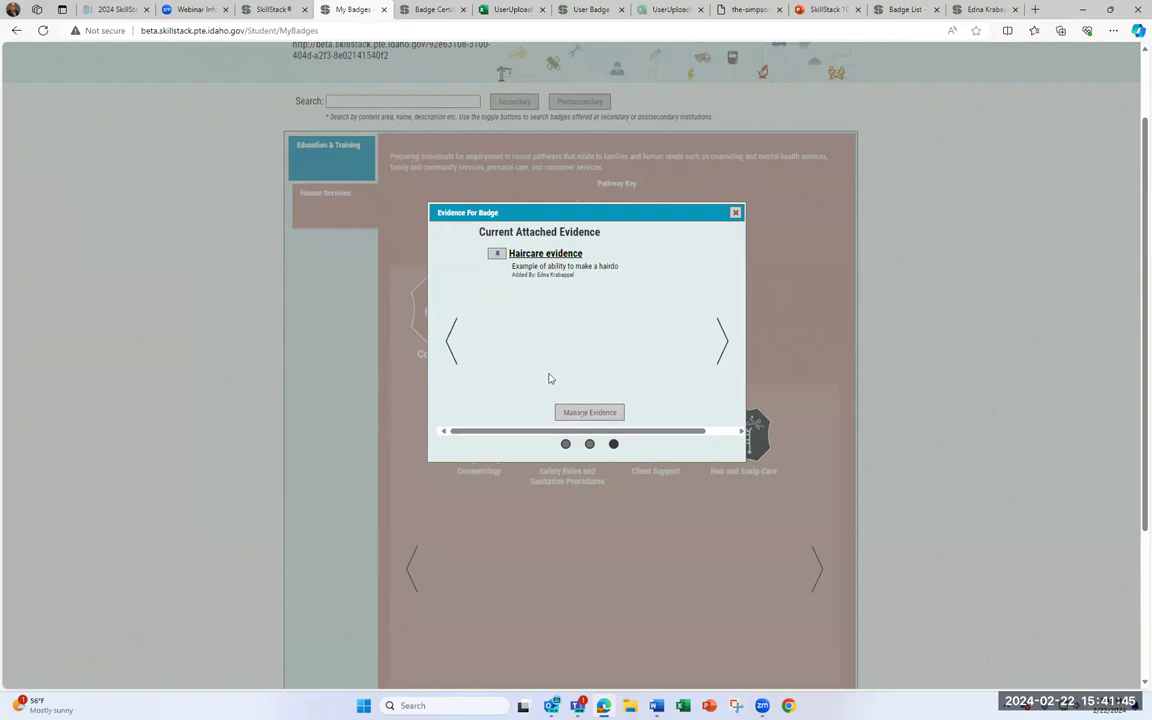
left_click(595, 414)
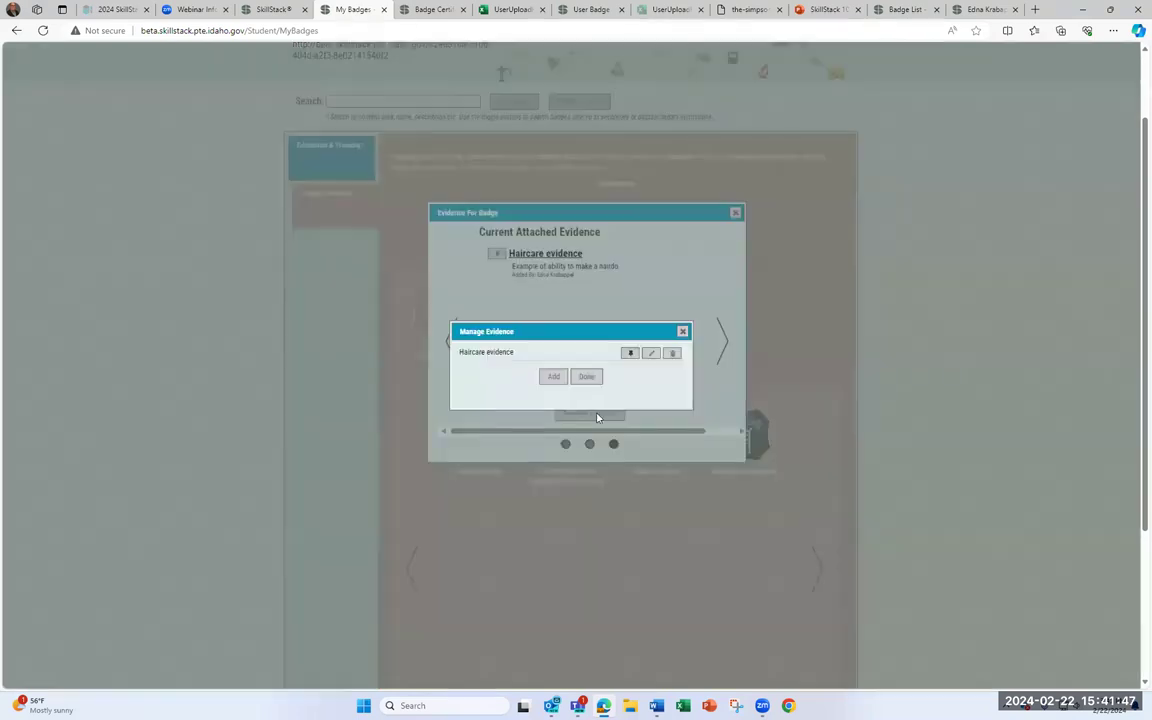
Check the form for adding new badge evidence, and close it and the evidence management without adding anything
left_click(550, 377)
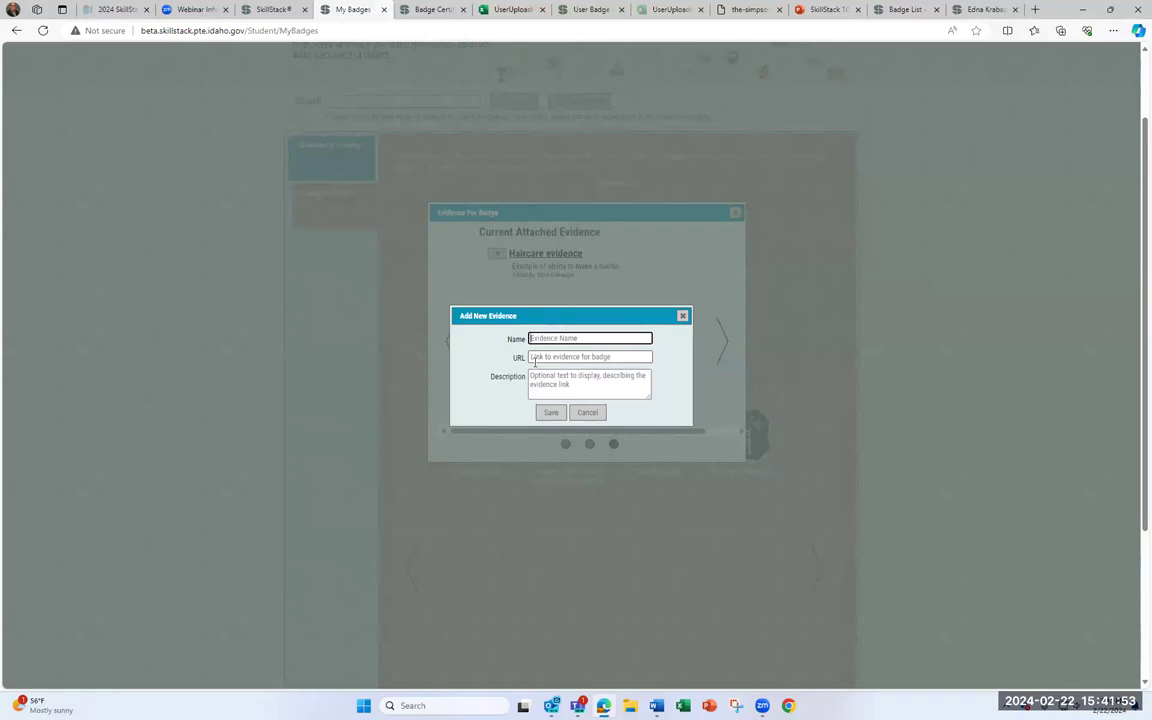
left_click(682, 316)
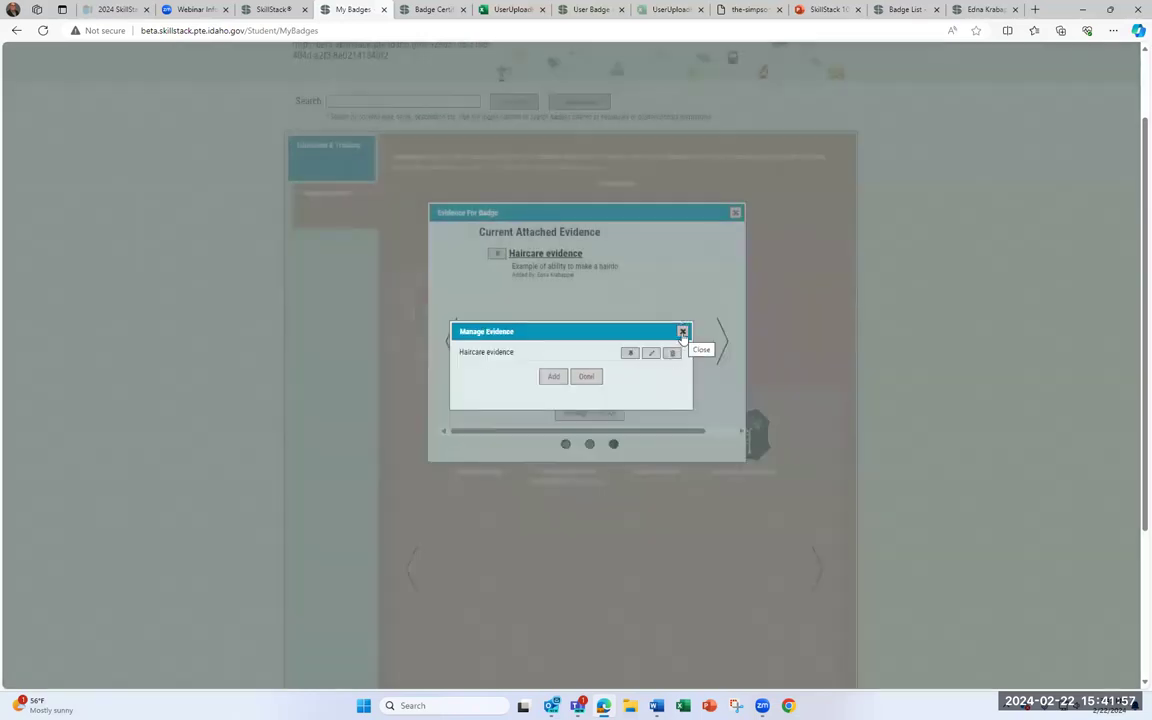
left_click(682, 332)
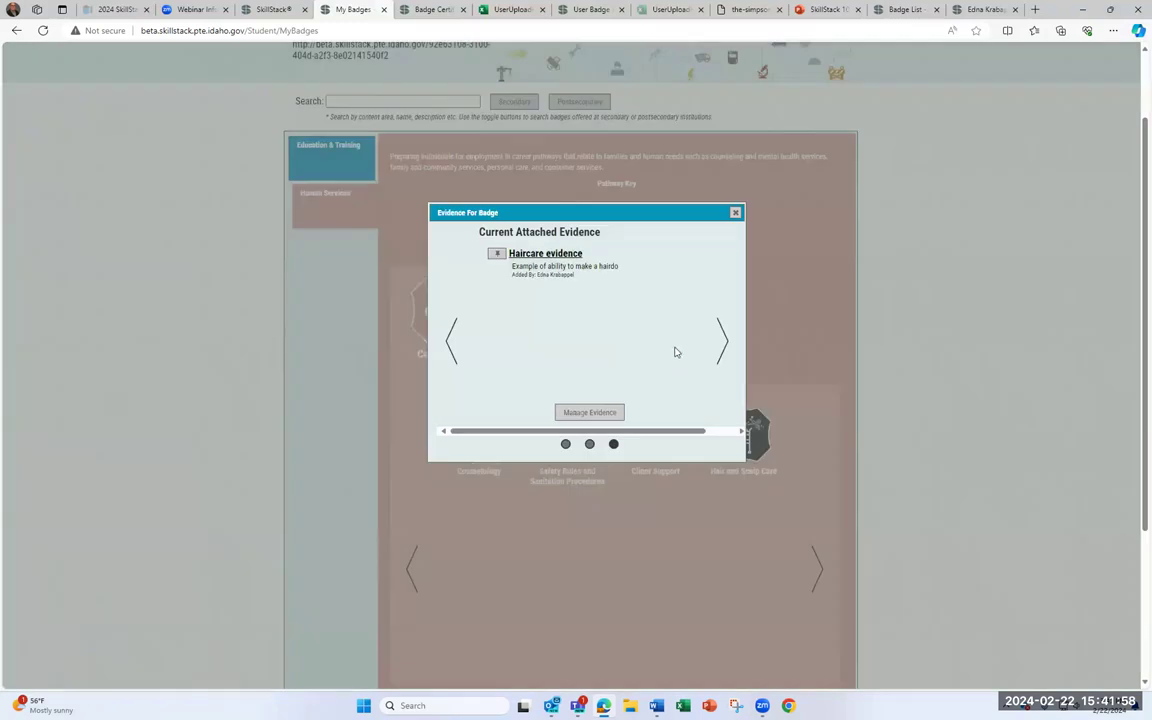
View the attached Haircare evidence file, return to My Badges and close the badge's evidence dialog
left_click(546, 256)
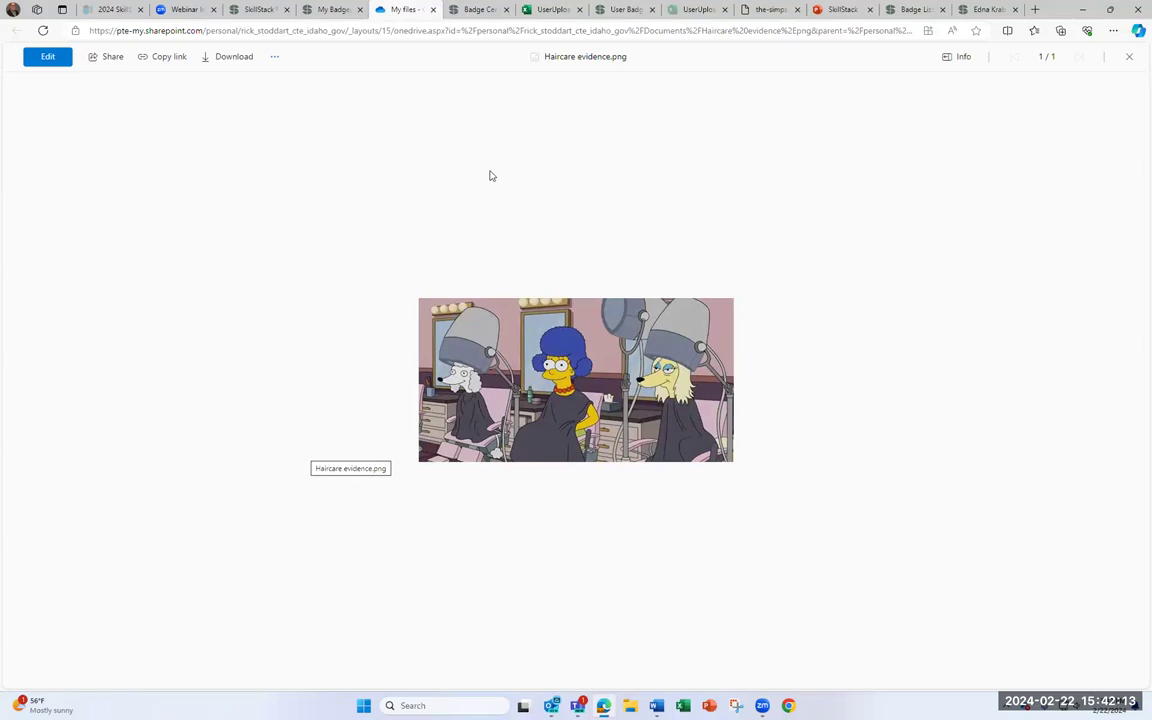
left_click(334, 10)
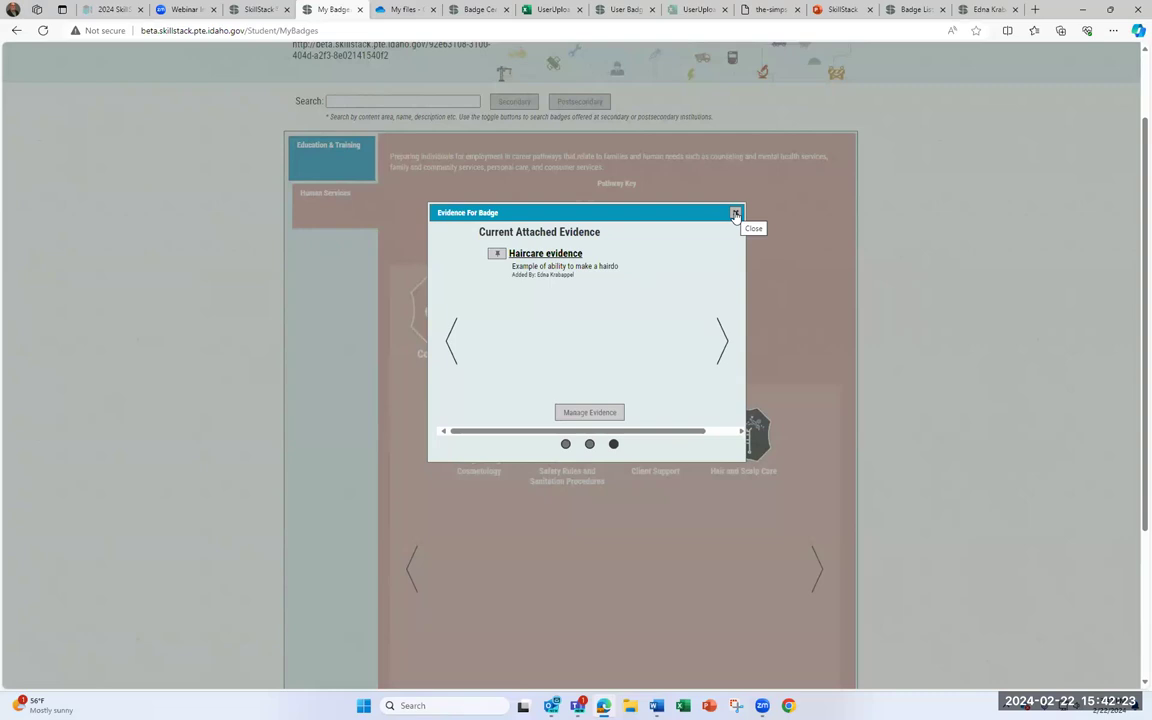
left_click(735, 214)
scroll(607, 185, "up", 2)
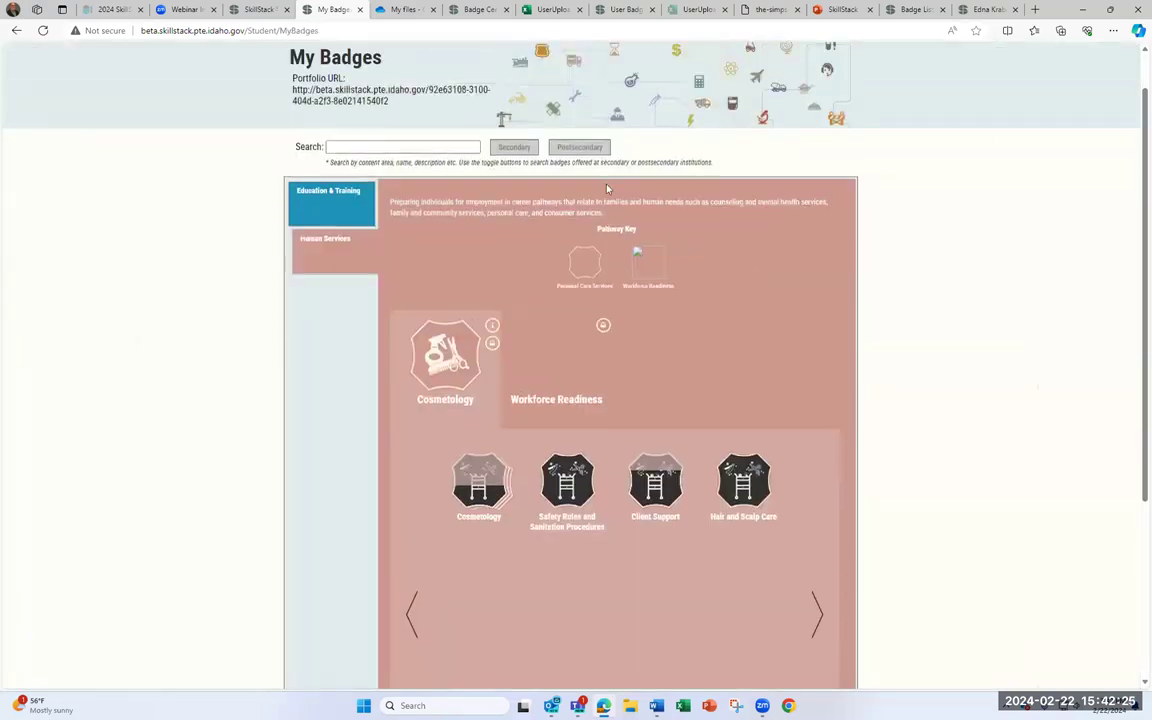
Open the recommended badges and review the started badges, the expanded Cosmetology stack and the badges in worked specialties
mouse_move(362, 58)
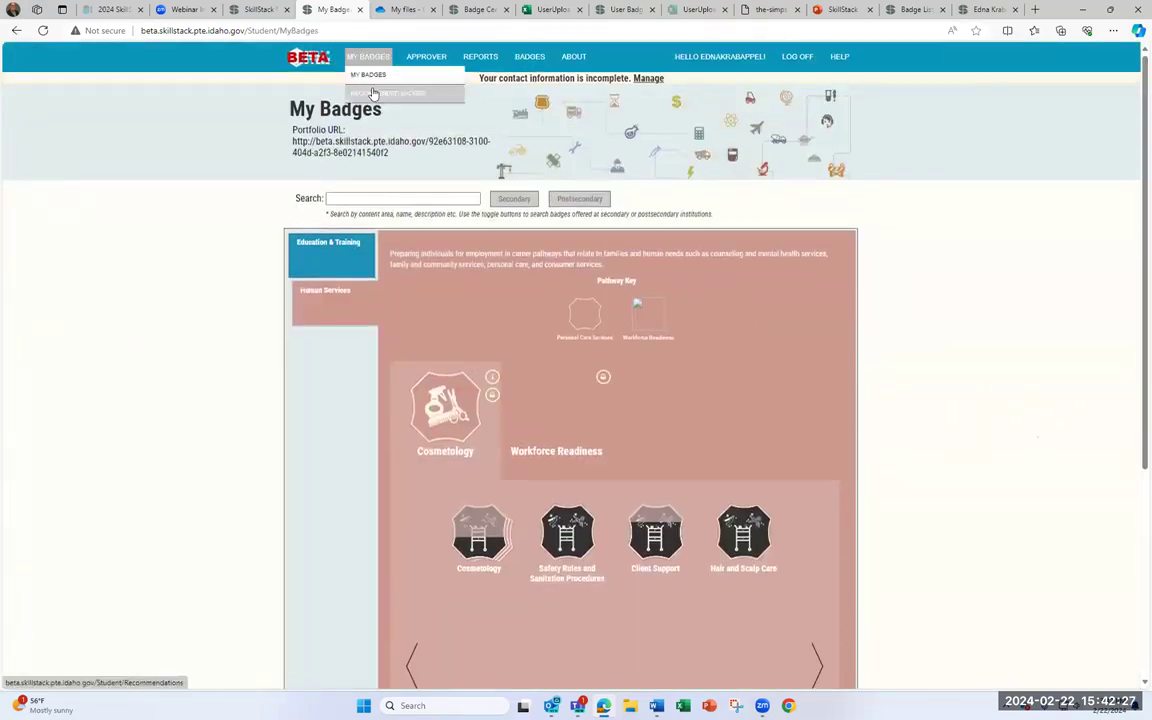
left_click(372, 94)
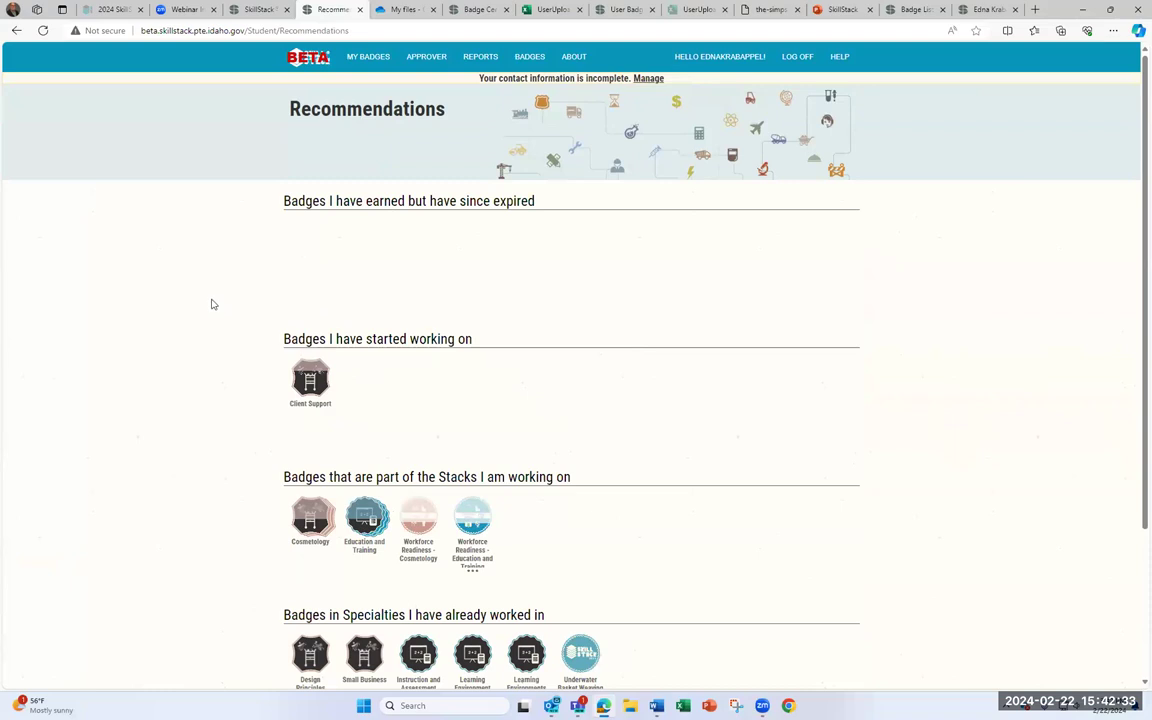
scroll(211, 304, "down", 2)
scroll(211, 304, "up", 2)
scroll(265, 313, "down", 2)
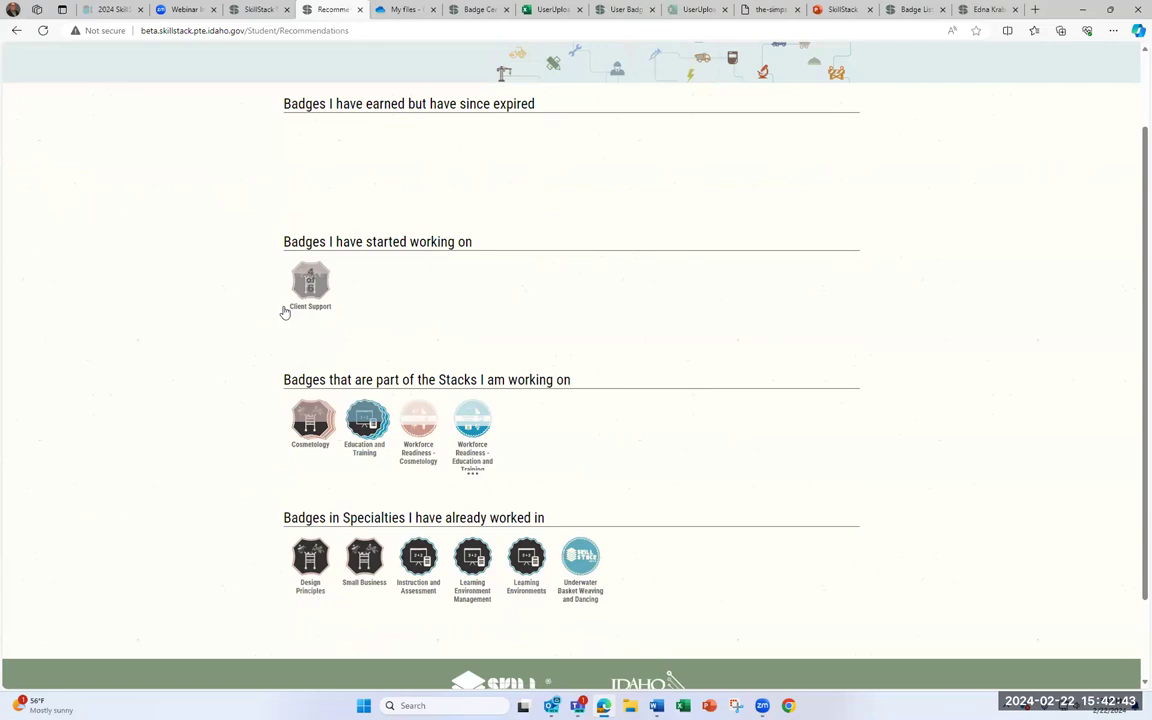
scroll(283, 311, "down", 2)
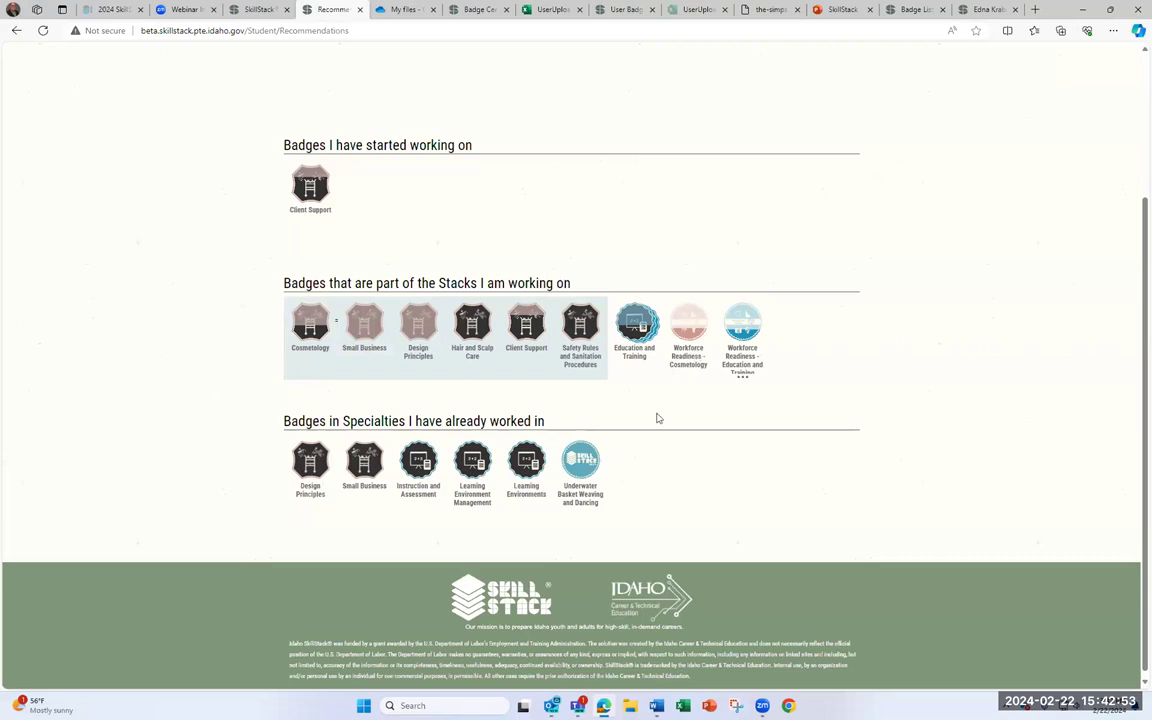
scroll(219, 406, "up", 3)
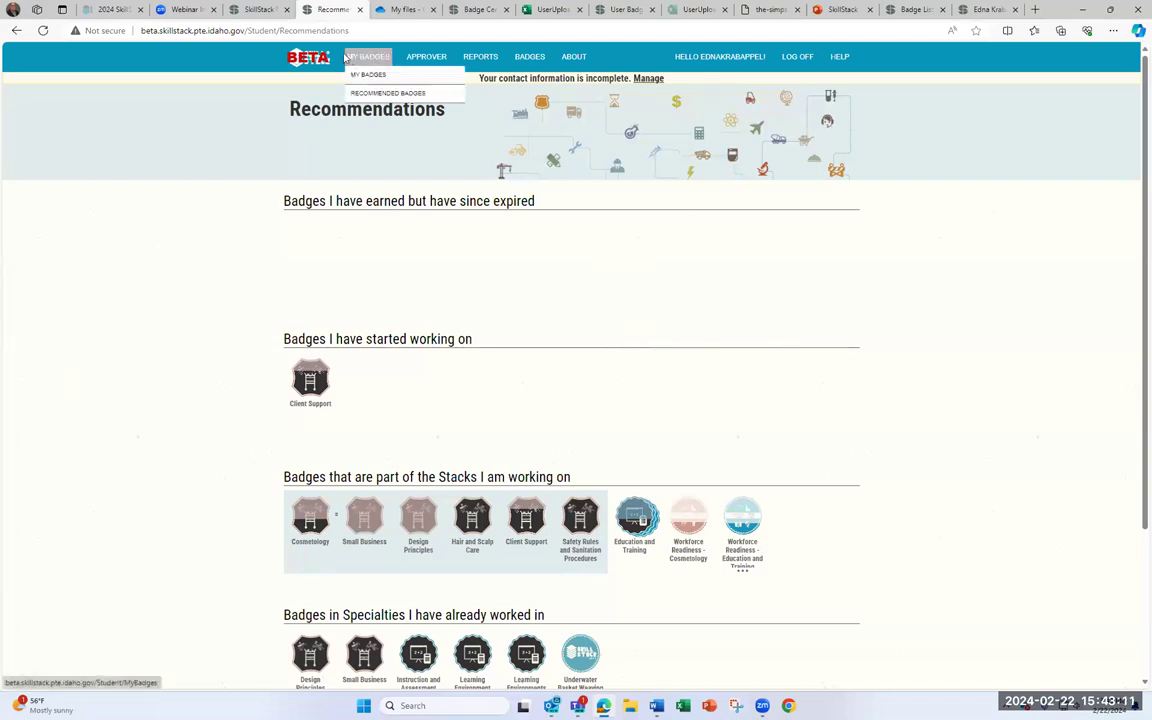
Log off the teacher account and log in to the employer account with its saved user name and password
left_click(787, 60)
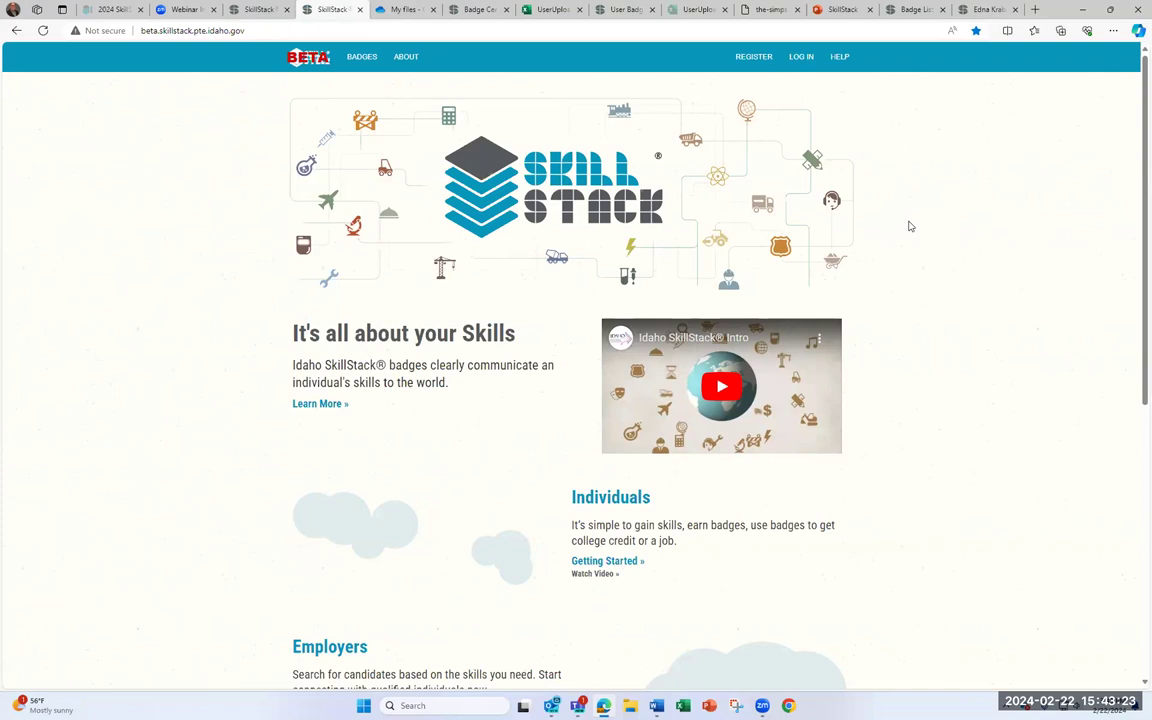
left_click(801, 57)
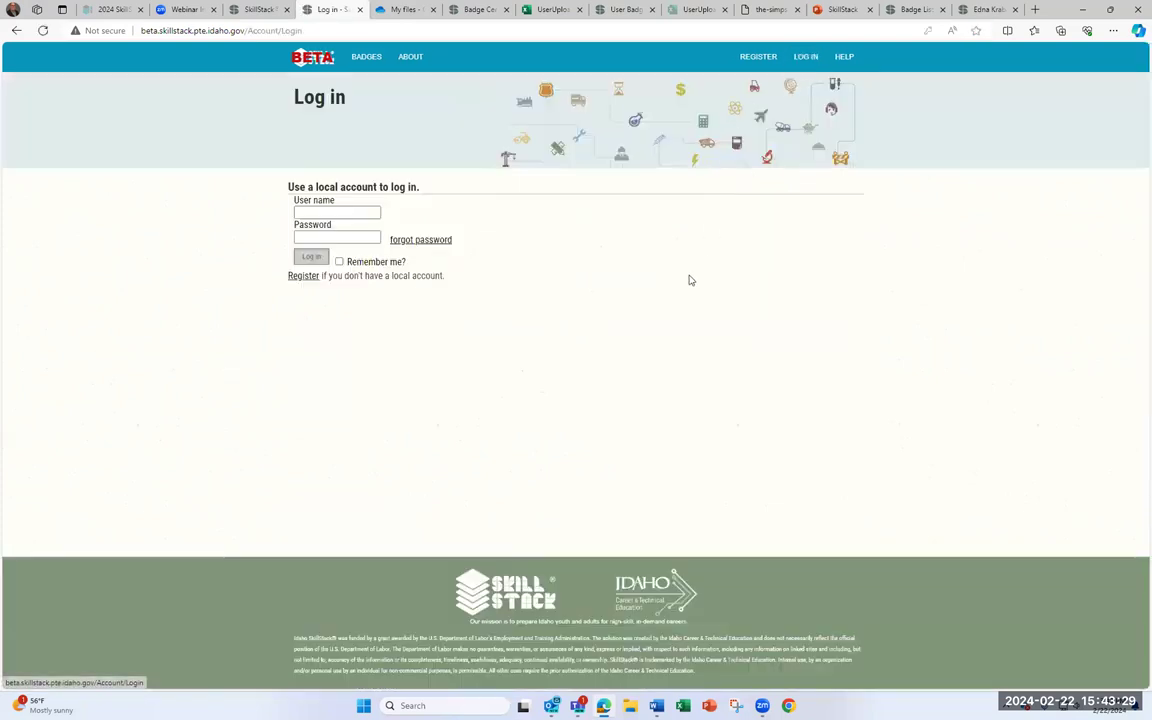
left_click(326, 210)
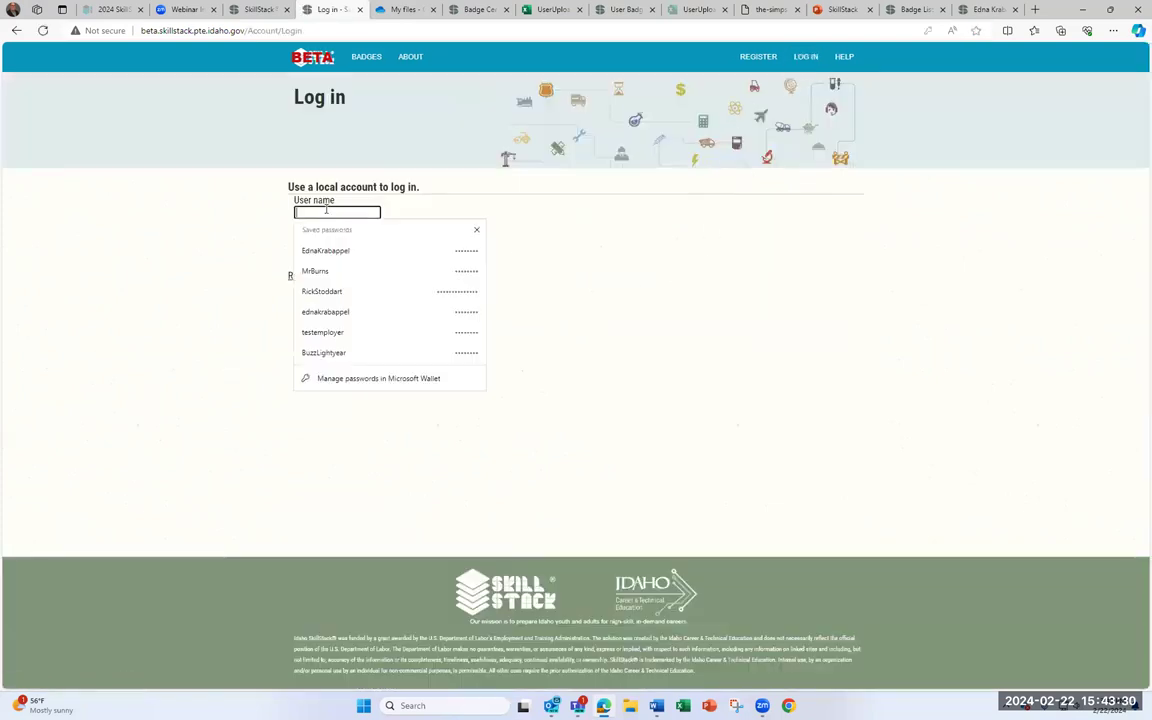
left_click(339, 271)
left_click(310, 256)
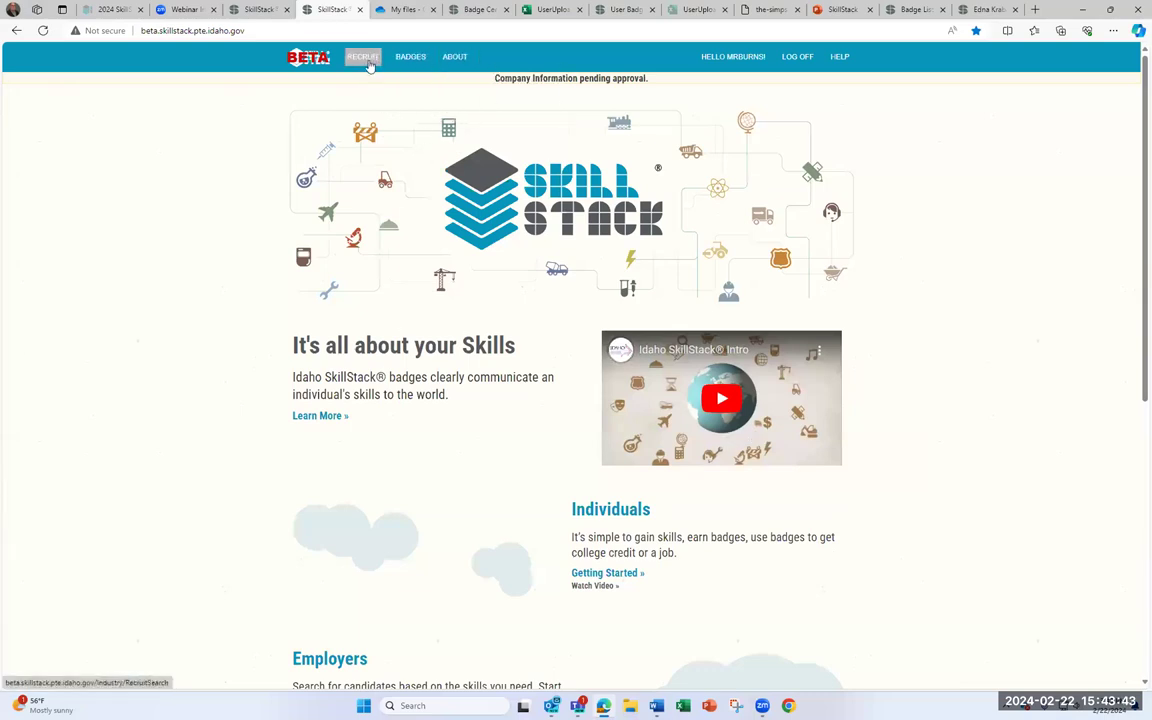
Open the public badge list and browse its career clusters
left_click(420, 64)
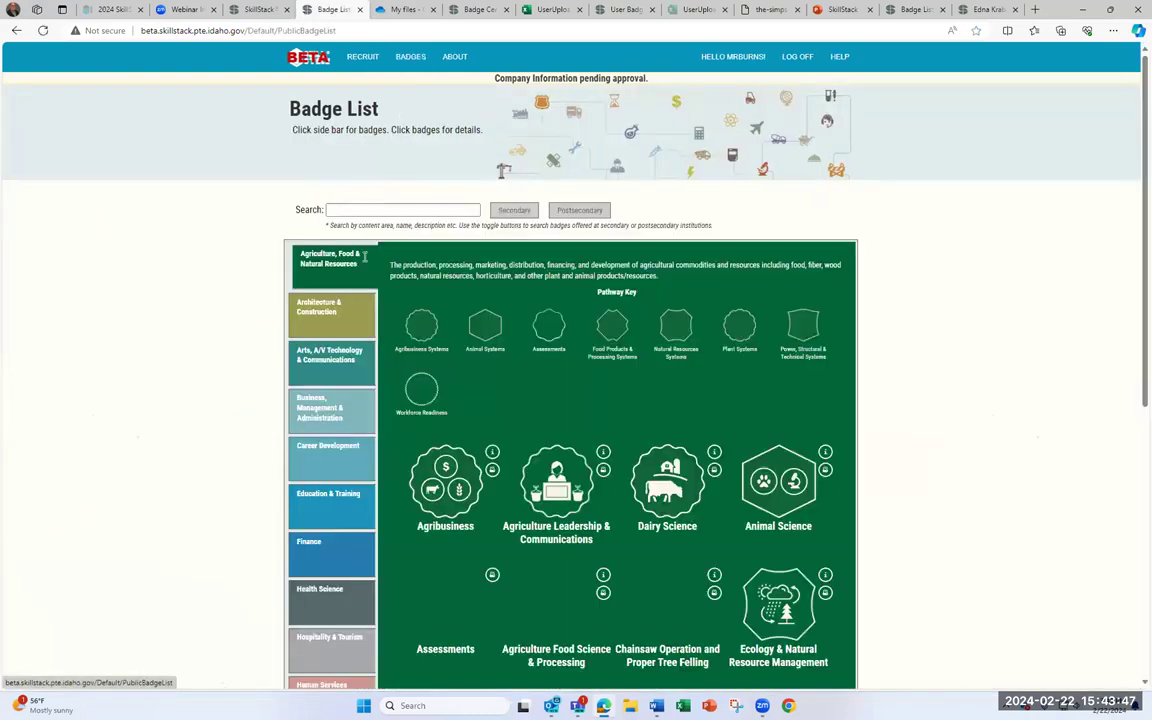
scroll(264, 362, "down", 3)
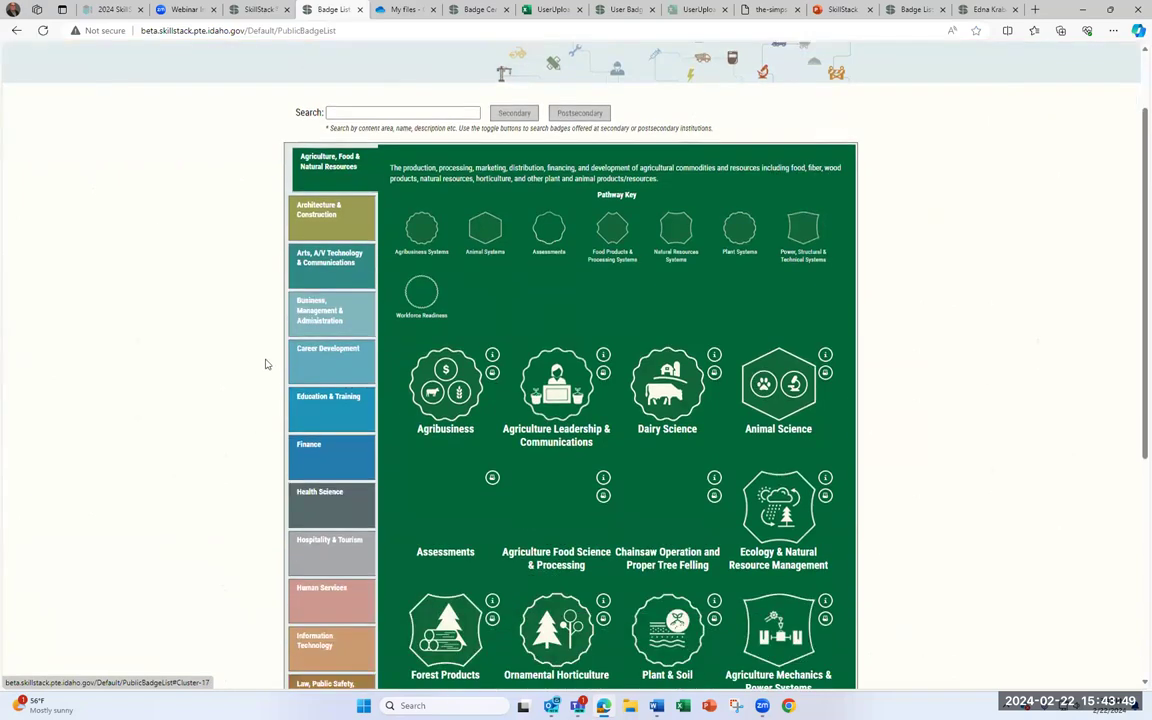
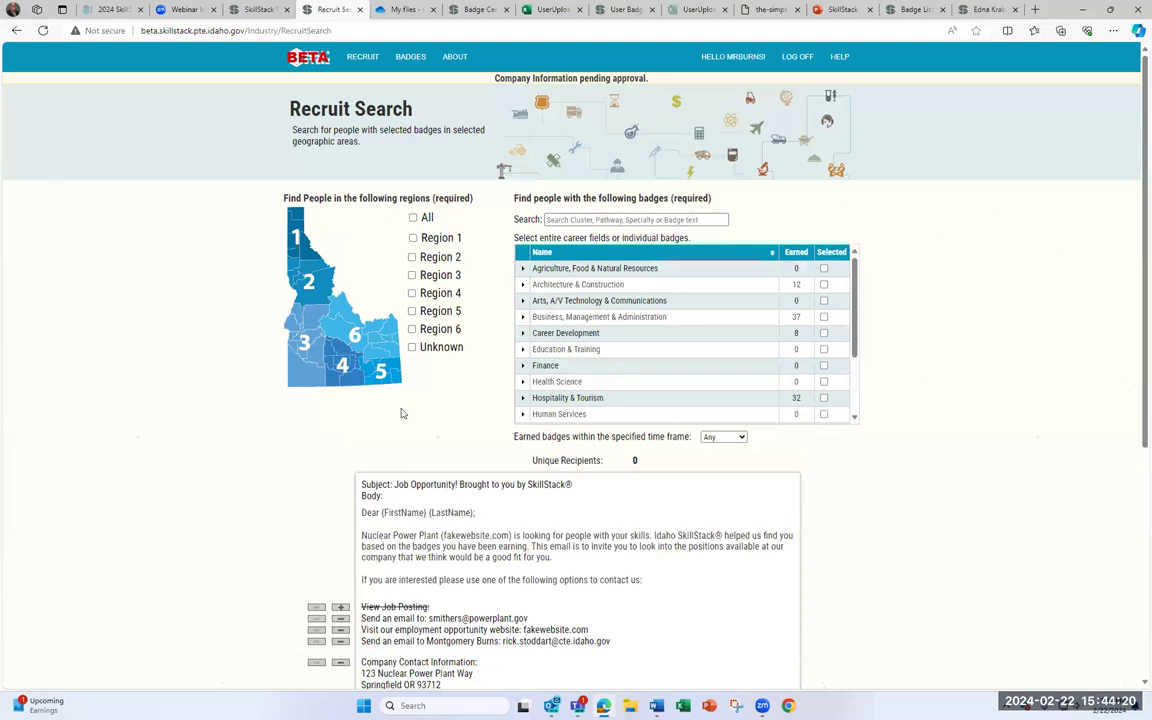
In Recruit Search, select individual regions starting with Region 1, and extend the selection to all regions
left_click(412, 238)
left_click(411, 258)
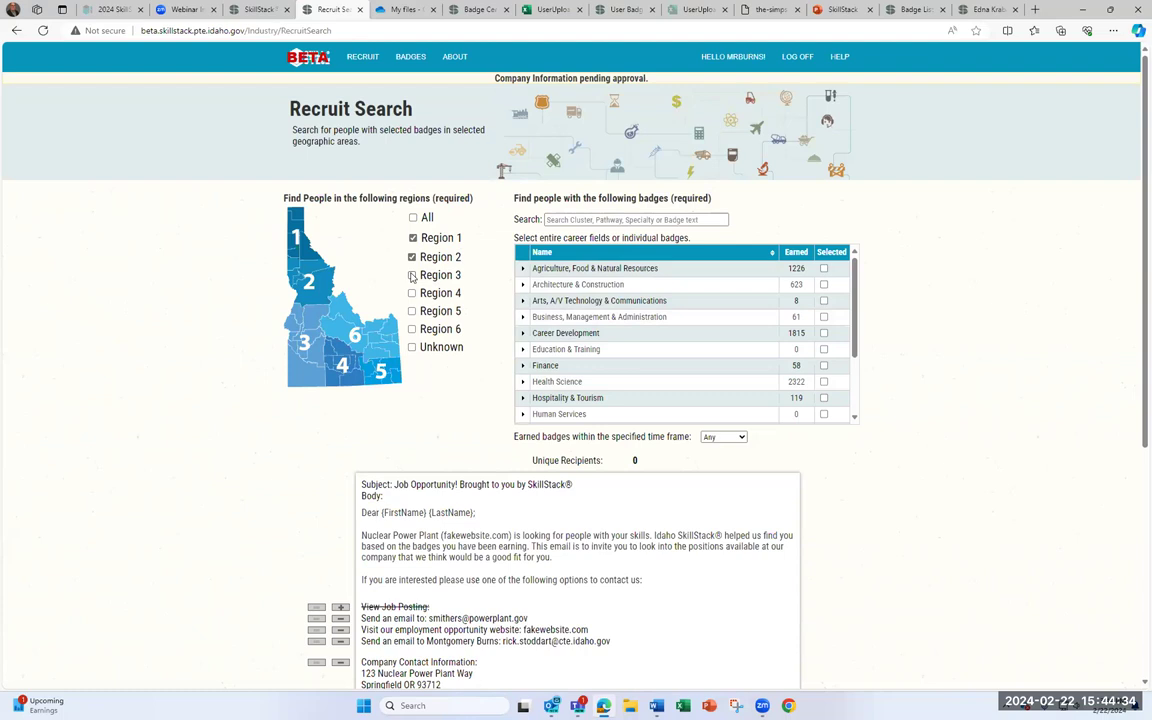
left_click(411, 276)
left_click(411, 294)
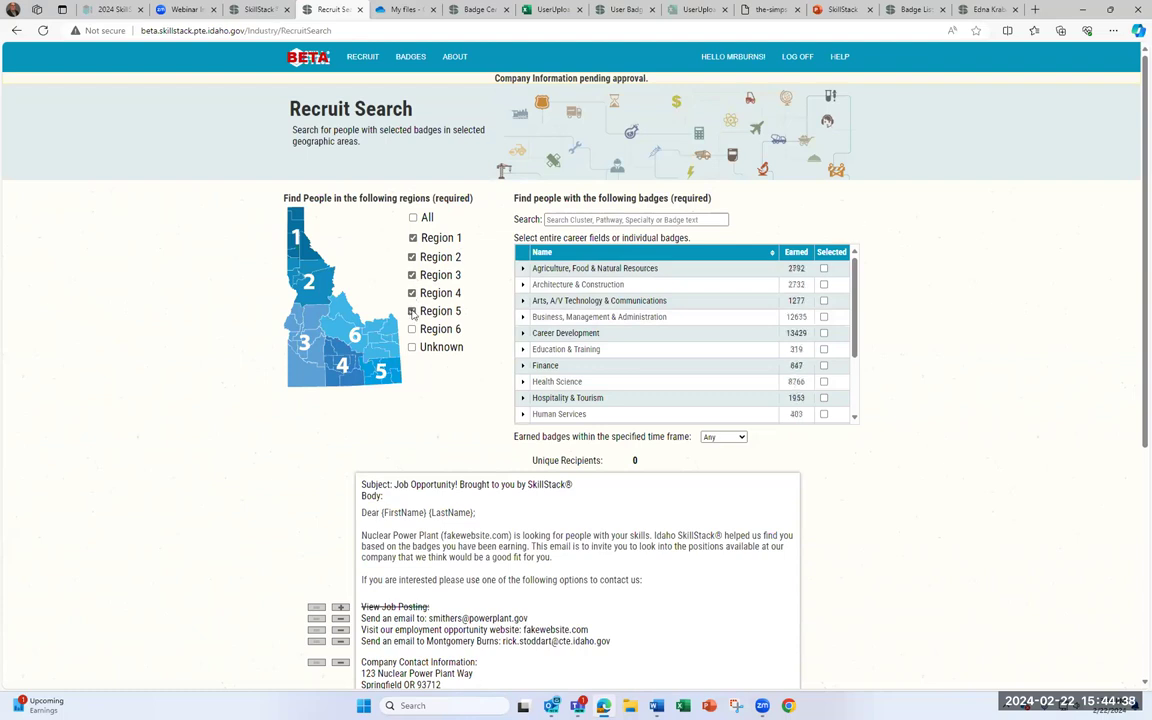
left_click(413, 218)
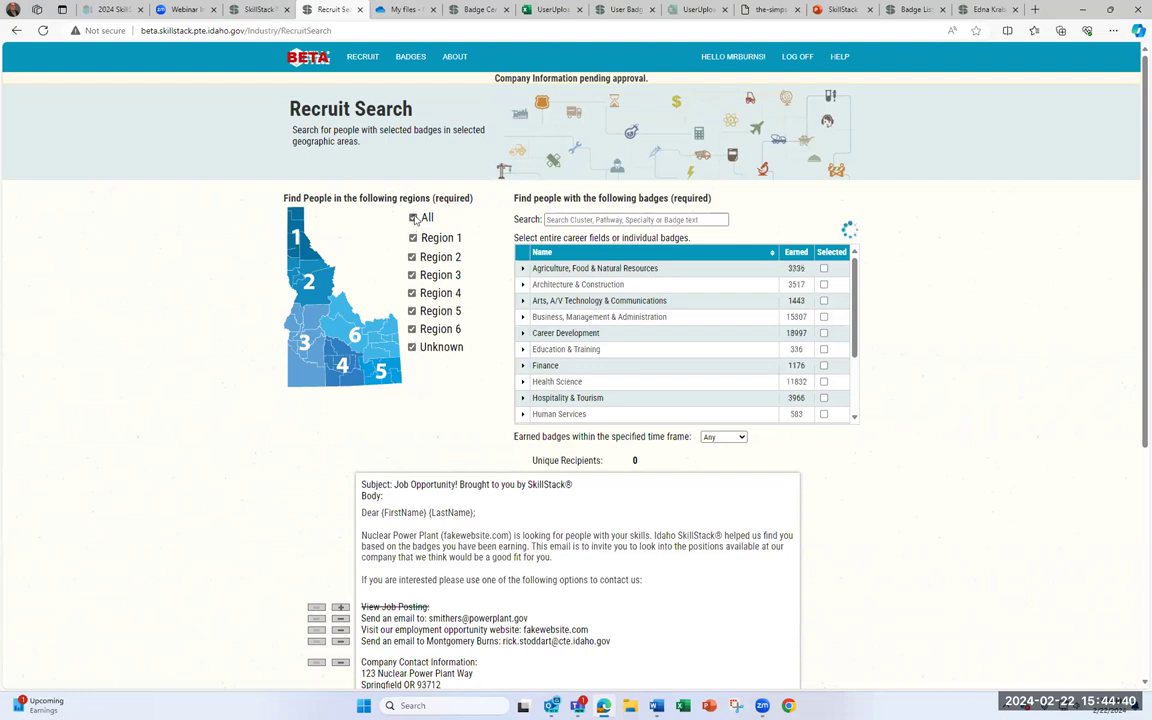
Search the badges for "nucl", expand Engineering & Technology down to badge level and select the Nuclear Quality Assurance Overview badge
left_click(568, 220)
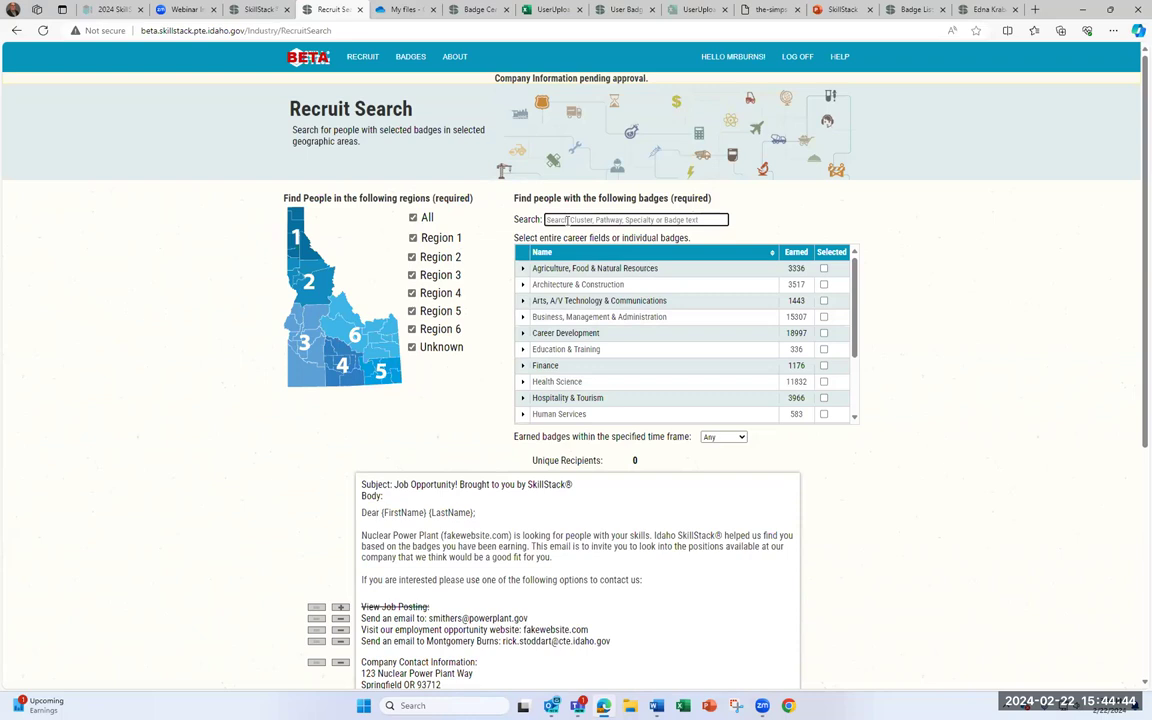
type("e")
type("ucl")
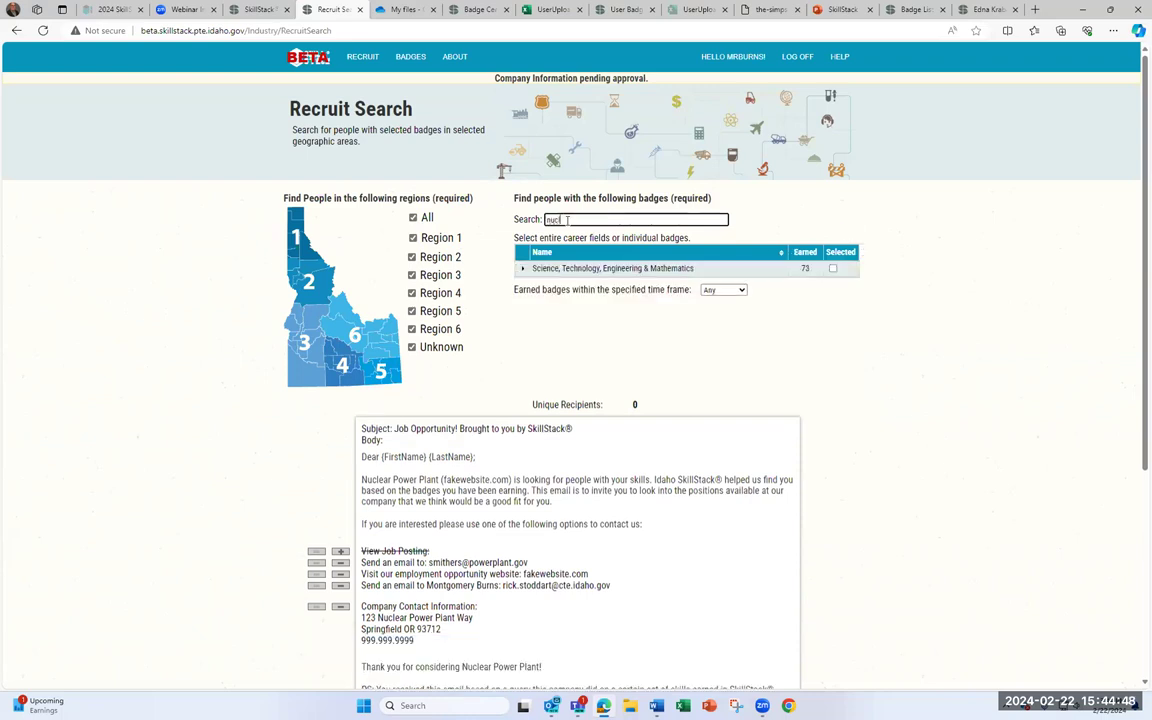
left_click(523, 270)
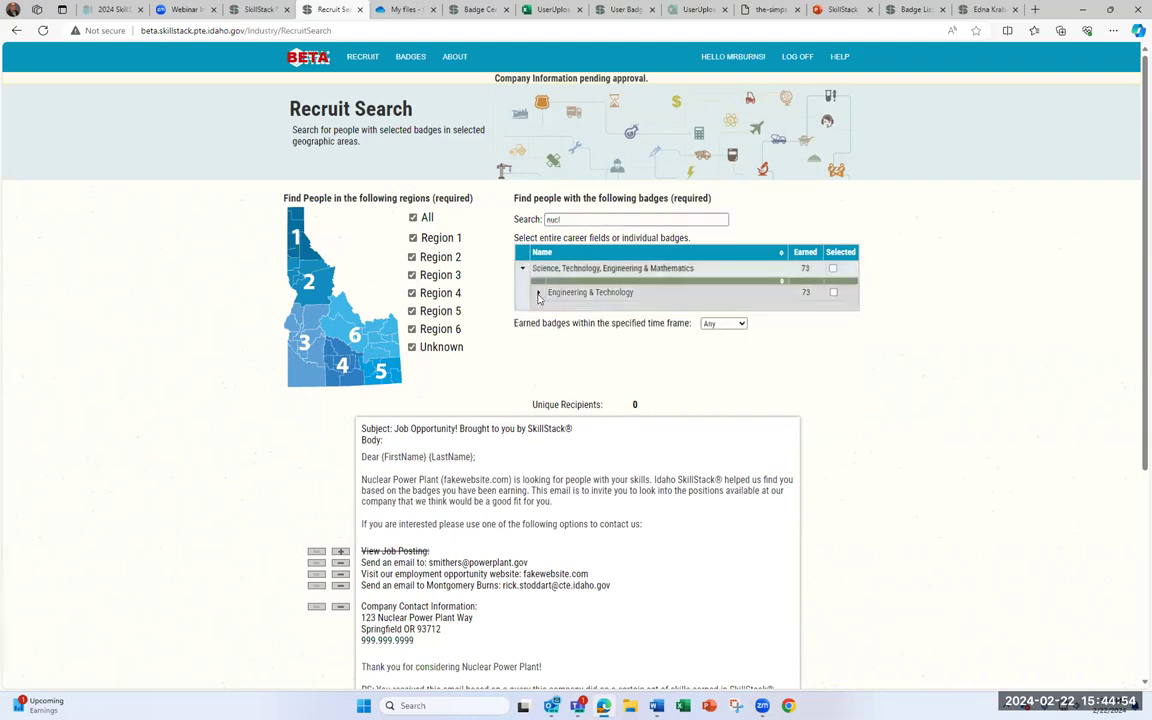
left_click(538, 292)
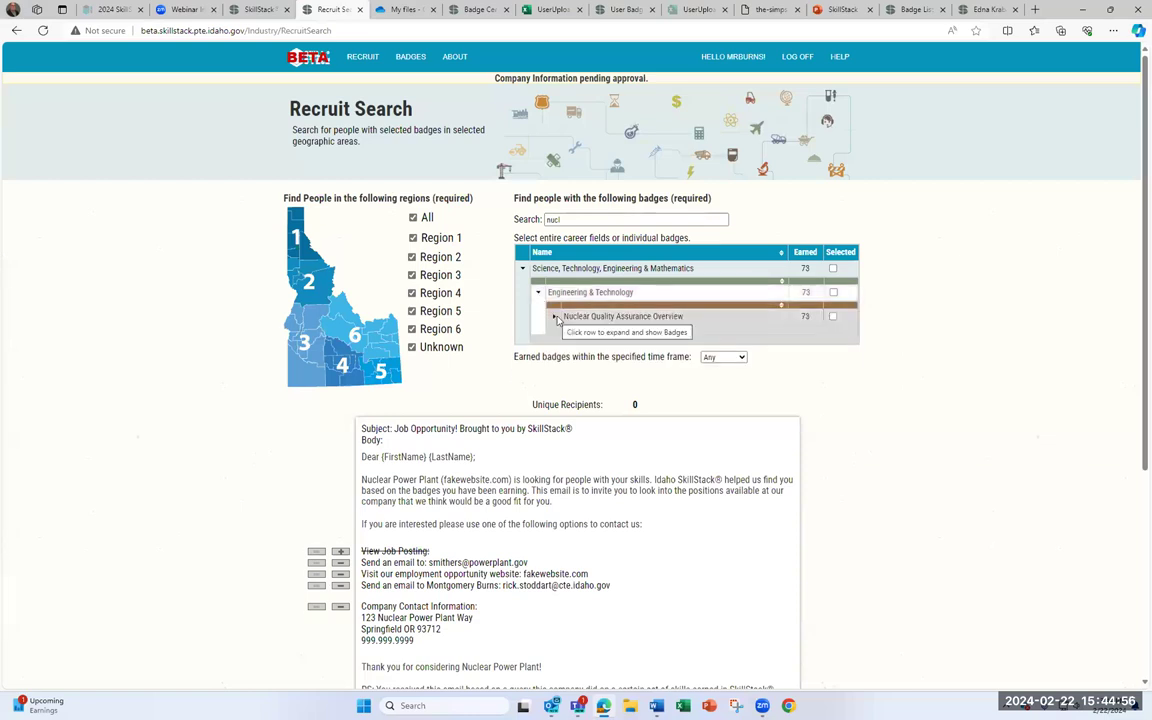
left_click(551, 317)
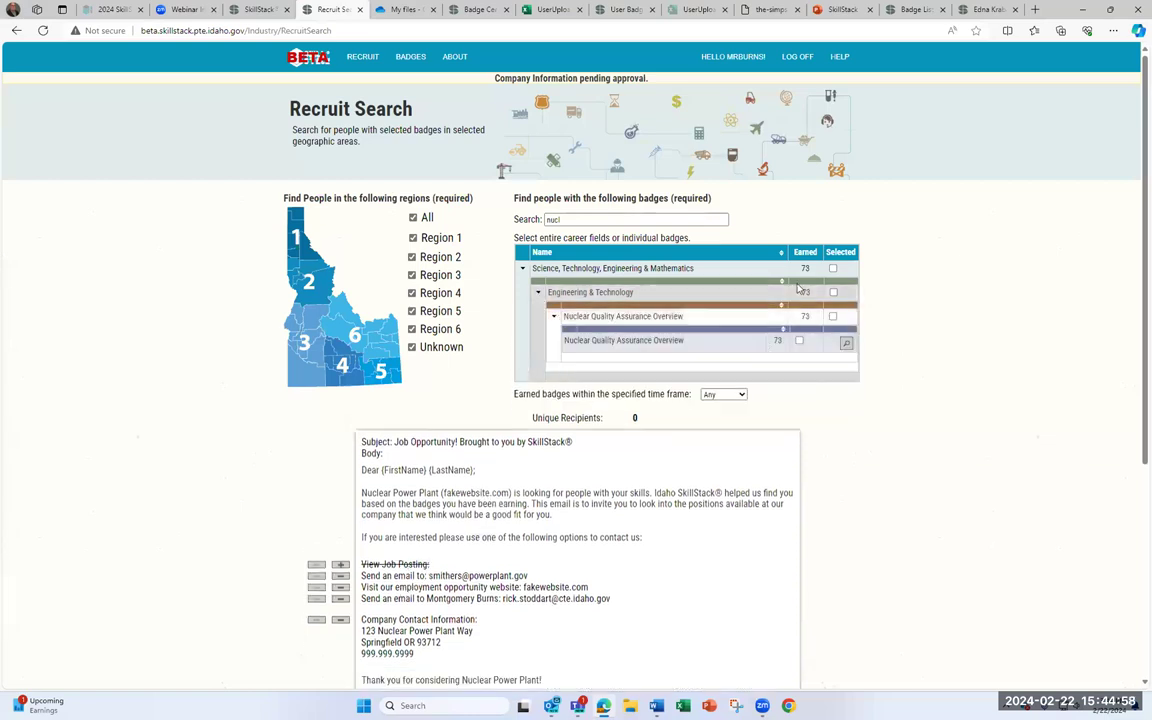
left_click(800, 341)
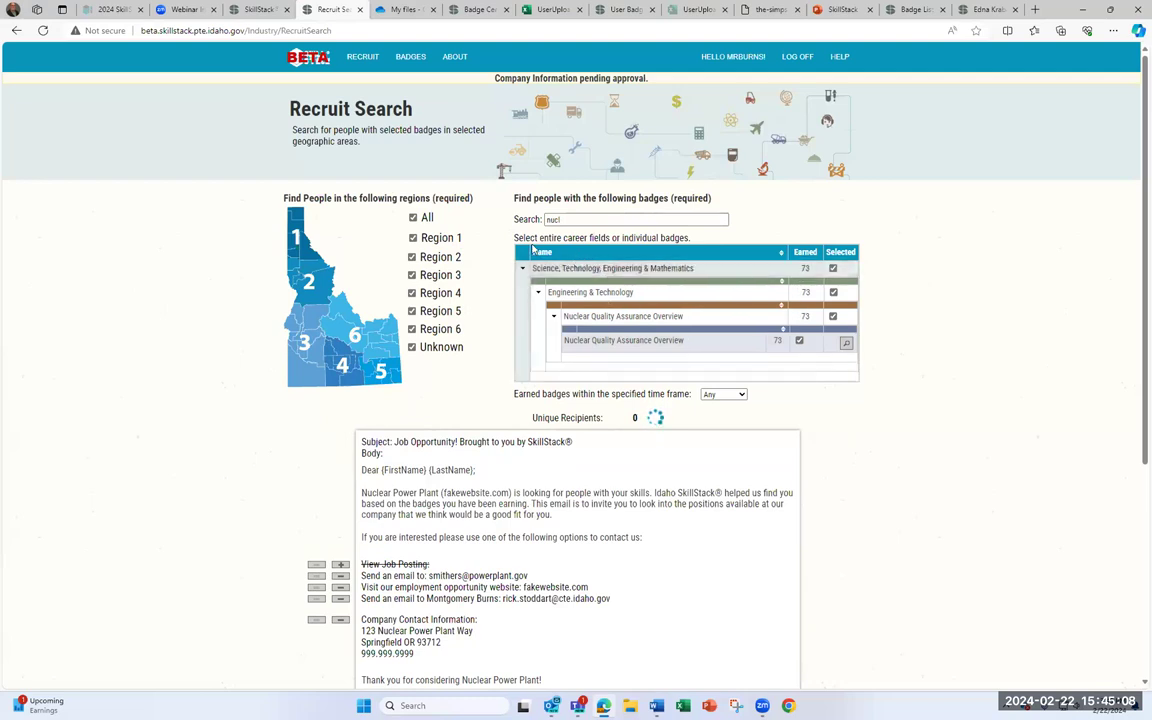
Reload the Recruit Search page to clear its criteria and select all regions
left_click(361, 32)
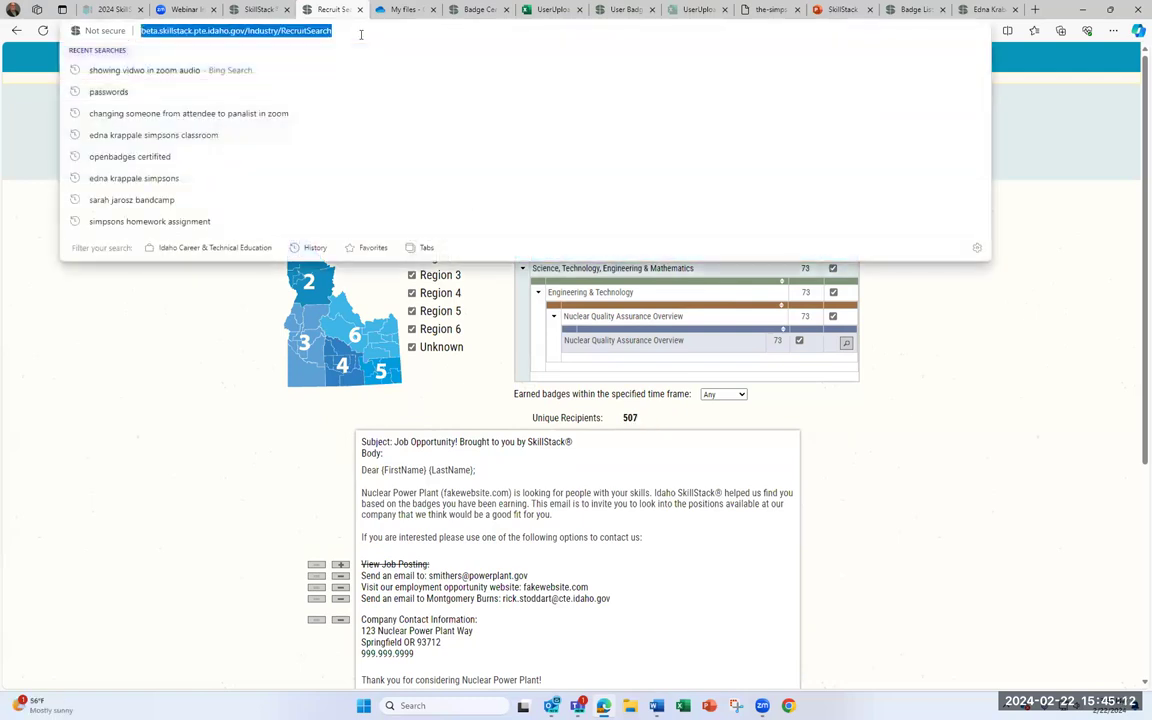
key("Return")
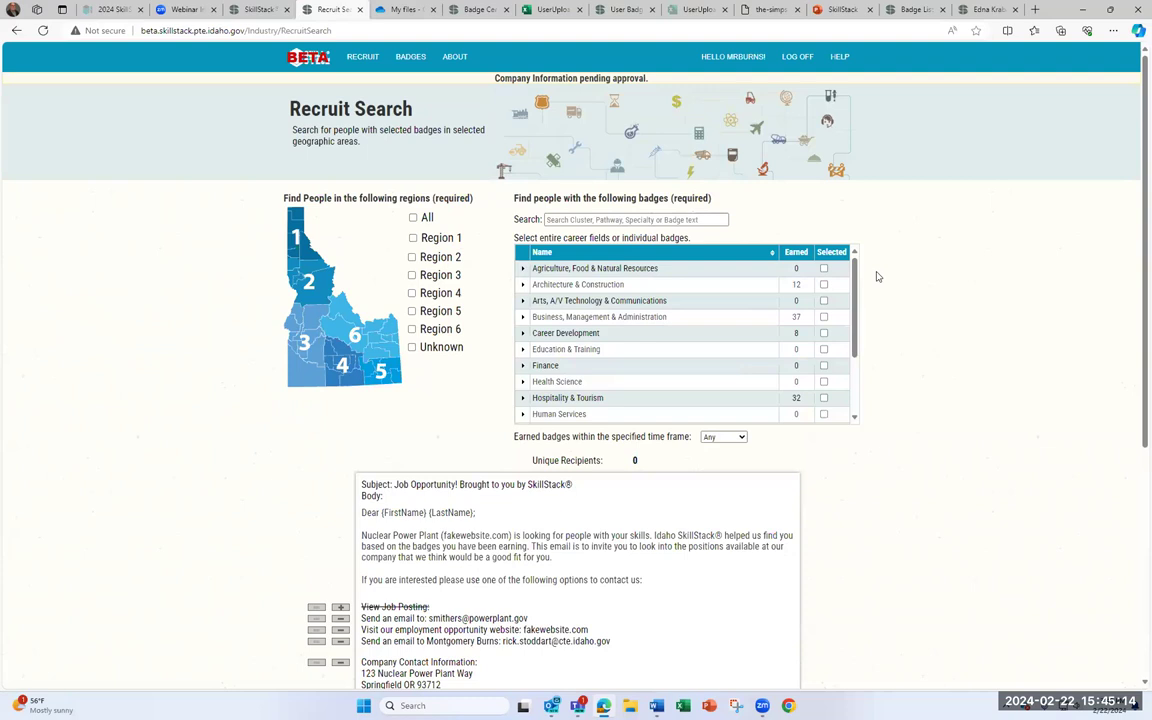
left_click(414, 219)
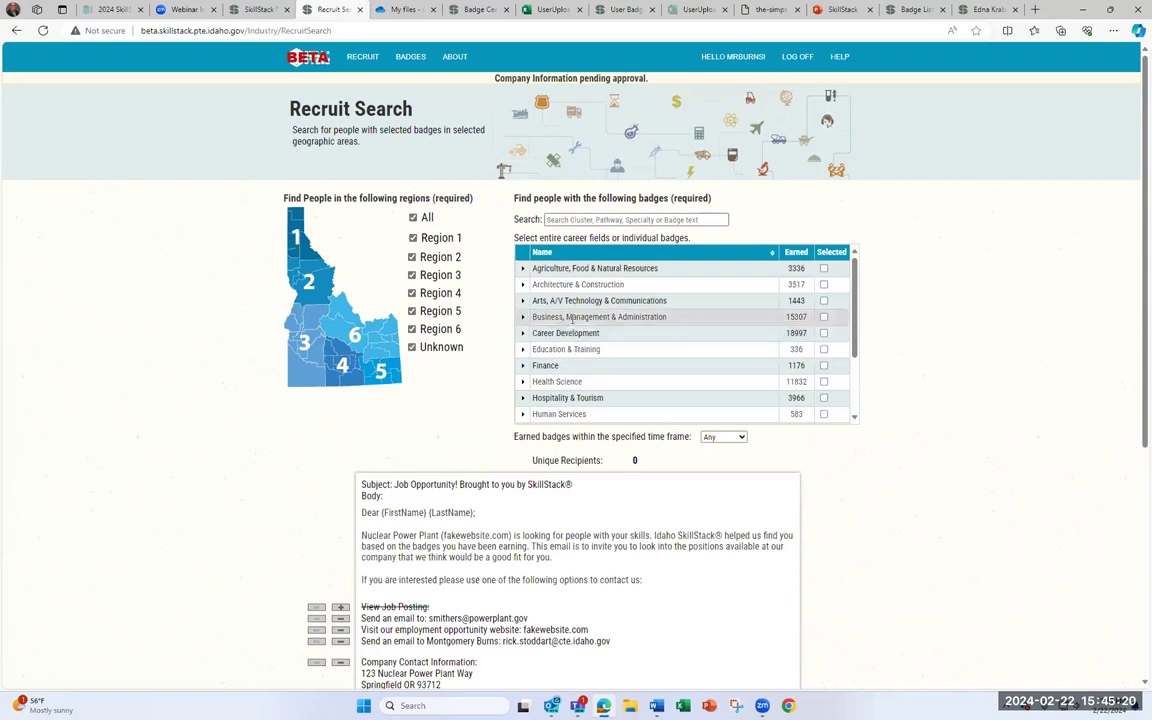
Expand the Science, Technology, Engineering & Mathematics career field and select its Engineering & Technology pathway
scroll(548, 368, "down", 2)
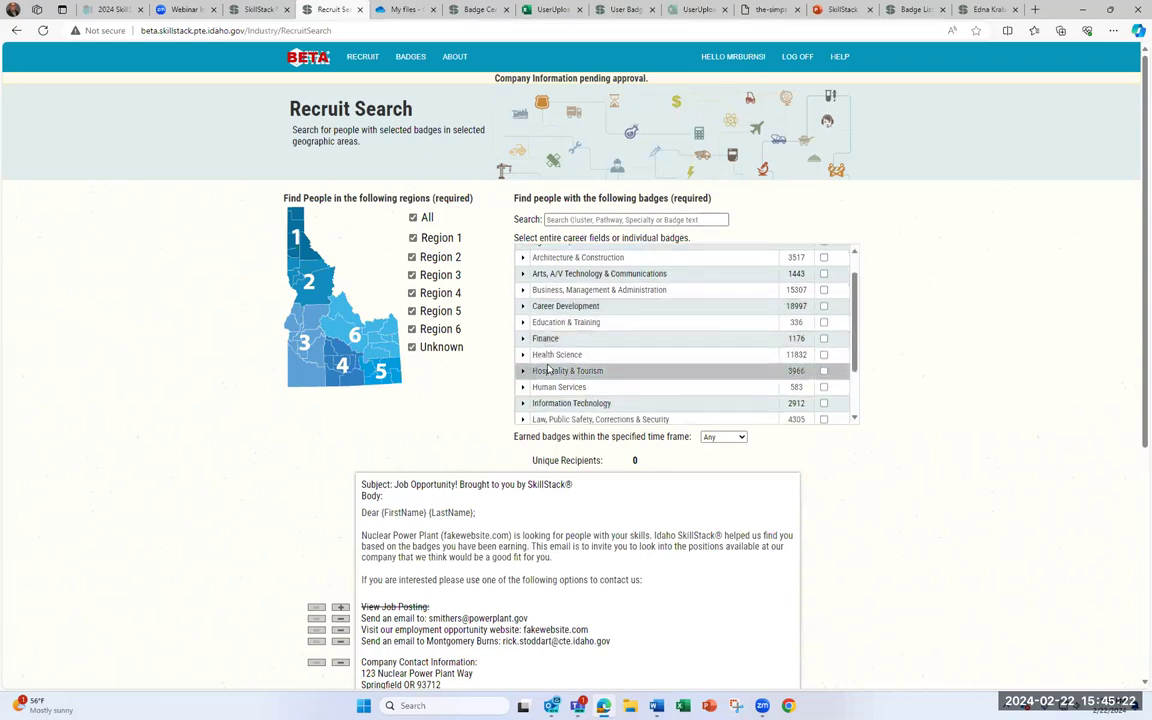
scroll(548, 368, "down", 2)
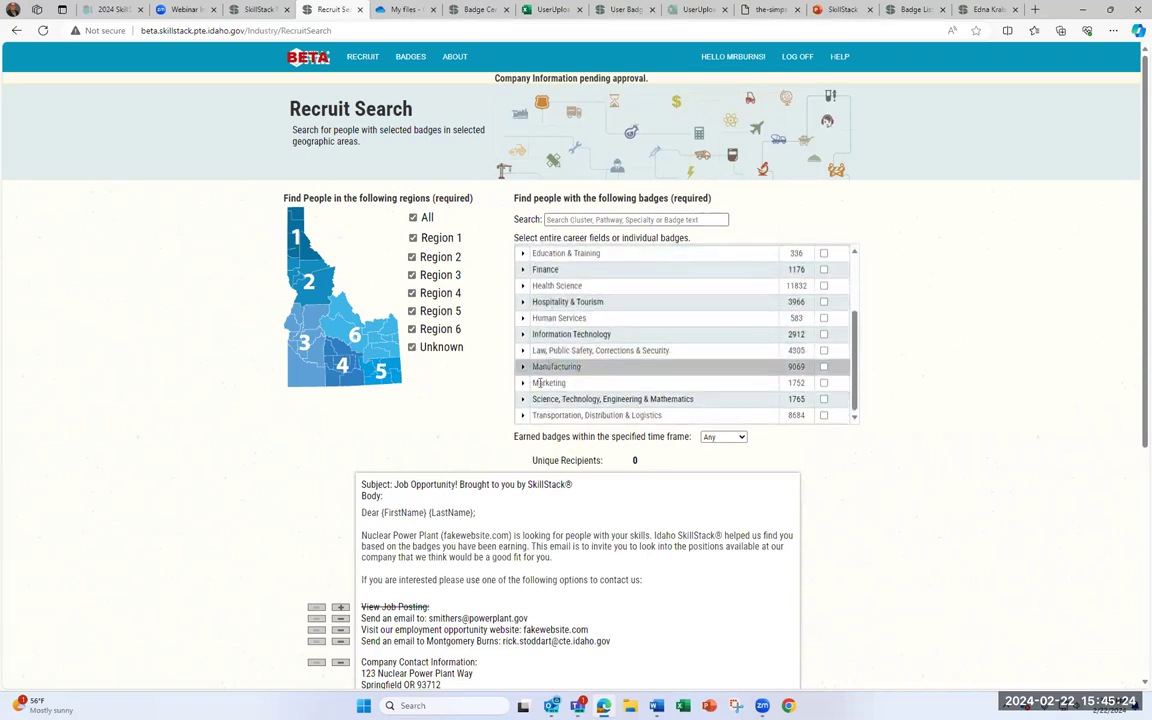
left_click(523, 399)
scroll(679, 357, "down", 3)
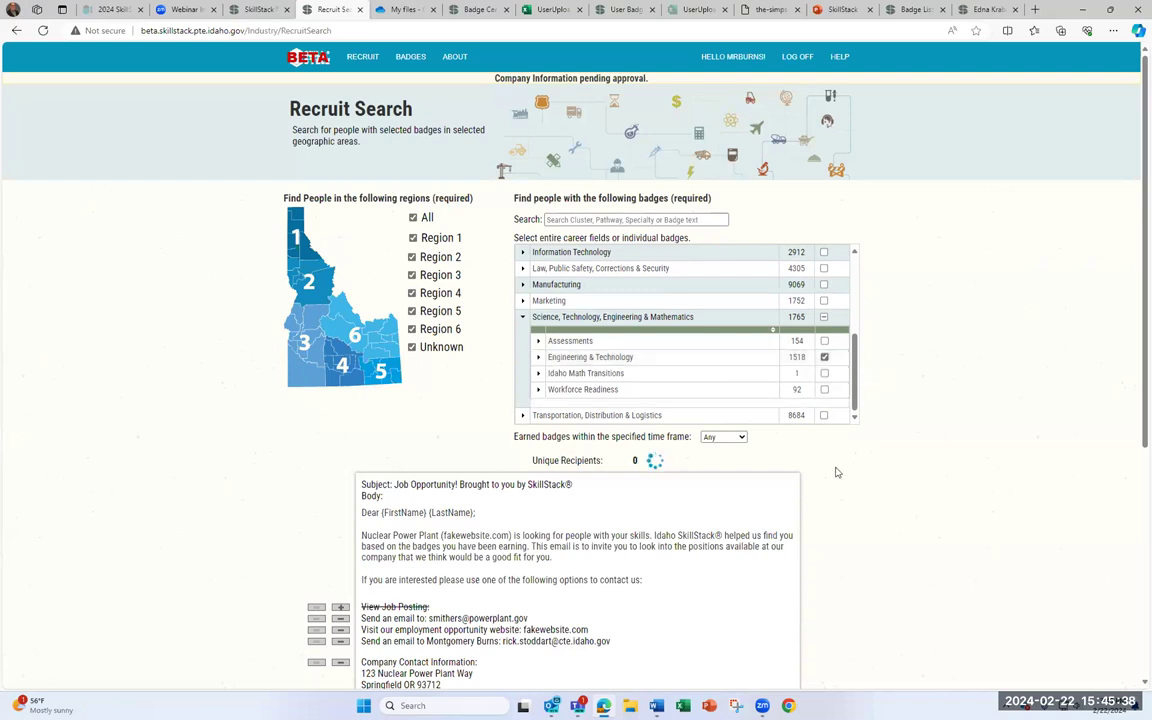
Check the number of unique recipients for the selection and look at the time frame setting for earned badges
left_click_drag(533, 461, 530, 485)
left_click(600, 457)
triple_click(630, 459)
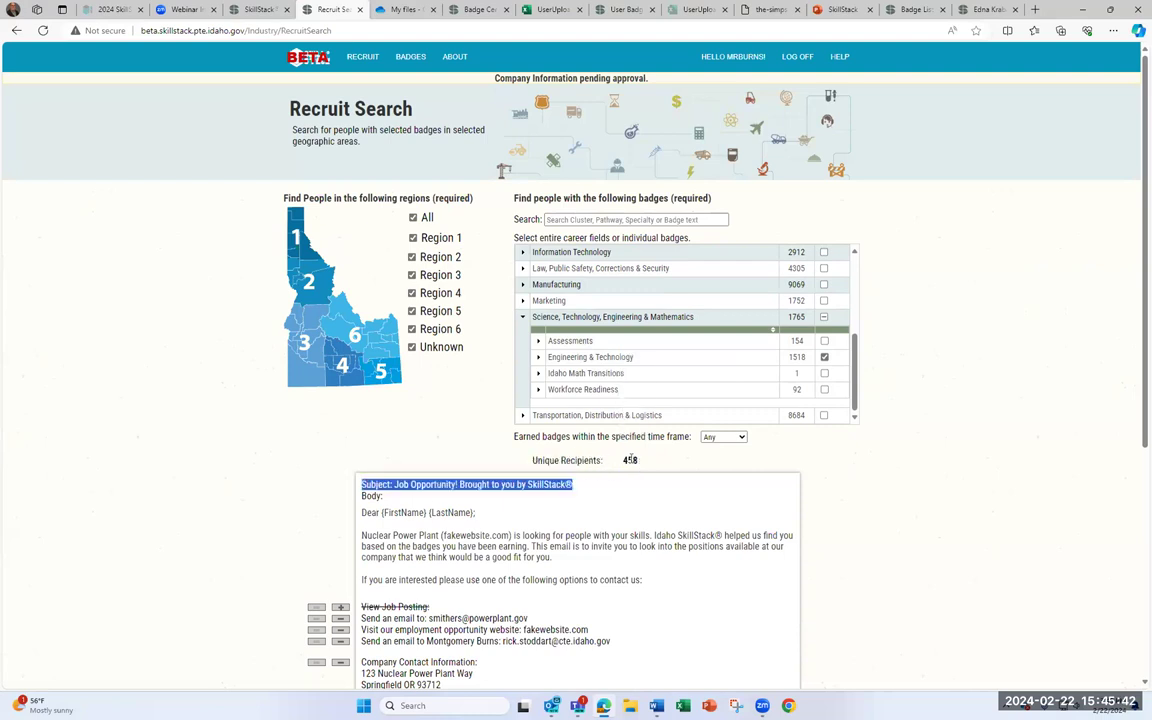
left_click(748, 440)
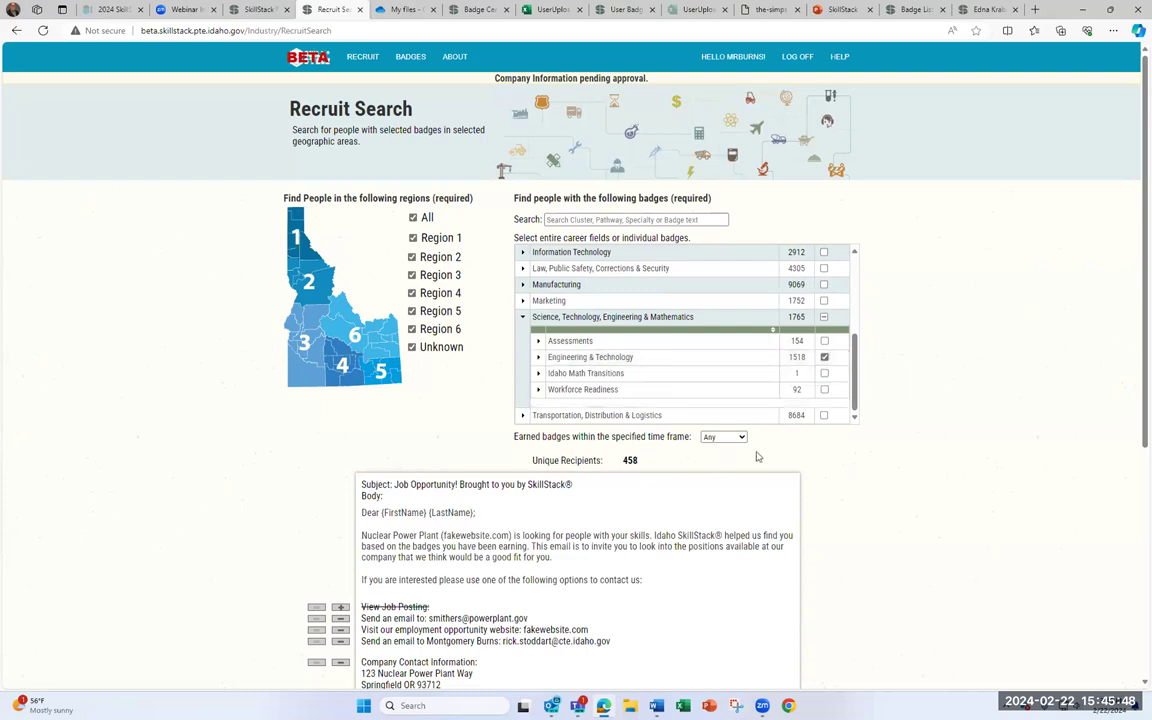
Try a 12-month time frame for earned badges in the recruit search and change it to 24 Months
scroll(793, 448, "down", 1)
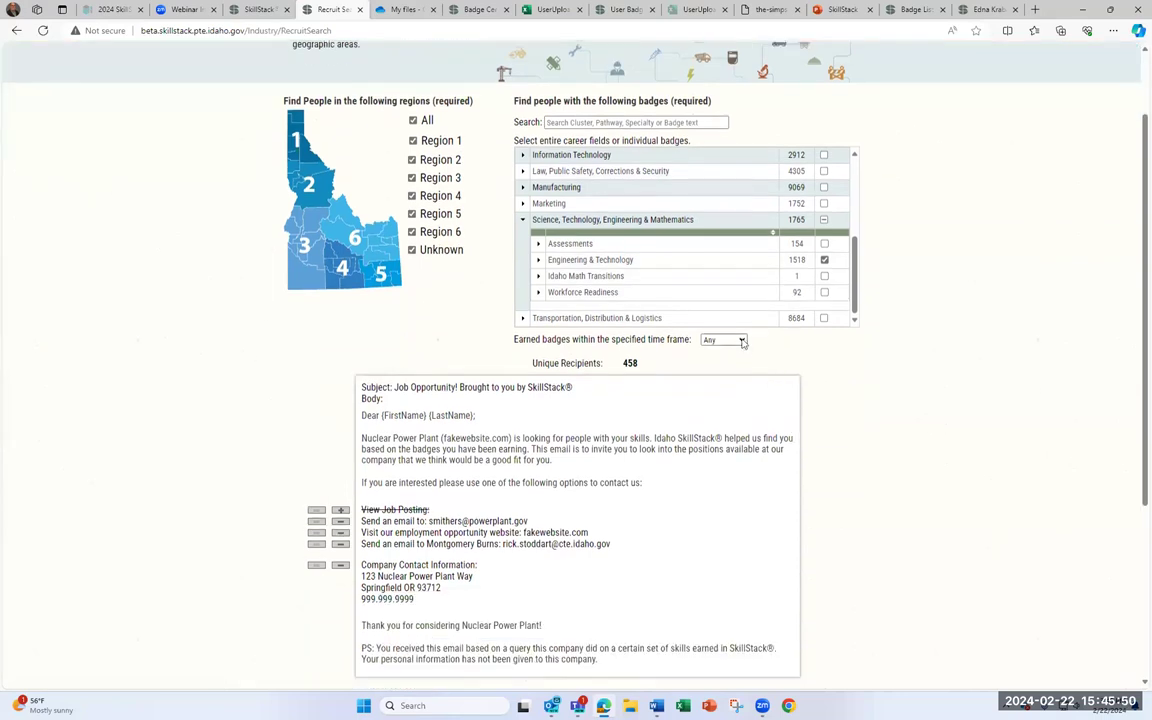
left_click(738, 340)
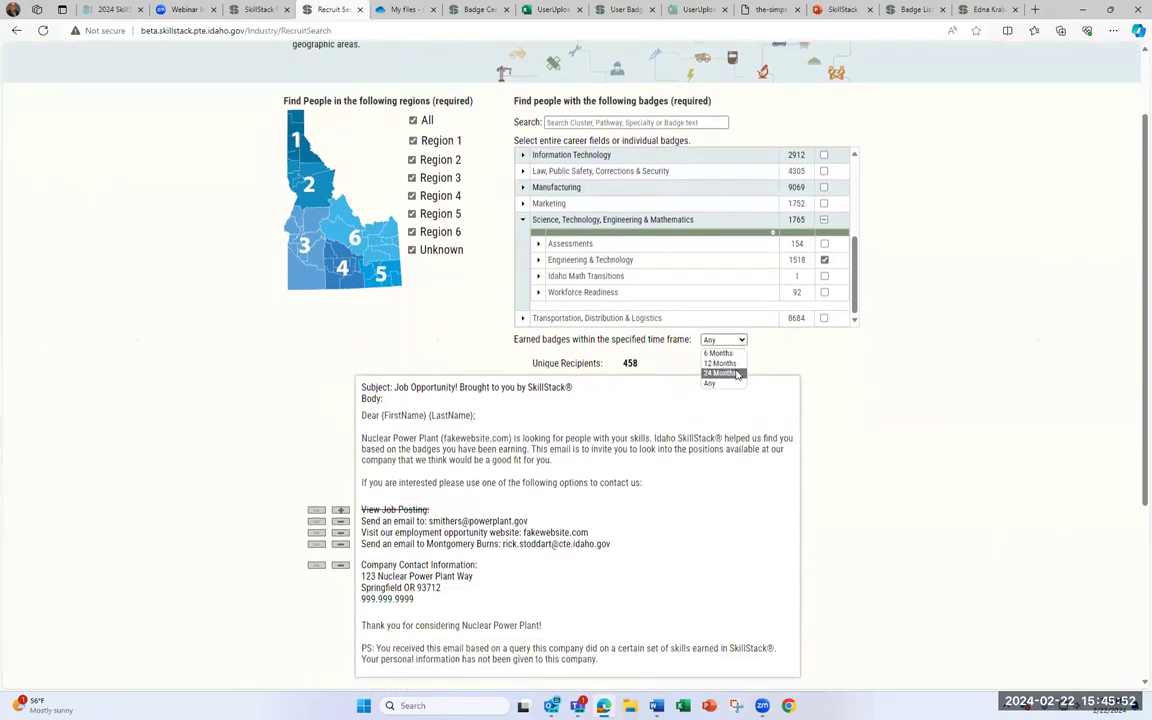
left_click(734, 365)
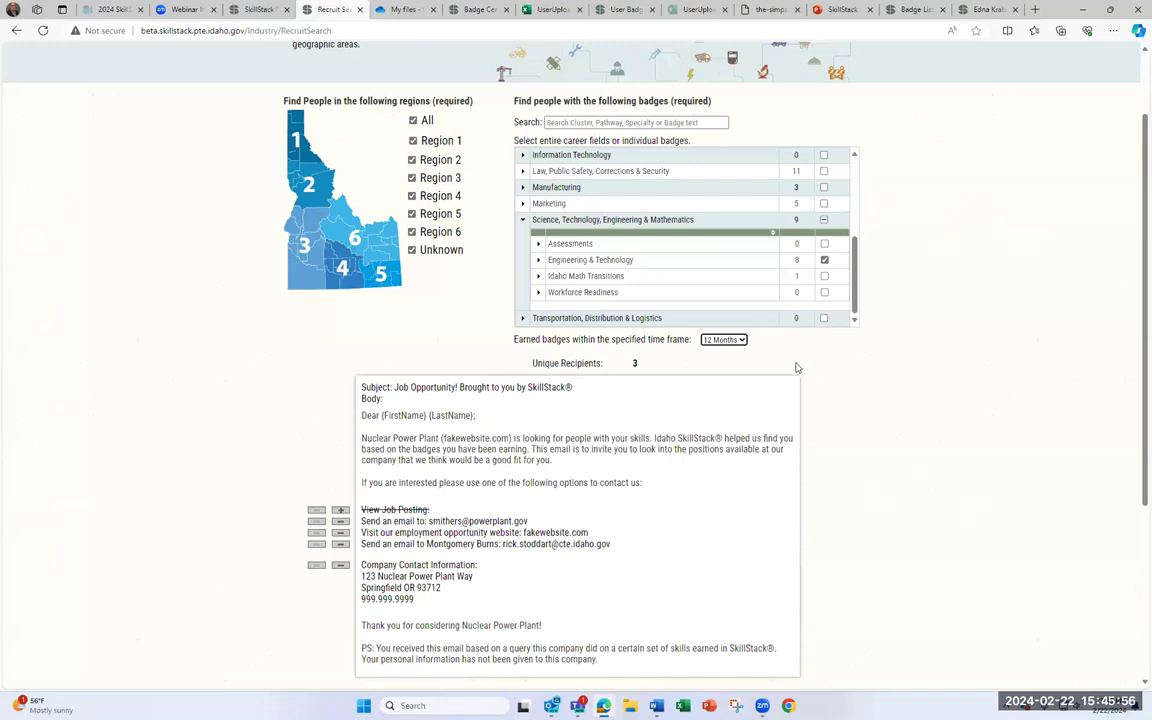
left_click(743, 345)
left_click(733, 370)
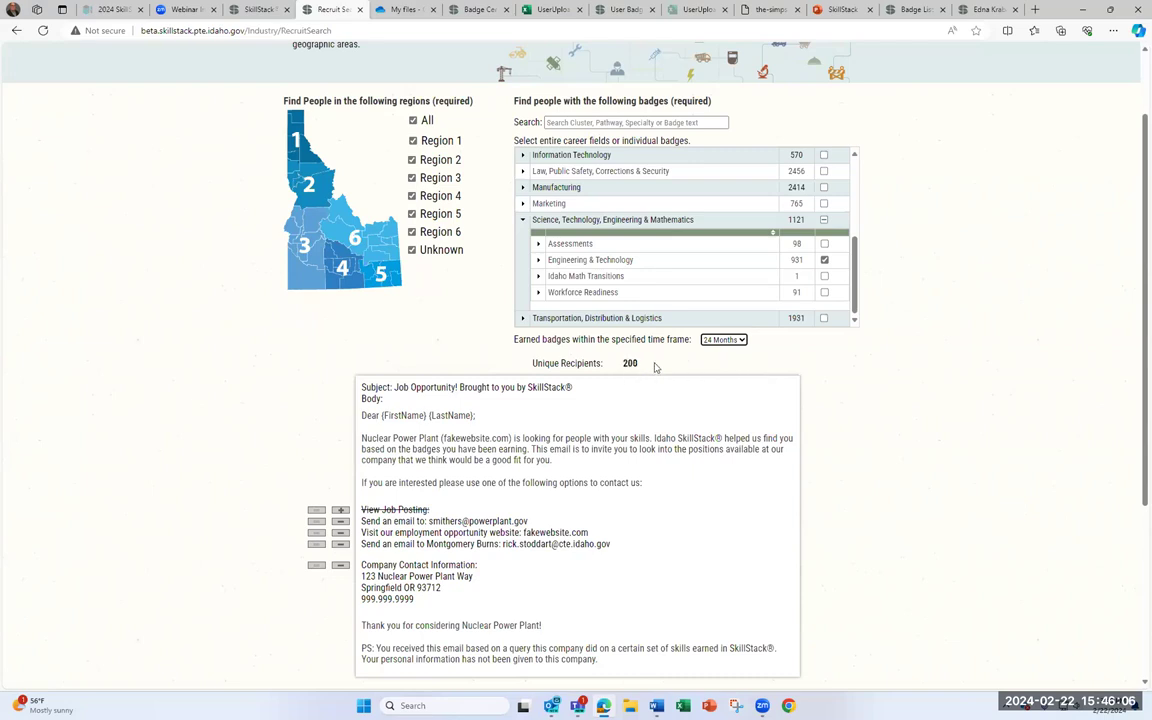
Include the View Job Posting line in the recruitment email with fakejob.com as the job listing URL
scroll(257, 391, "down", 3)
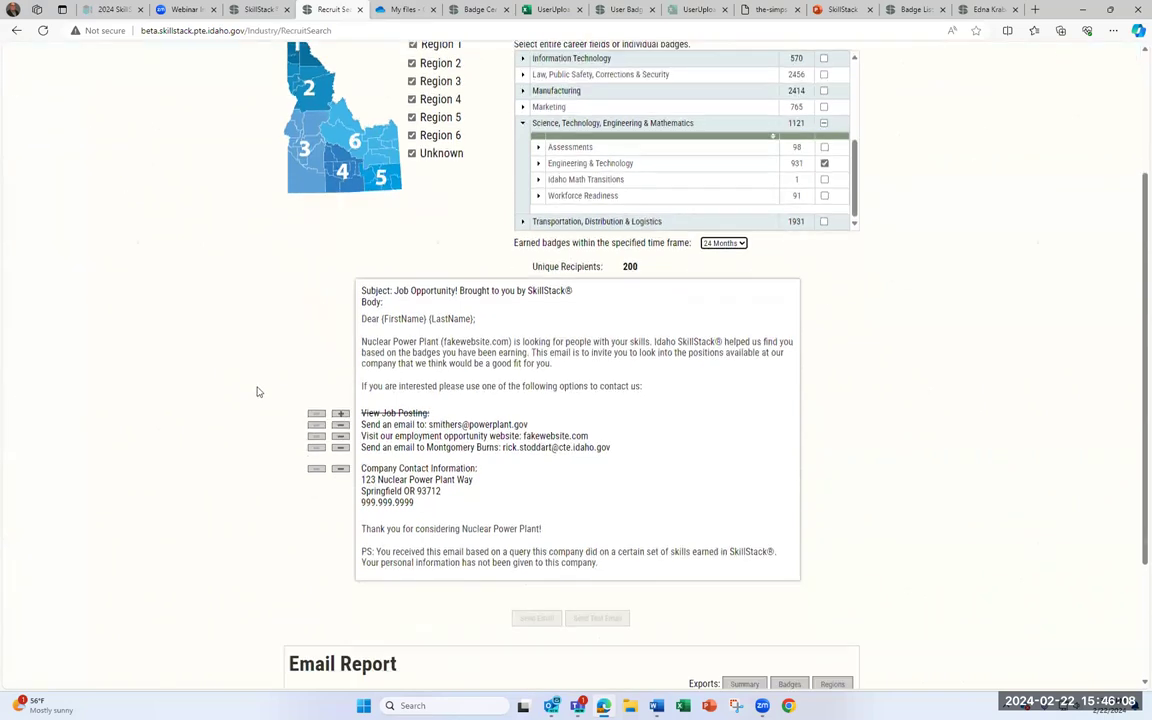
scroll(257, 391, "up", 1)
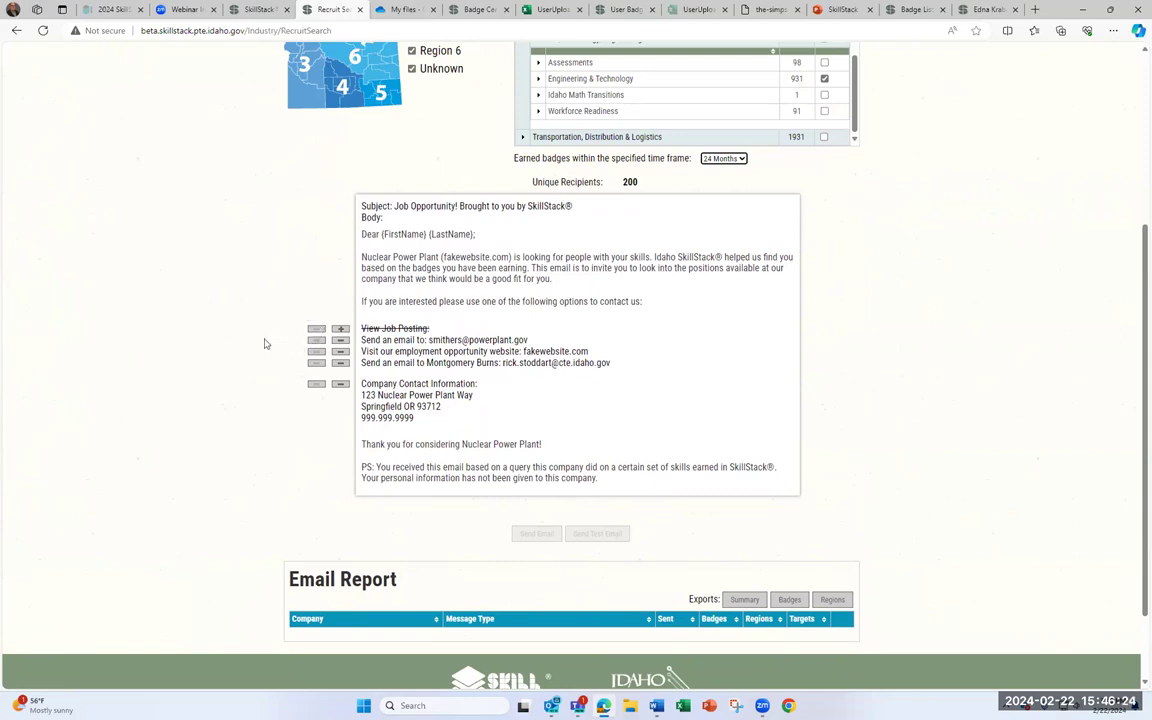
left_click(340, 329)
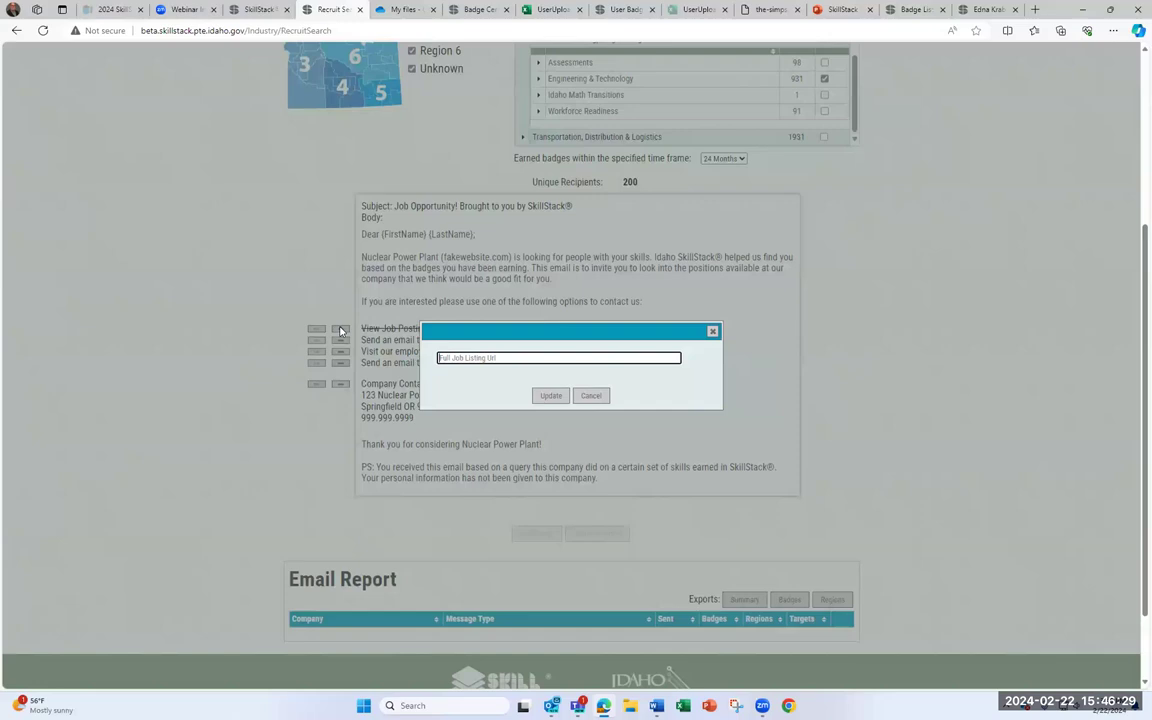
left_click(443, 359)
left_click(545, 395)
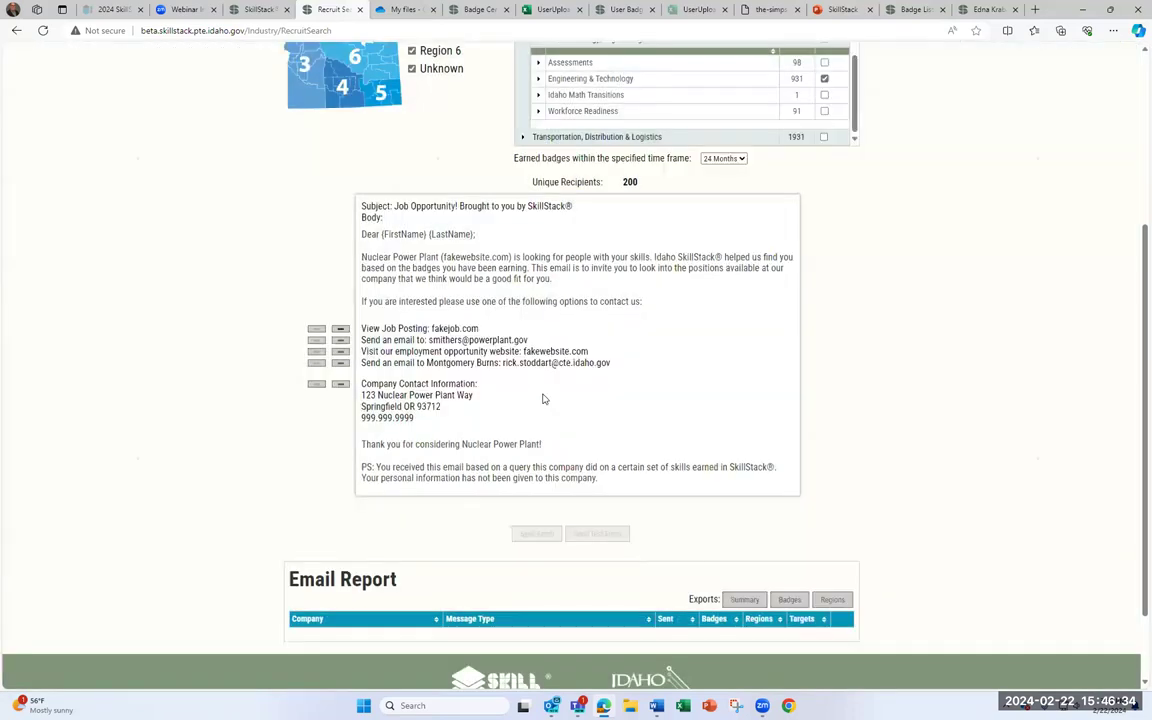
Exclude the company email line and the individual contact's email line from the recruitment email's contact options
left_click(340, 340)
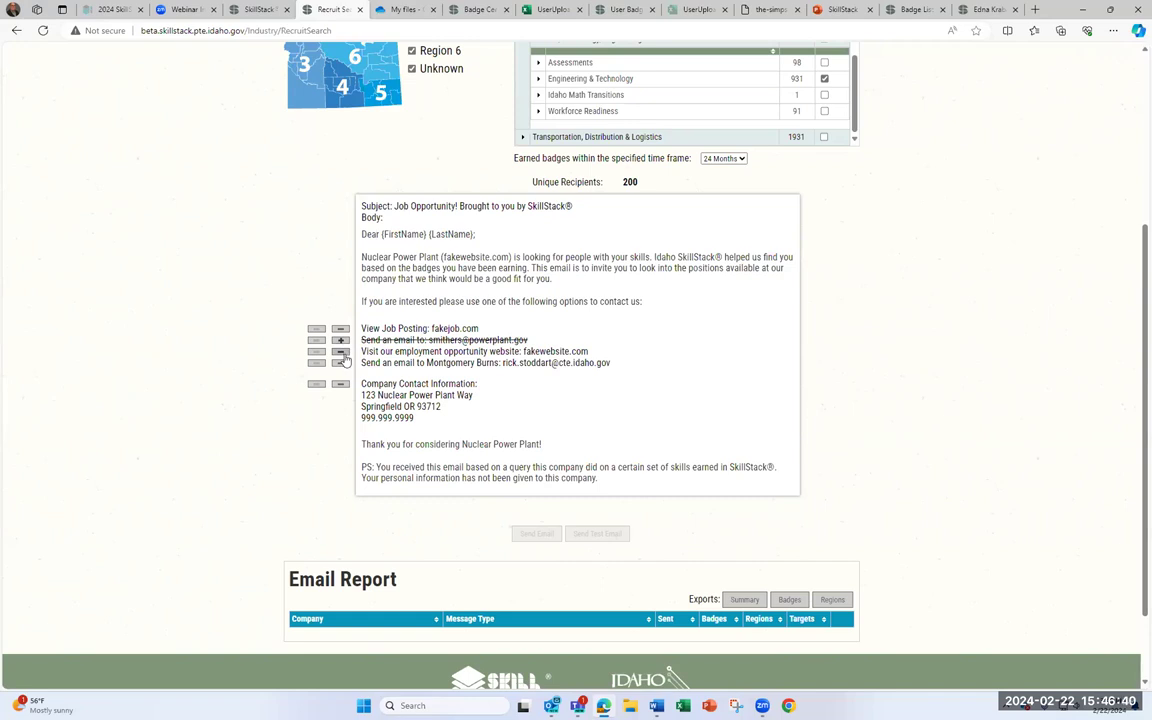
left_click(340, 364)
scroll(638, 445, "up", 1)
scroll(637, 445, "down", 1)
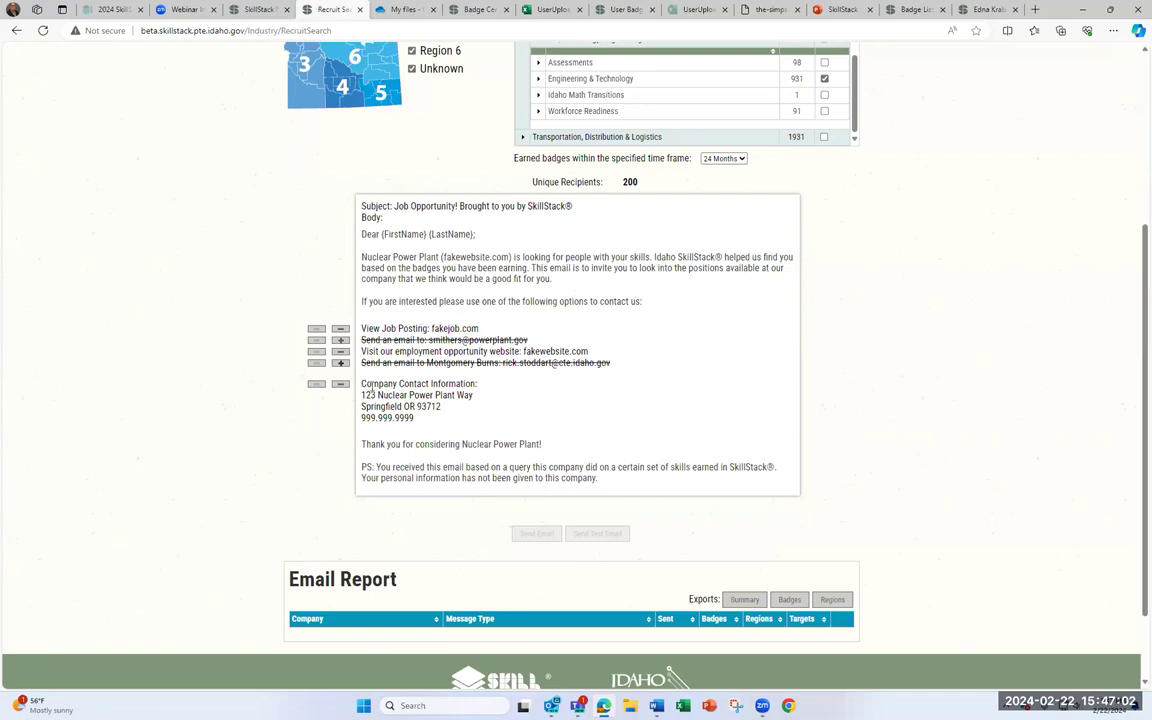
Switch to the SkillStack PowerPoint presentation and advance from the Demonstration slide to the next slide
scroll(586, 400, "up", 5)
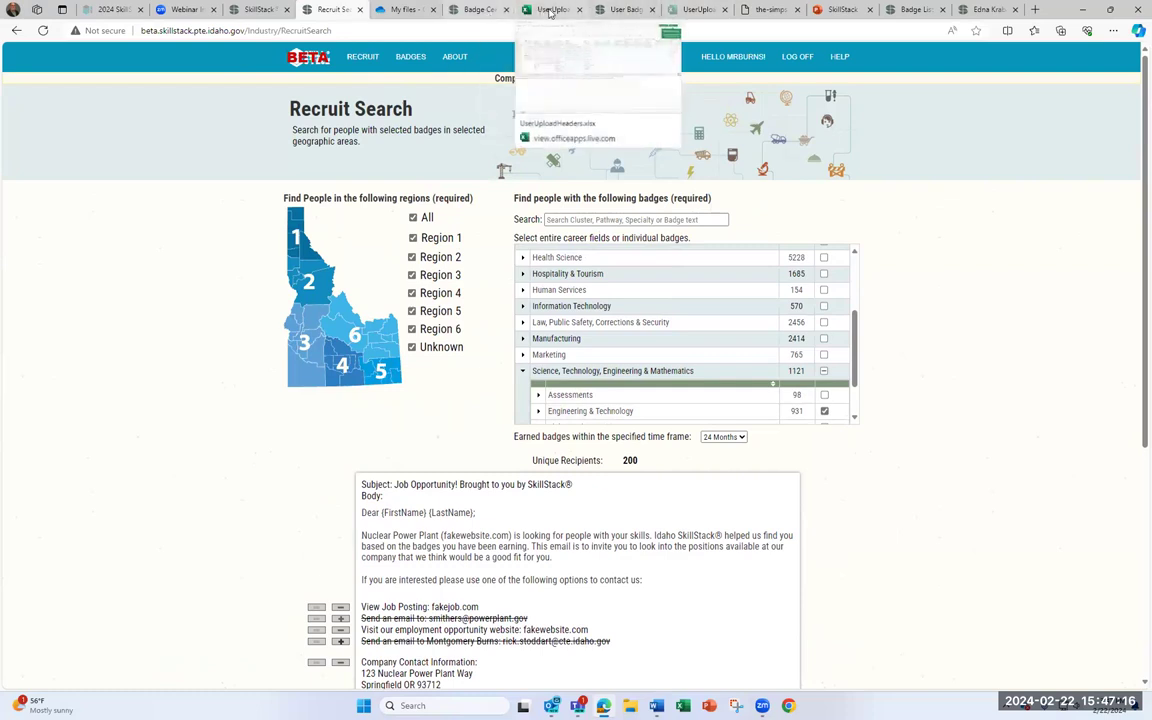
left_click(834, 8)
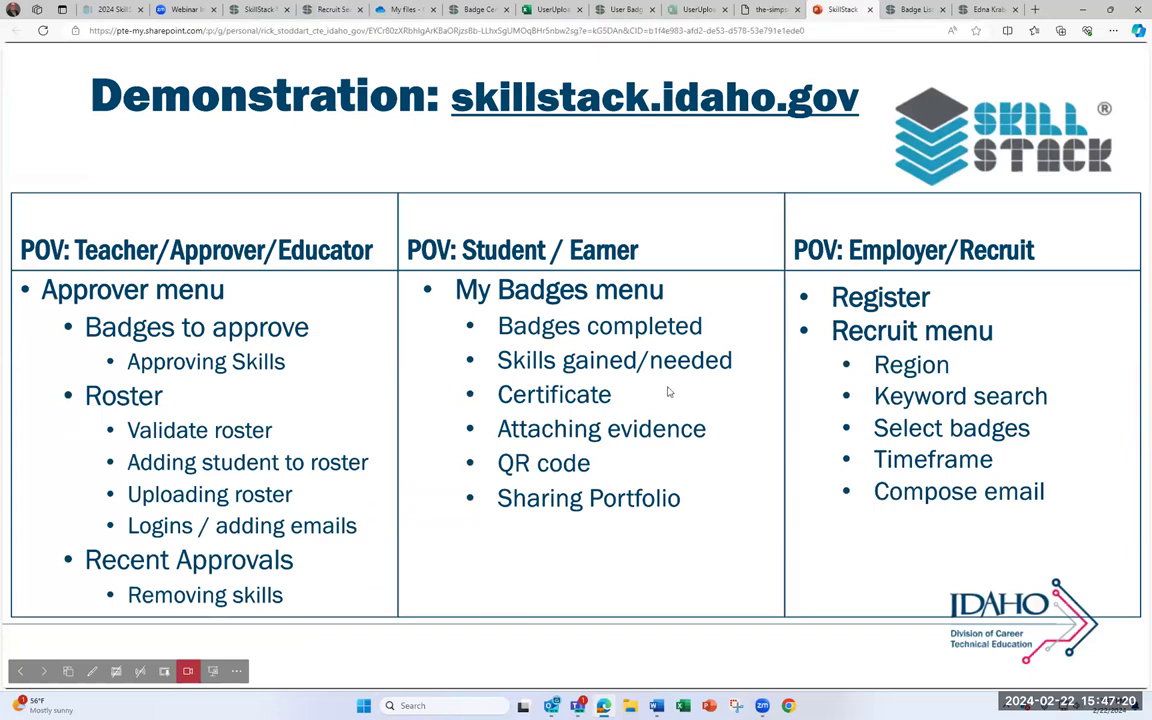
key("Right")
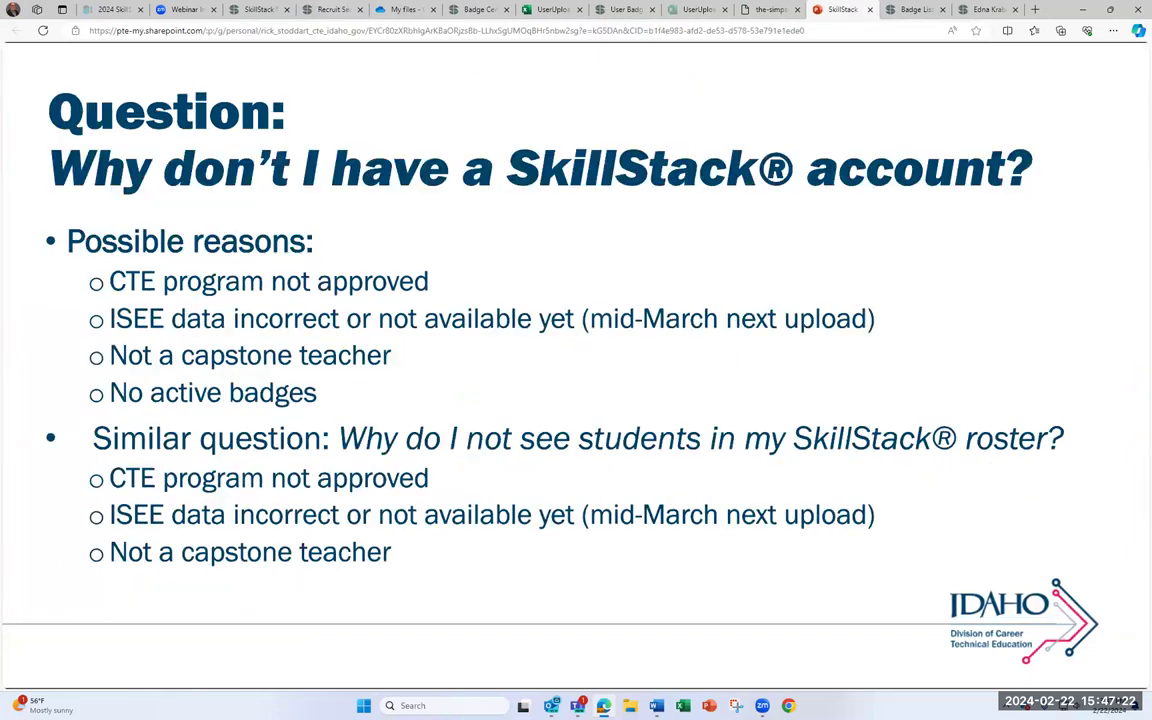